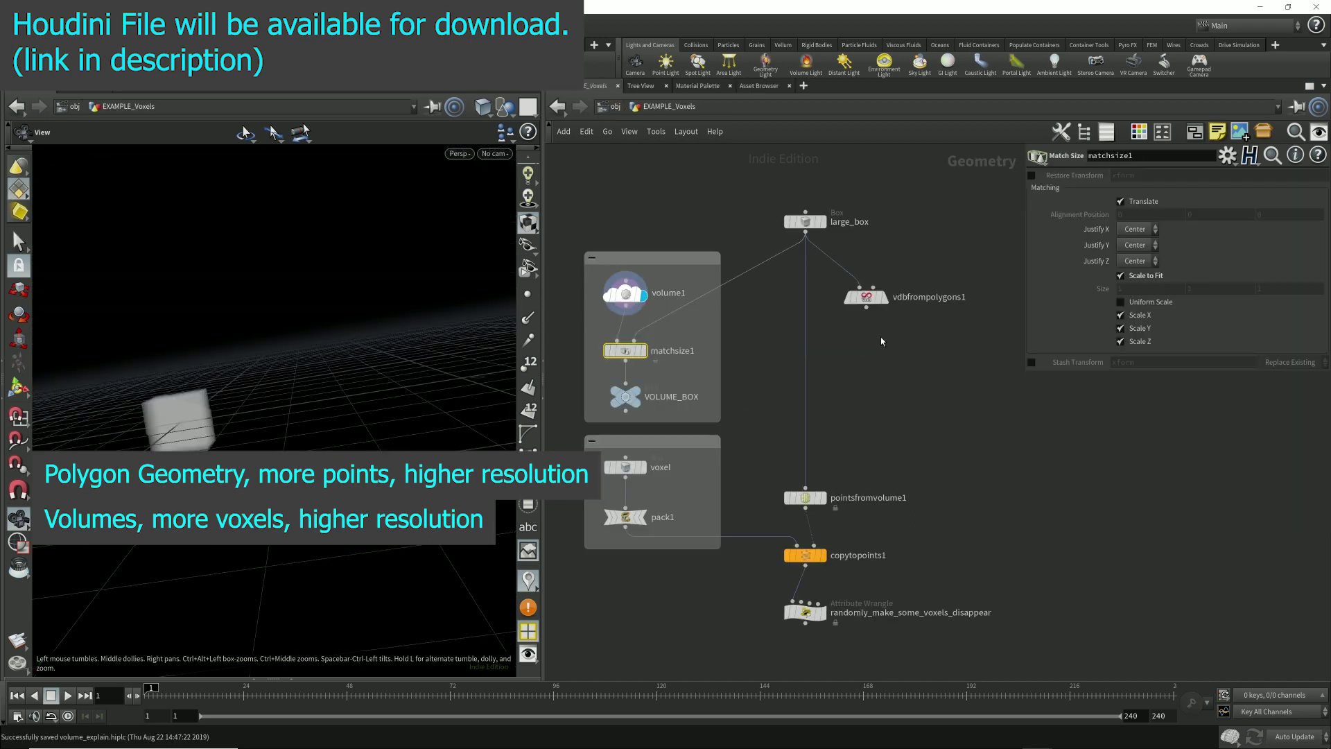
# - Orbit in close over the voxel box and open volume1's node info: 125 voxels at 0.2
pyautogui.moveTo(270, 403); pyautogui.dragTo(265, 395)
pyautogui.moveTo(264, 395); pyautogui.dragTo(489, 394, button='middle')
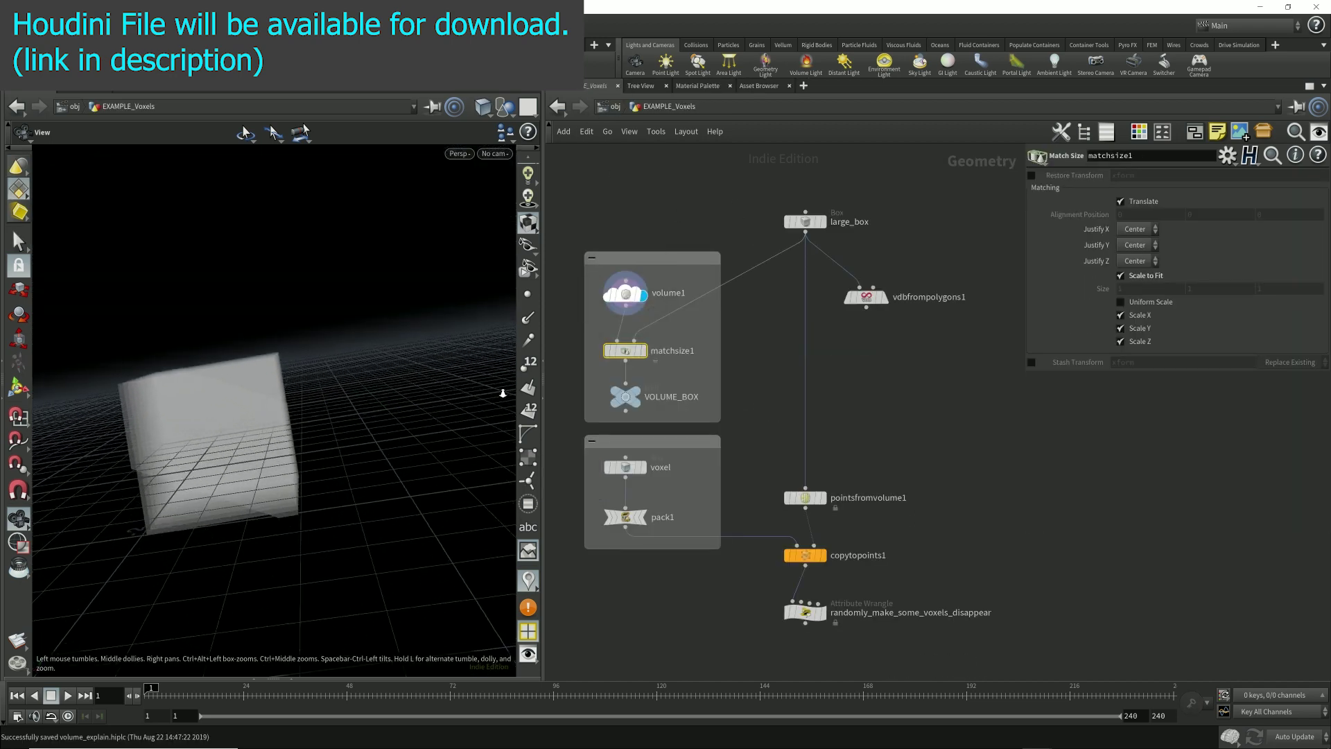
pyautogui.moveTo(489, 394); pyautogui.dragTo(395, 410)
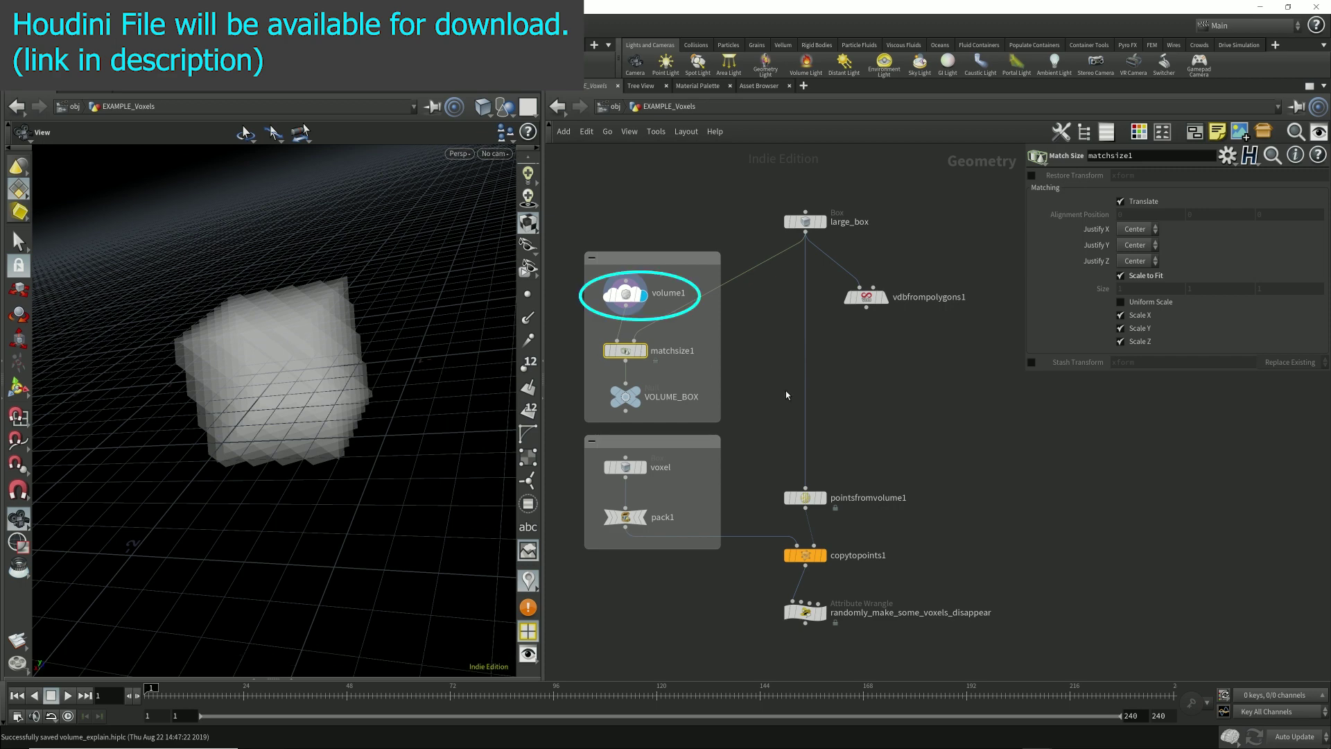
pyautogui.click(591, 293)
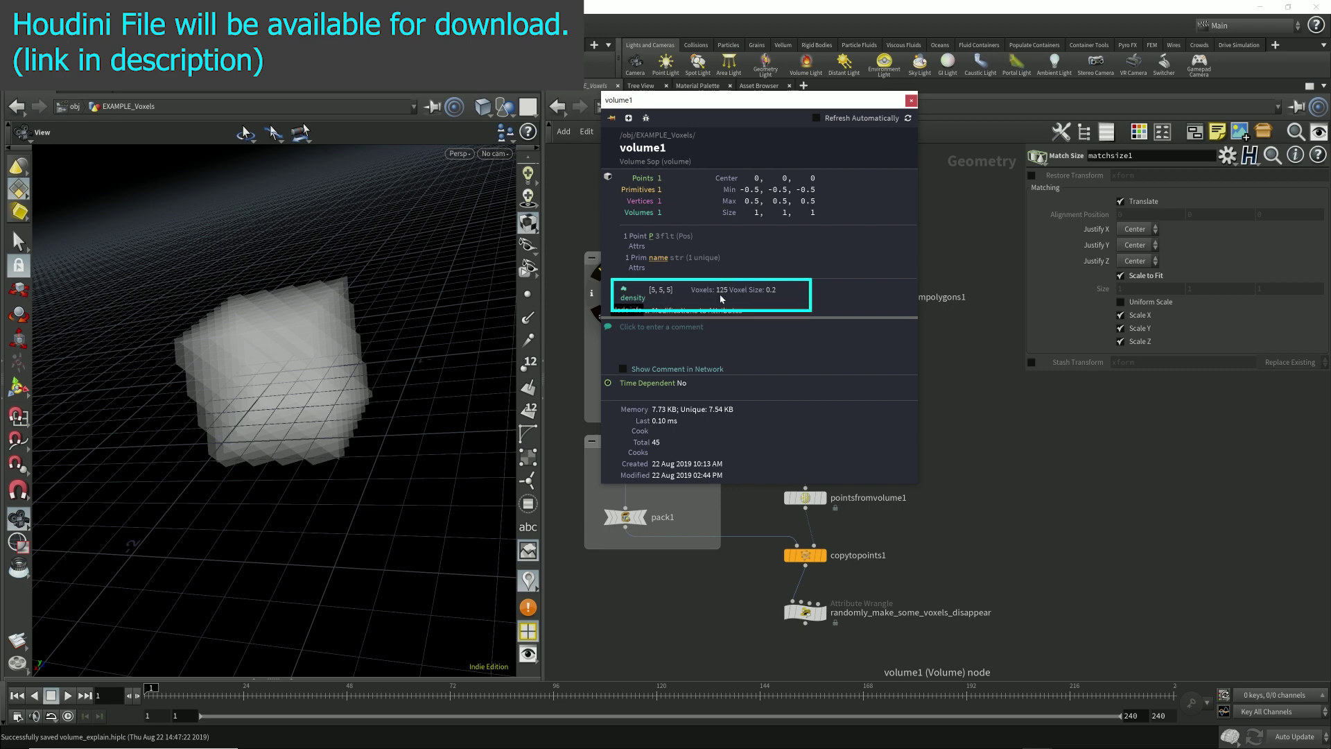
# - Pin the node info to refresh automatically, then raise volume1's Uniform Sampling Divs to 6, then 7
pyautogui.click(817, 118)
pyautogui.moveTo(762, 99); pyautogui.dragTo(184, 507)
pyautogui.click(625, 293)
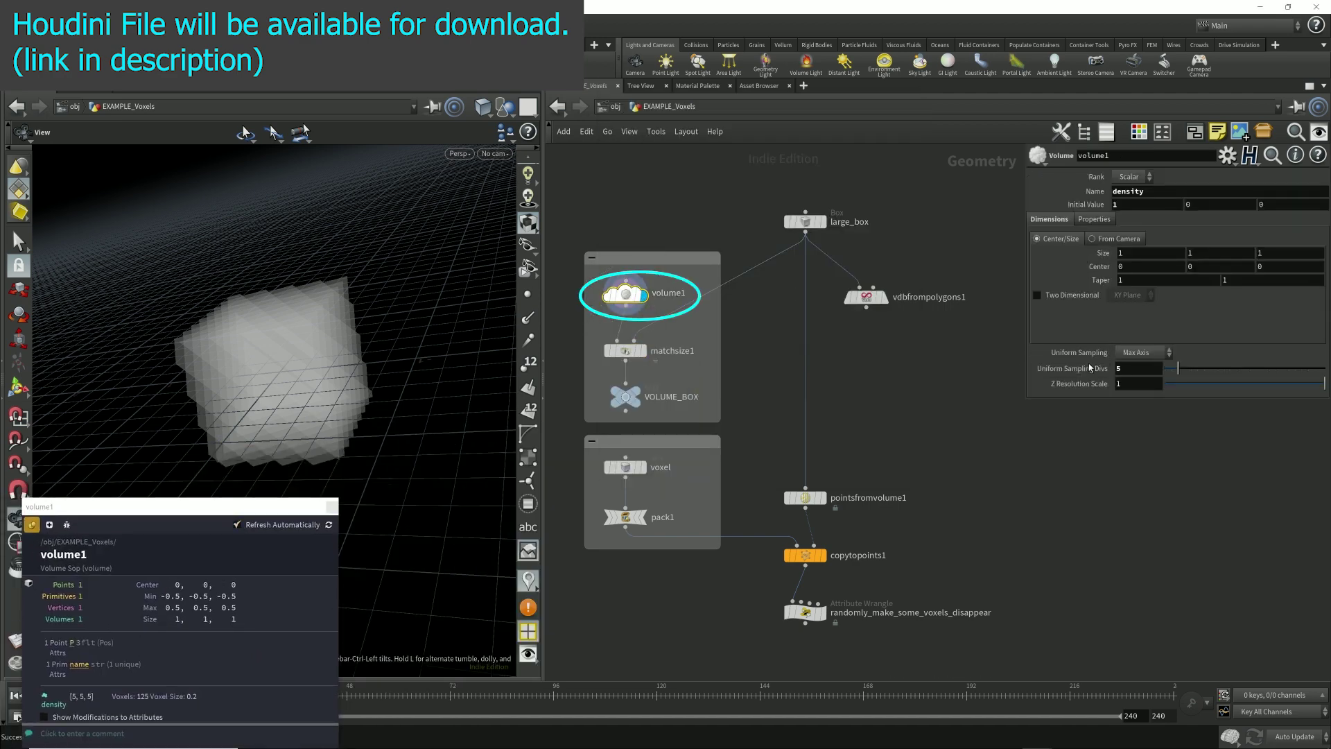
pyautogui.click(1138, 370)
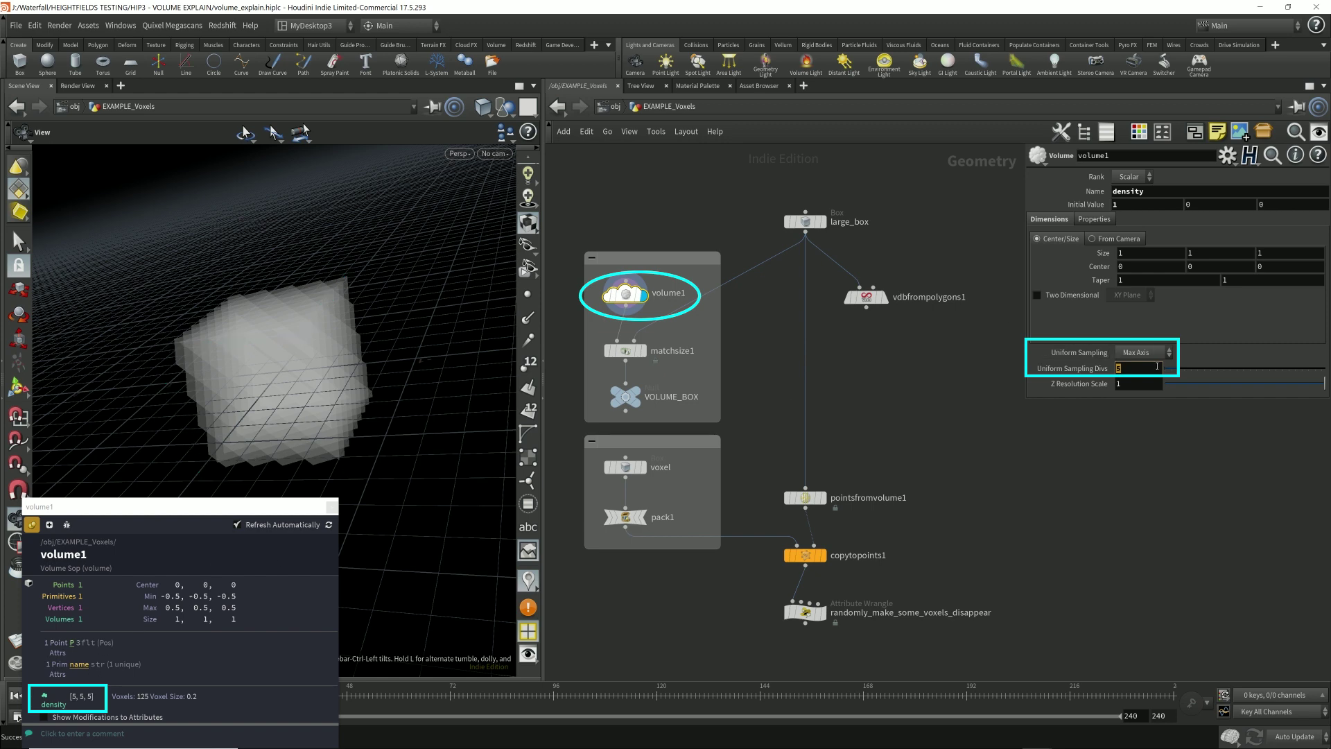
pyautogui.write('6')
pyautogui.press('Return')
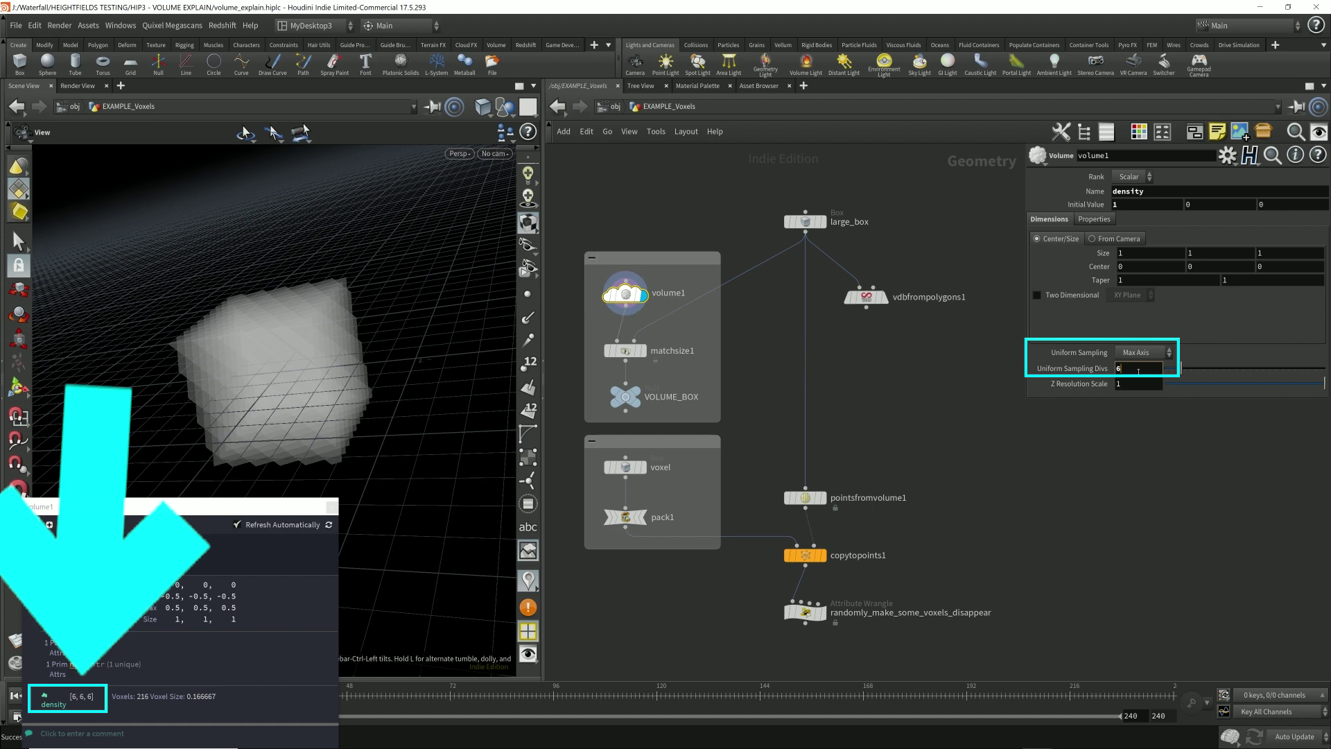
pyautogui.scroll(1, 1138, 371)
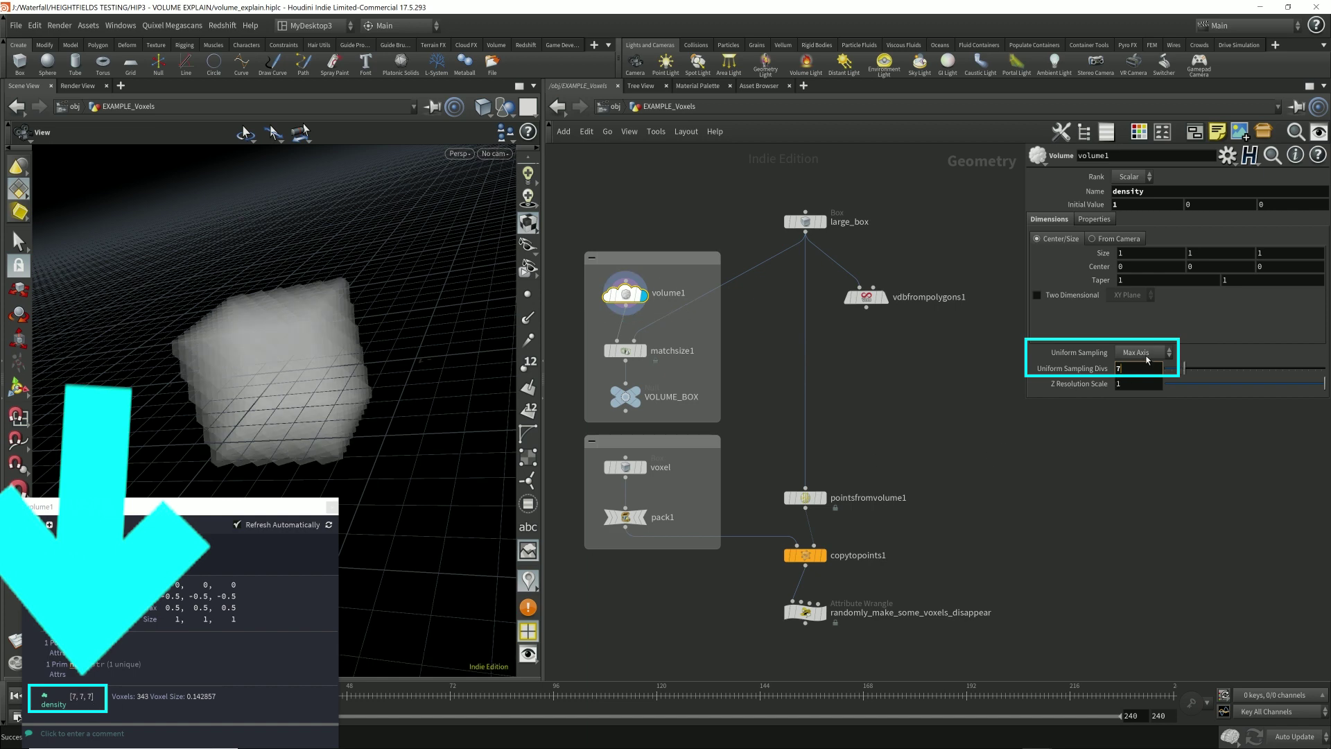
# - Switch volume1's Uniform Sampling to By Size and compare Div Size 0.1 against 0.2
pyautogui.click(1146, 356)
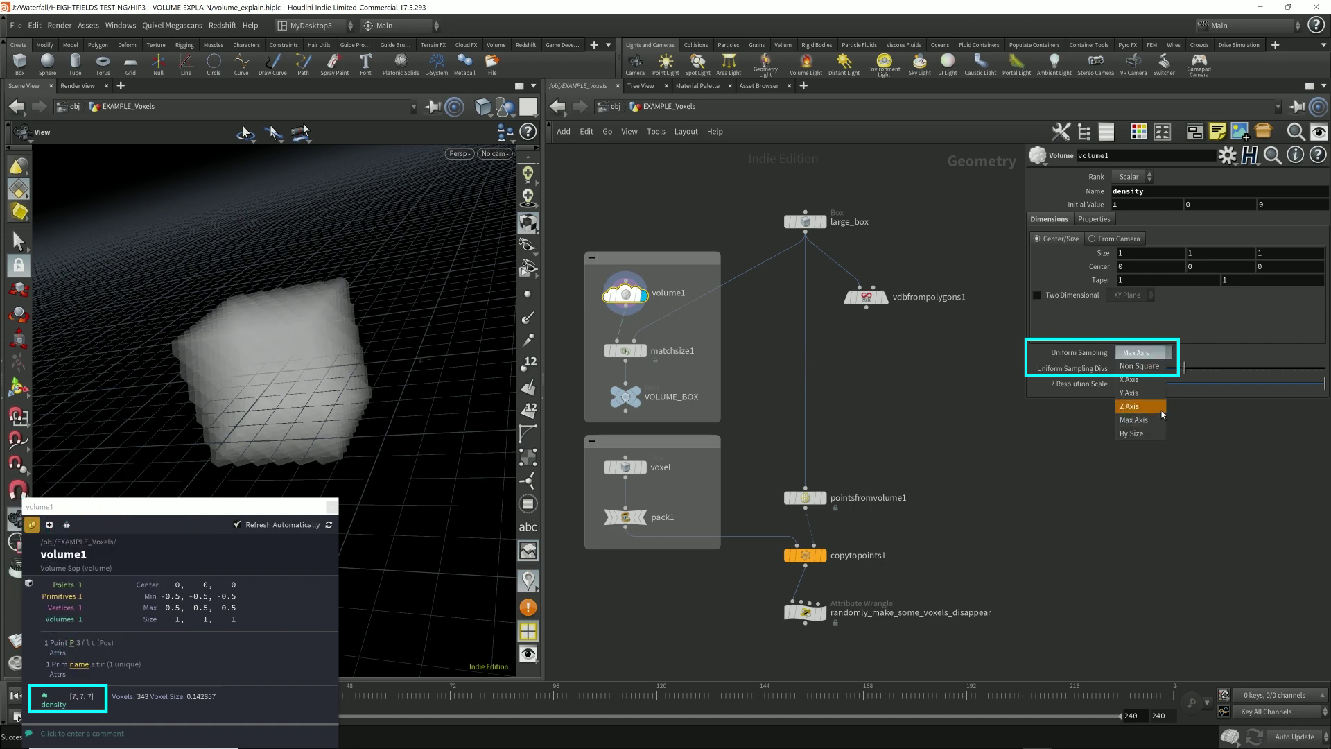
pyautogui.click(1133, 434)
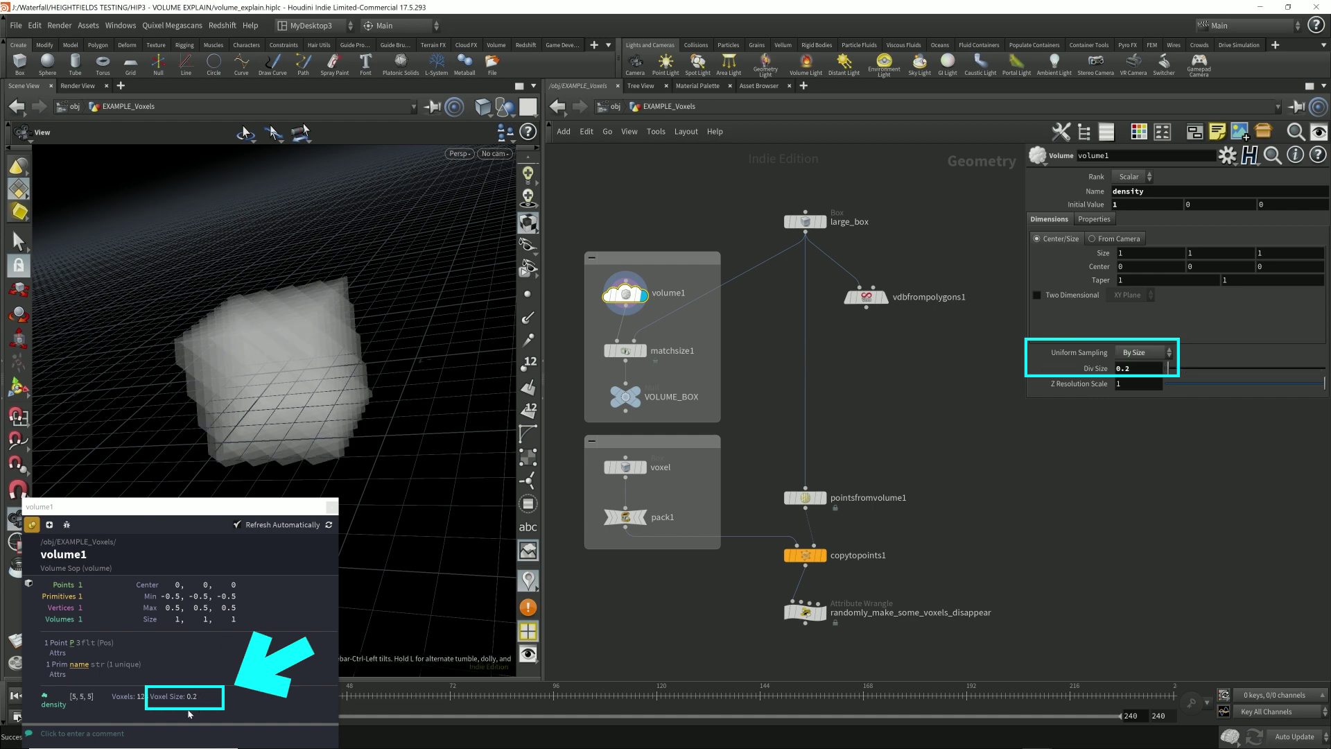
pyautogui.press('BackSpace')
pyautogui.write('1')
pyautogui.press('Return')
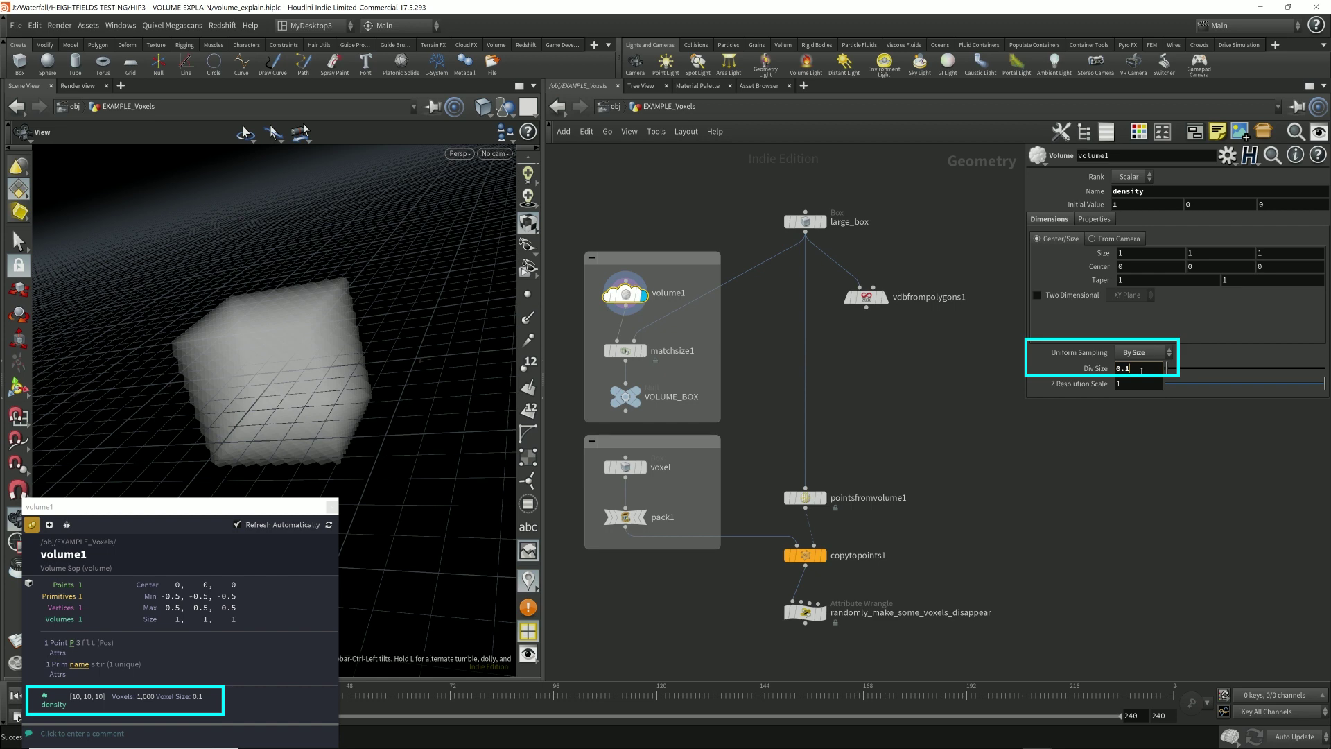
pyautogui.press('BackSpace')
pyautogui.write('2')
pyautogui.press('Return')
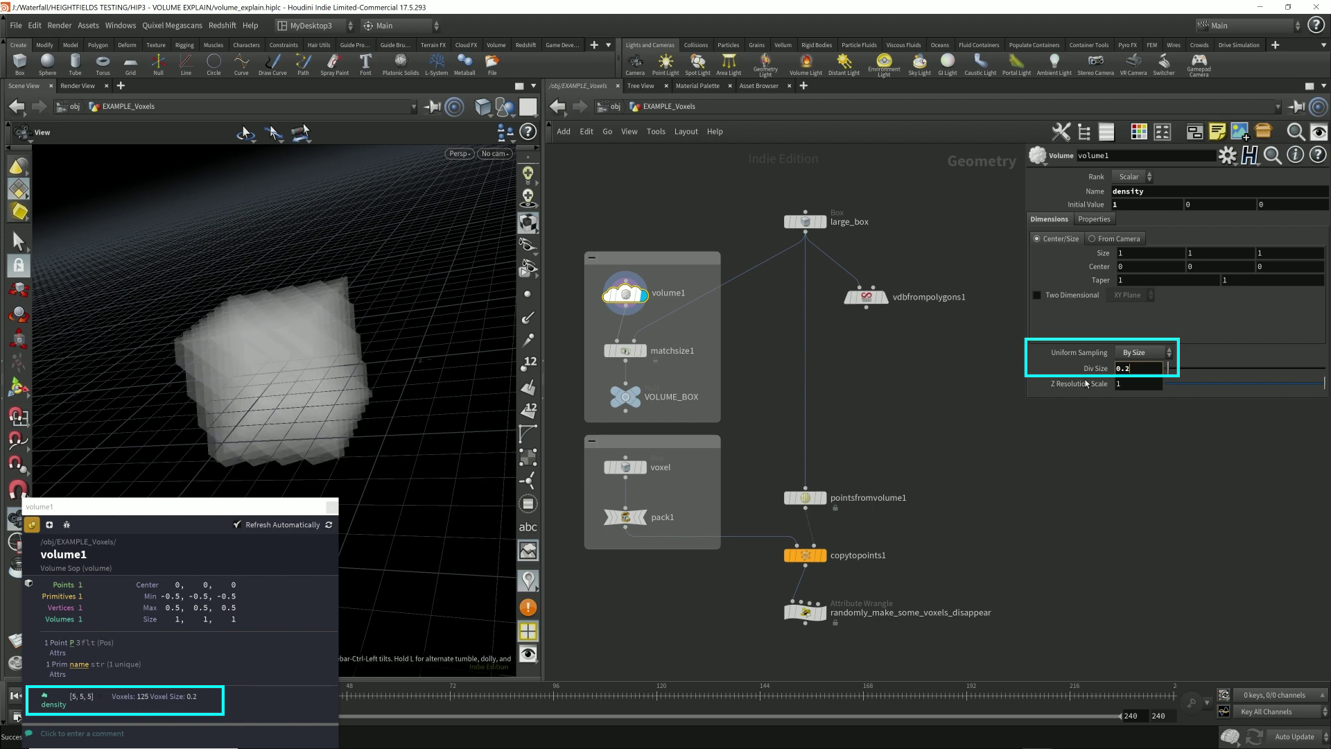
pyautogui.press('BackSpace')
pyautogui.write('1')
pyautogui.press('Return')
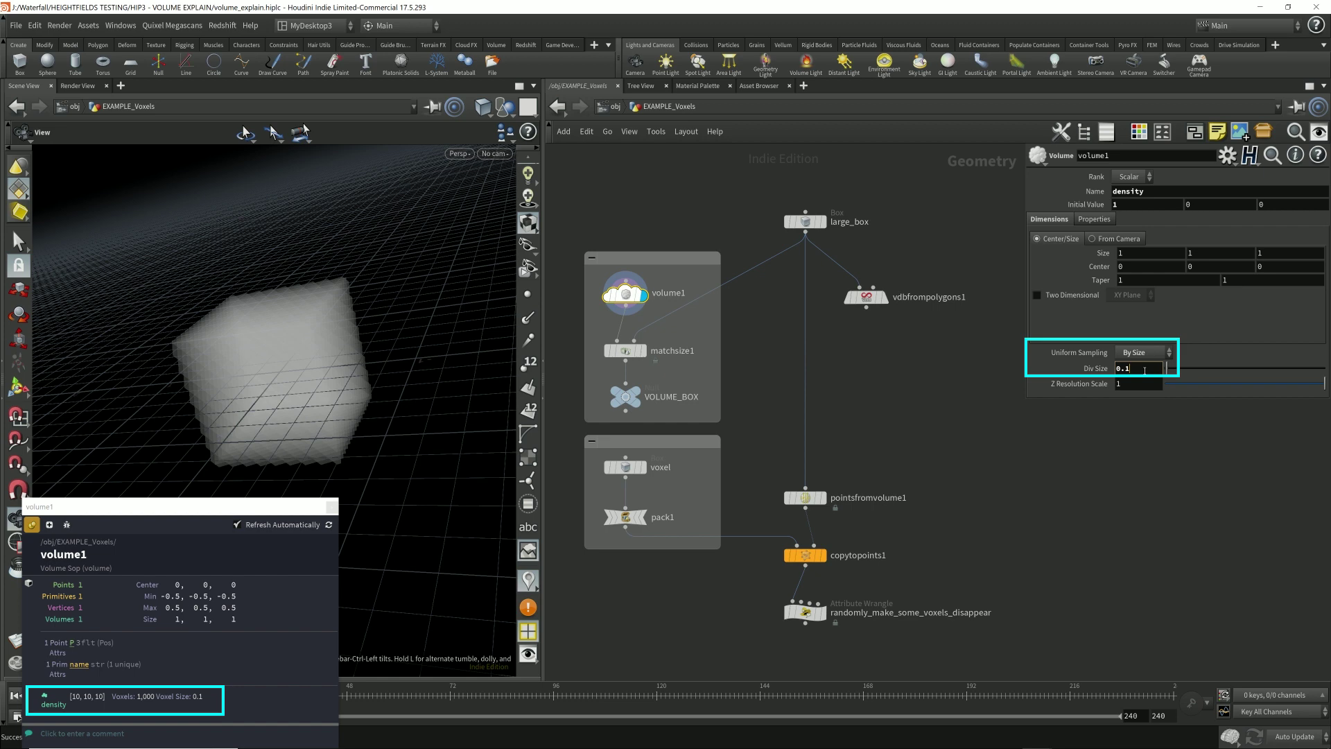
pyautogui.press('BackSpace')
pyautogui.write('2')
pyautogui.press('Return')
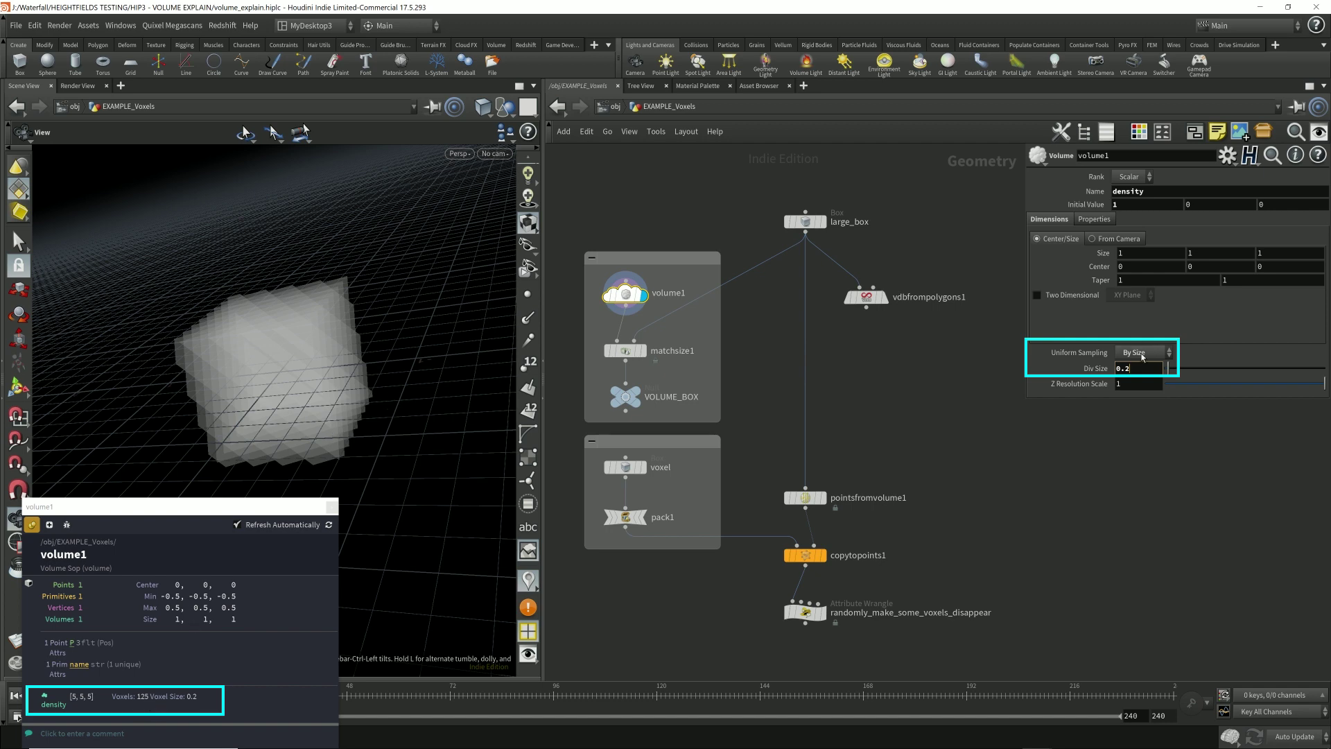
# - Set Uniform Sampling back to Max Axis with 5 divisions
pyautogui.click(1143, 355)
pyautogui.click(1145, 427)
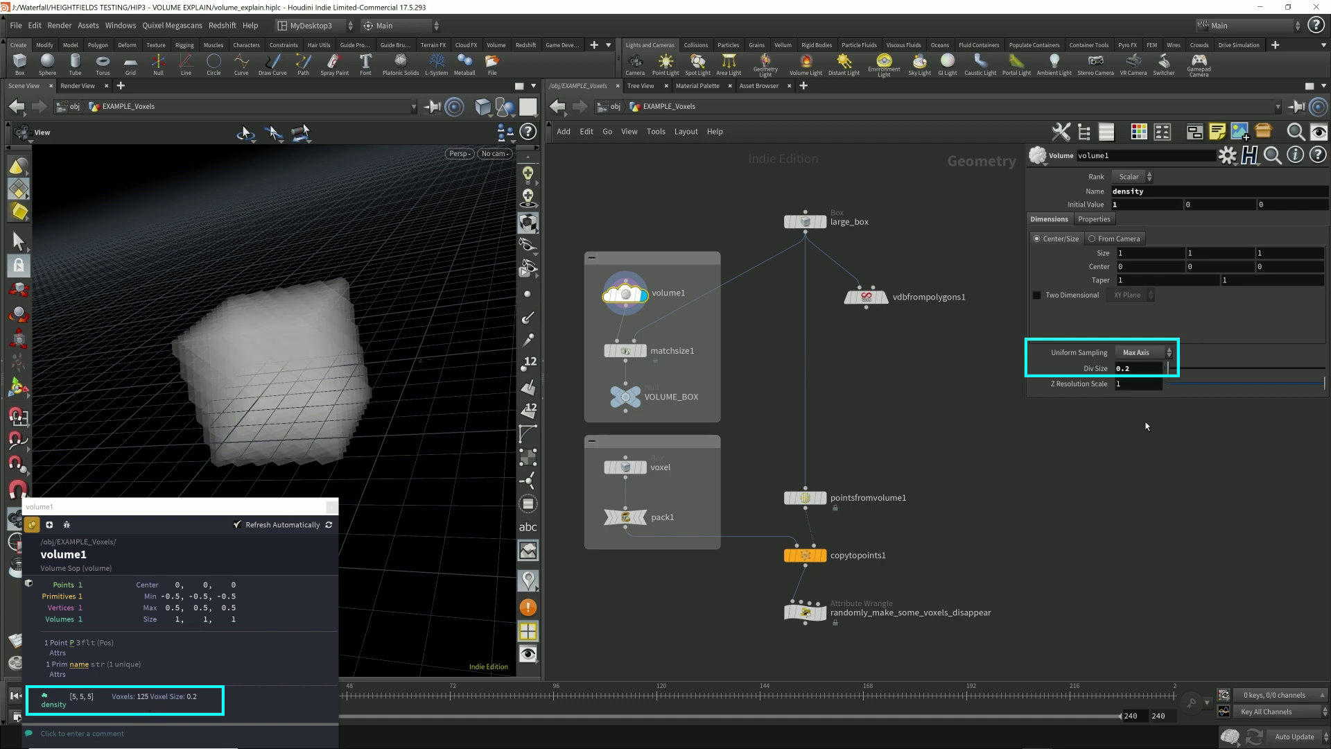
pyautogui.click(1142, 370)
pyautogui.press('BackSpace')
pyautogui.write('5')
pyautogui.press('Return')
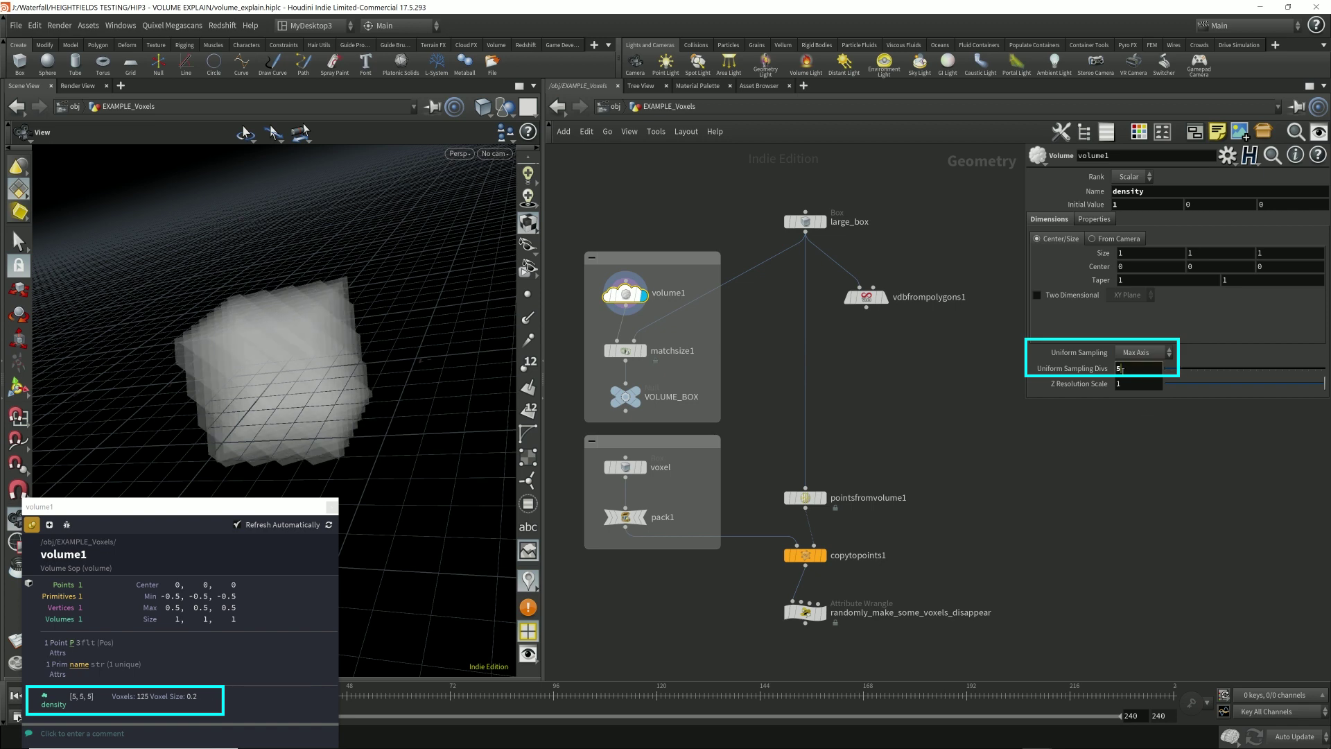
# - Display the solid large_box briefly, then return the display flag to volume1
pyautogui.moveTo(651, 356)
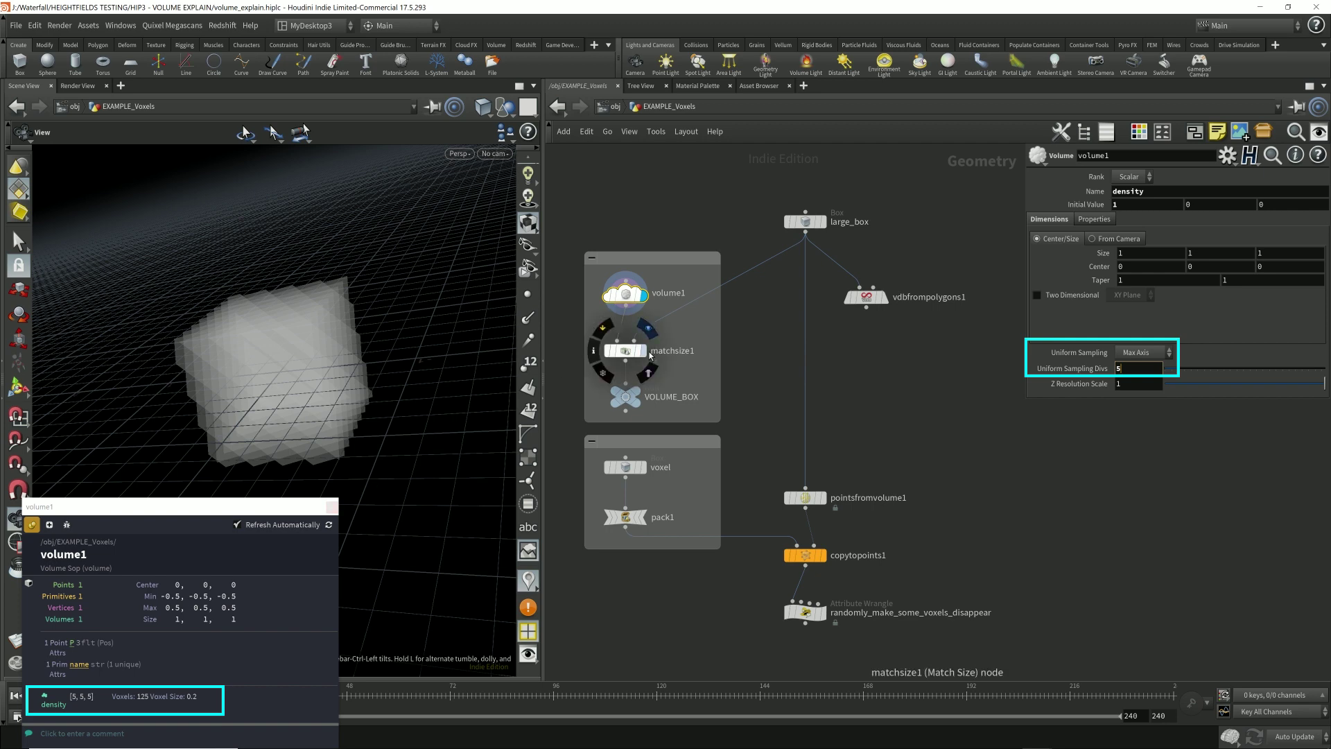
pyautogui.click(824, 221)
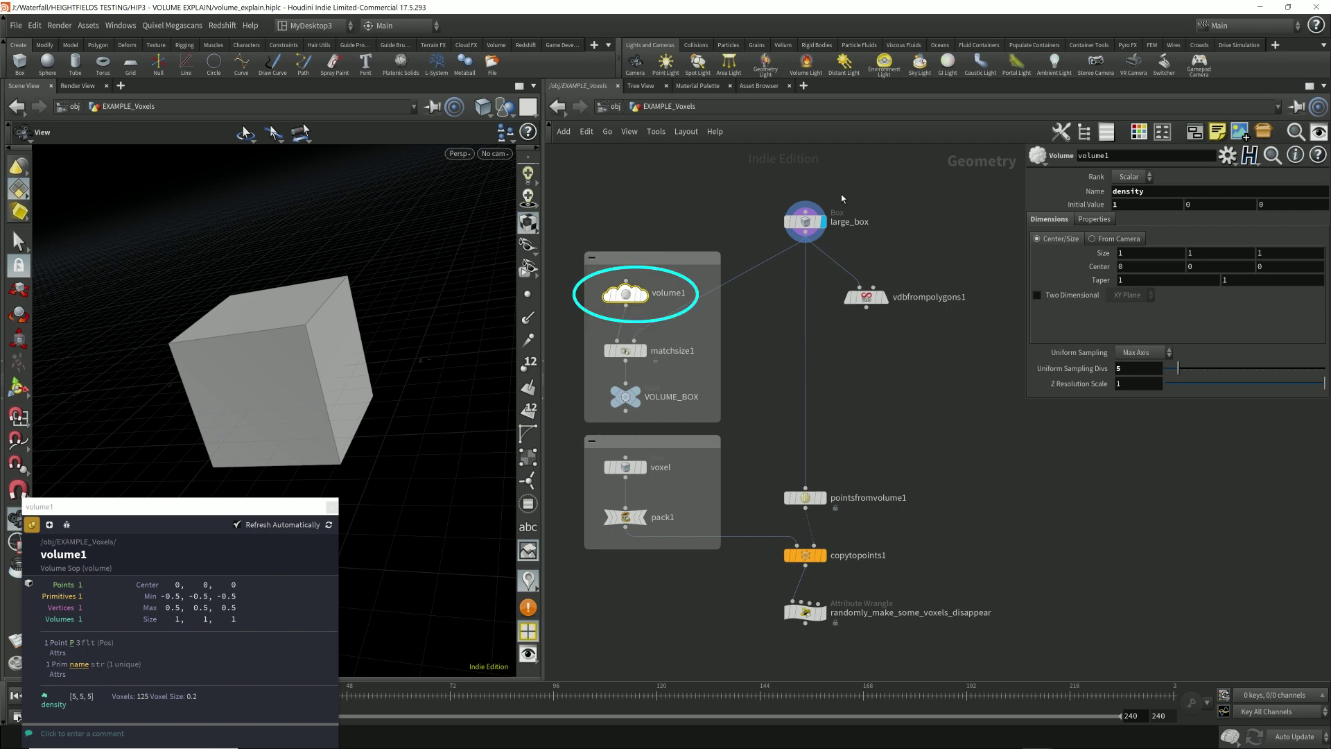
pyautogui.click(646, 296)
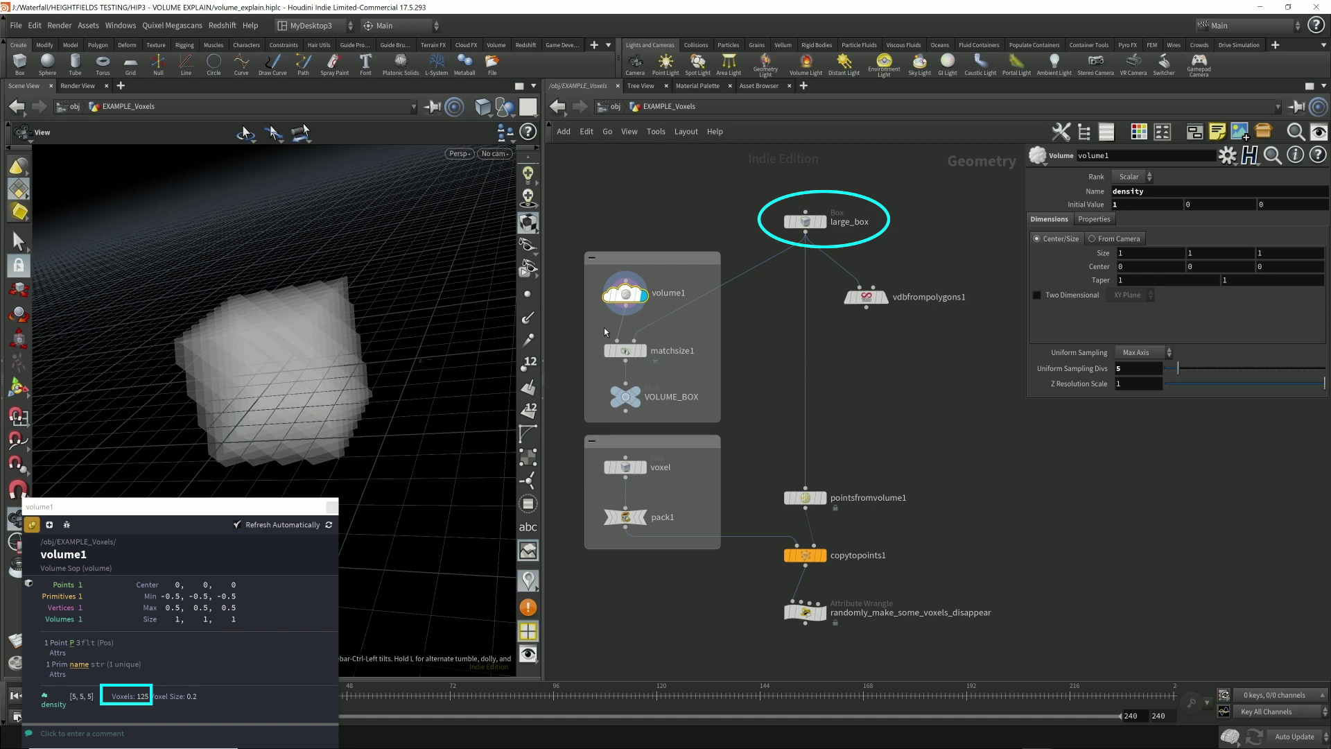
# - Inspect the matchsize1 and large_box parameters while orbiting around the voxel cube
pyautogui.click(627, 351)
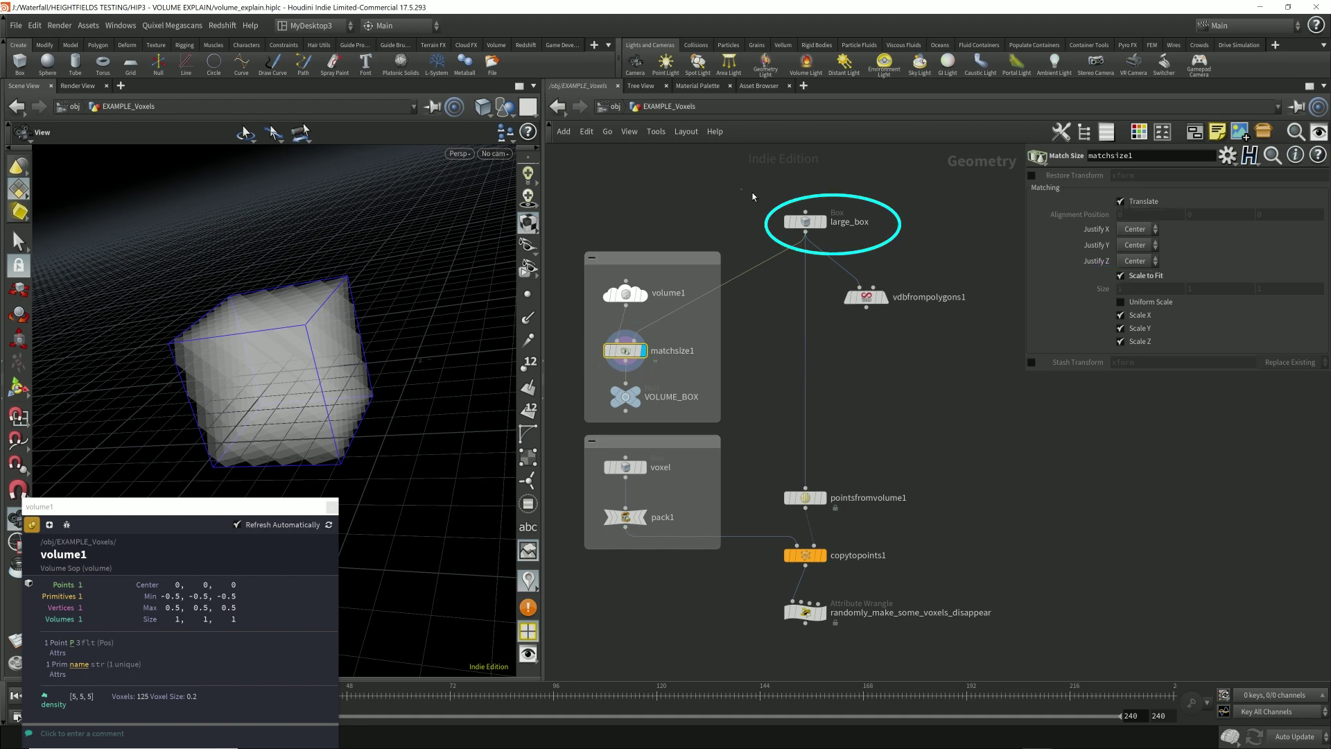
pyautogui.click(820, 223)
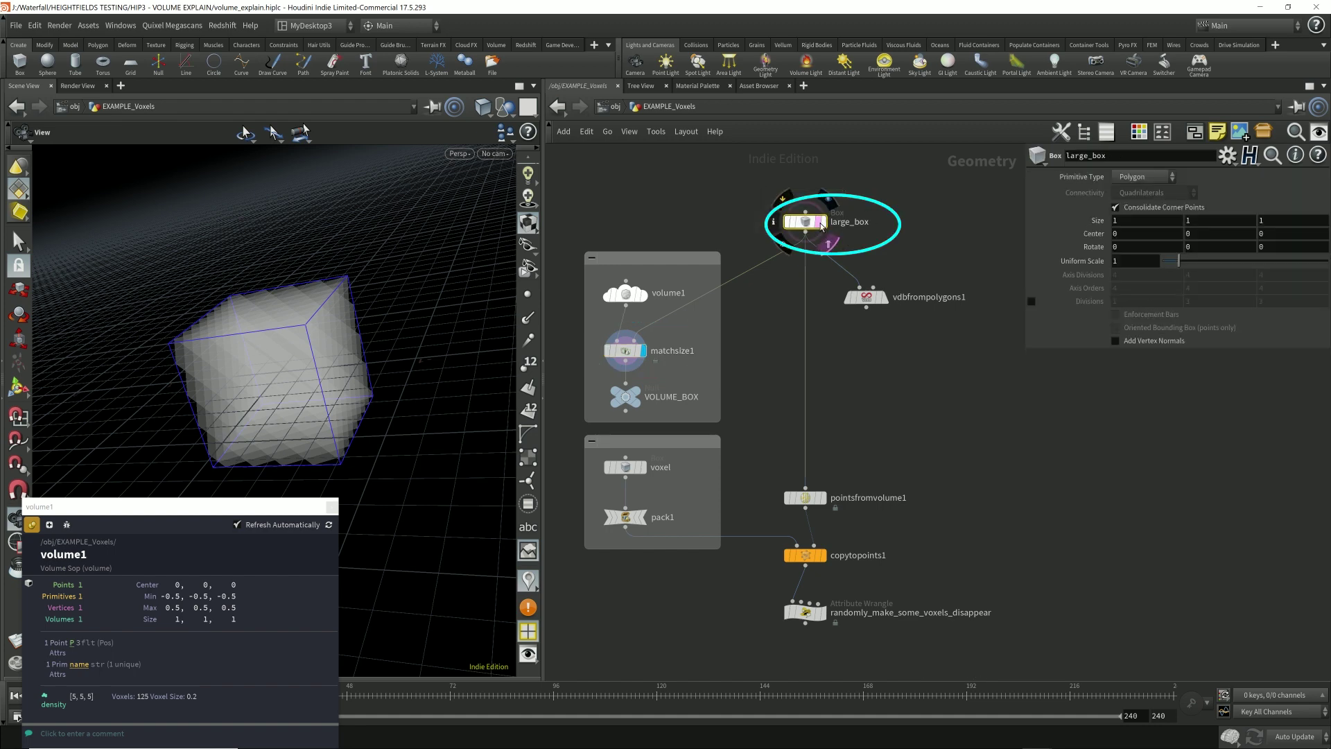
pyautogui.moveTo(298, 326)
pyautogui.mouseDown()
pyautogui.moveTo(357, 289)
pyautogui.moveTo(237, 327)
pyautogui.mouseUp()
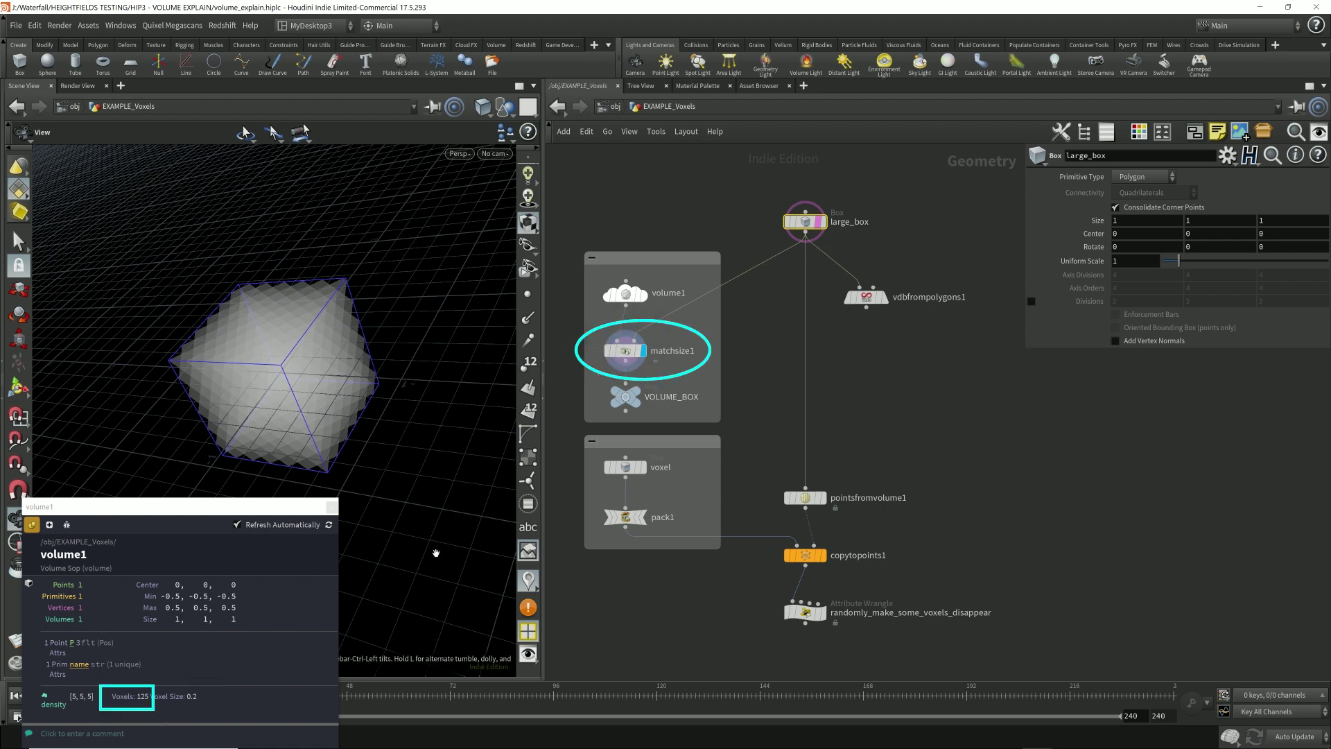
pyautogui.moveTo(240, 385)
pyautogui.mouseDown()
pyautogui.moveTo(257, 378)
pyautogui.moveTo(248, 365)
pyautogui.moveTo(289, 405)
pyautogui.moveTo(287, 374)
pyautogui.moveTo(335, 398)
pyautogui.mouseUp()
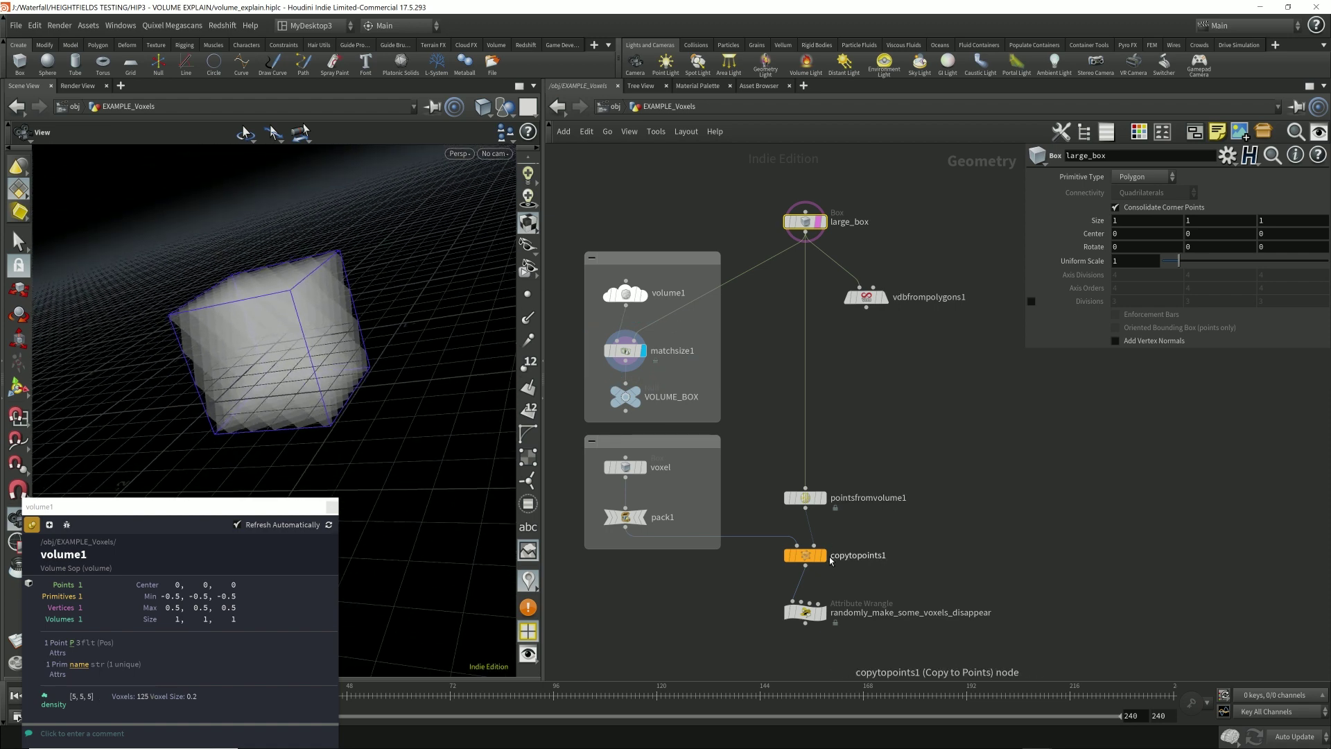
# - Display copytopoints1's block of copied cubes and orbit in close to it
pyautogui.click(822, 554)
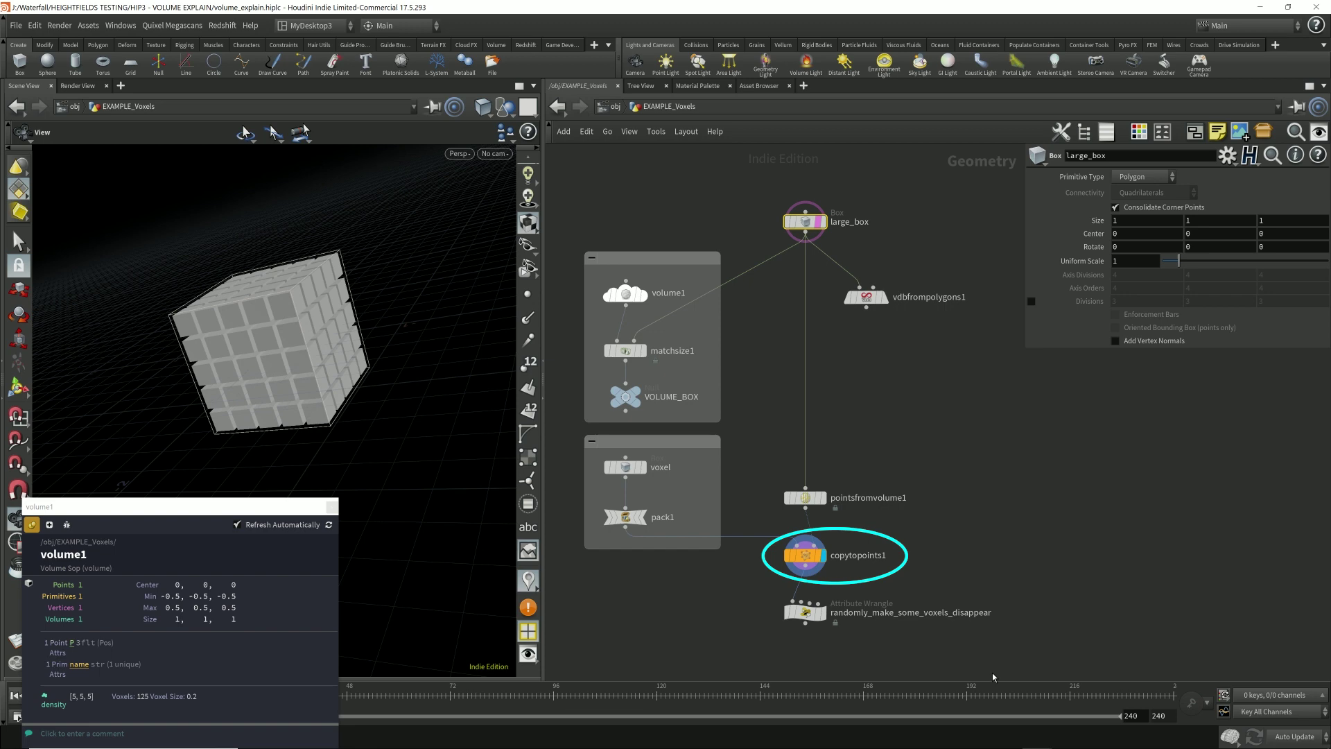
pyautogui.moveTo(208, 346); pyautogui.dragTo(270, 326)
pyautogui.moveTo(376, 317); pyautogui.dragTo(359, 328)
pyautogui.moveTo(323, 338); pyautogui.dragTo(430, 317, button='right')
pyautogui.moveTo(295, 361); pyautogui.dragTo(295, 349)
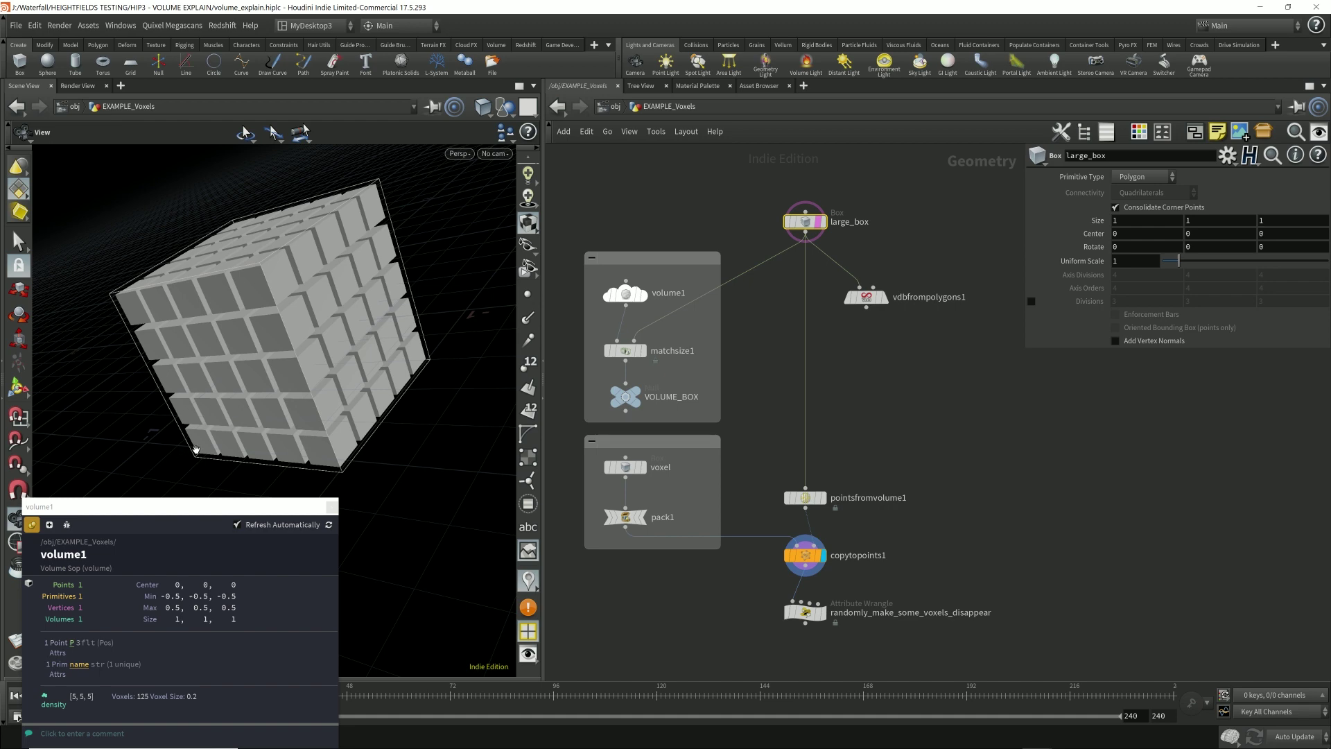
# - Check copytopoints1's node info, close it, and maximize the Scene View
pyautogui.click(813, 560)
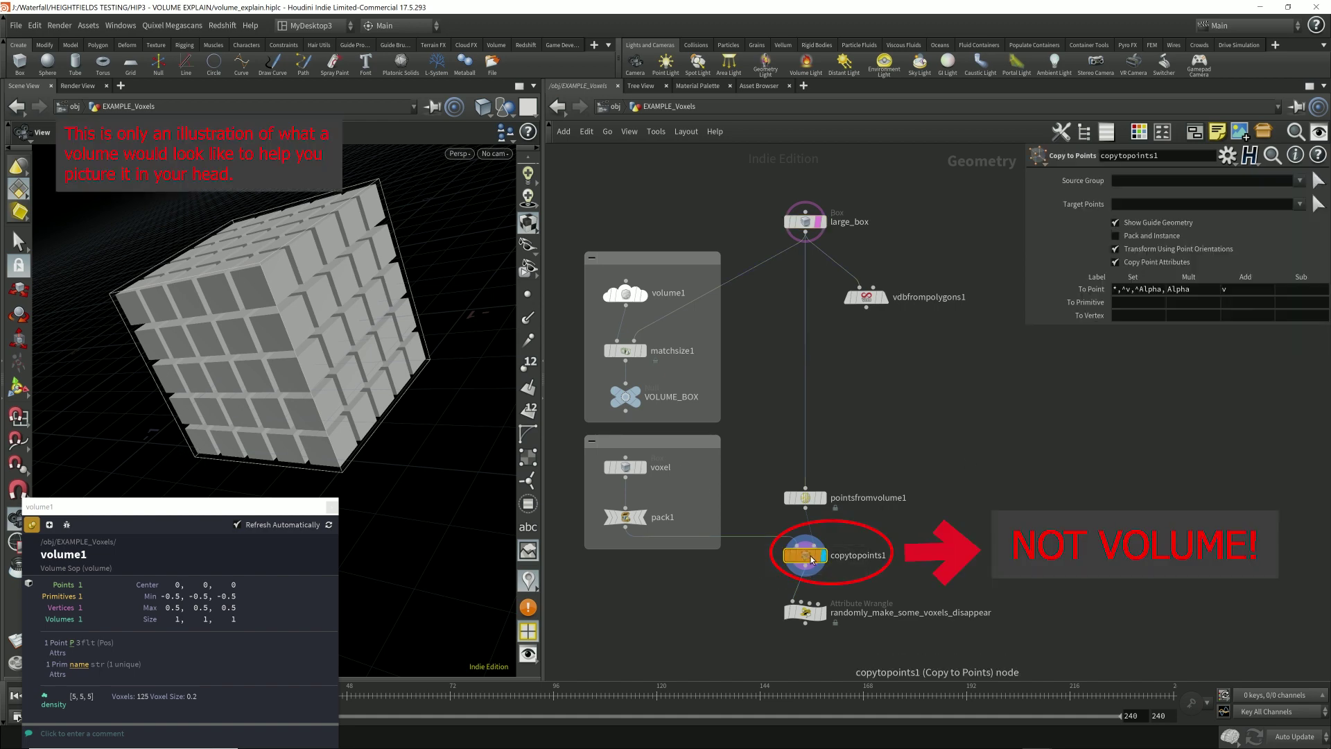
pyautogui.click(775, 557)
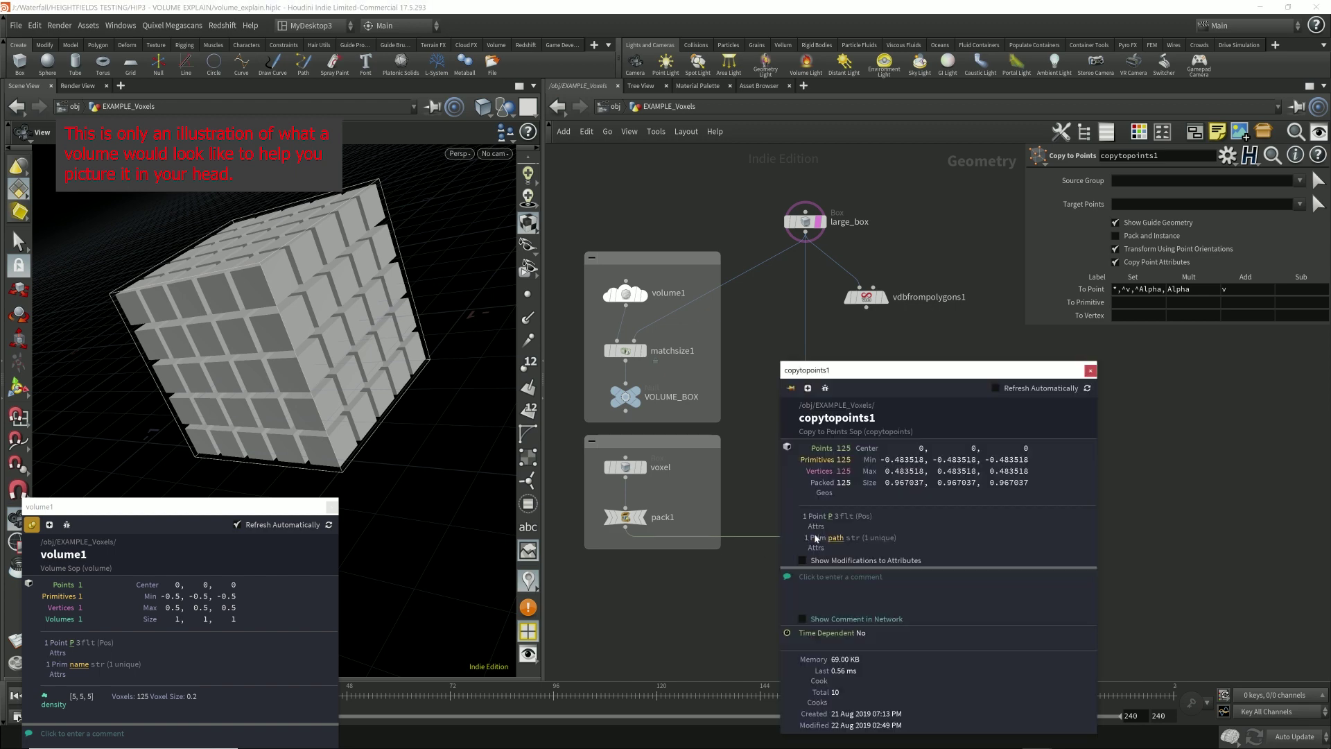
pyautogui.click(1091, 371)
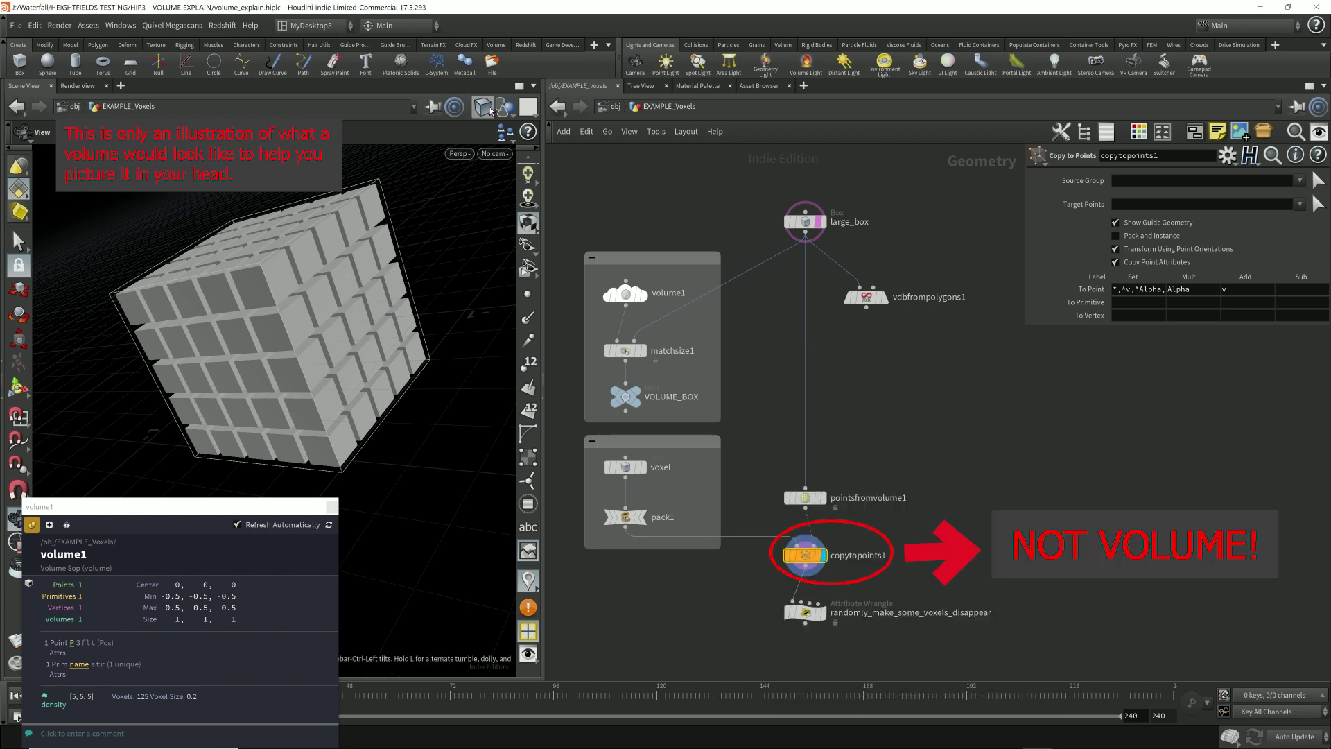
pyautogui.click(519, 85)
pyautogui.moveTo(863, 283); pyautogui.dragTo(620, 506)
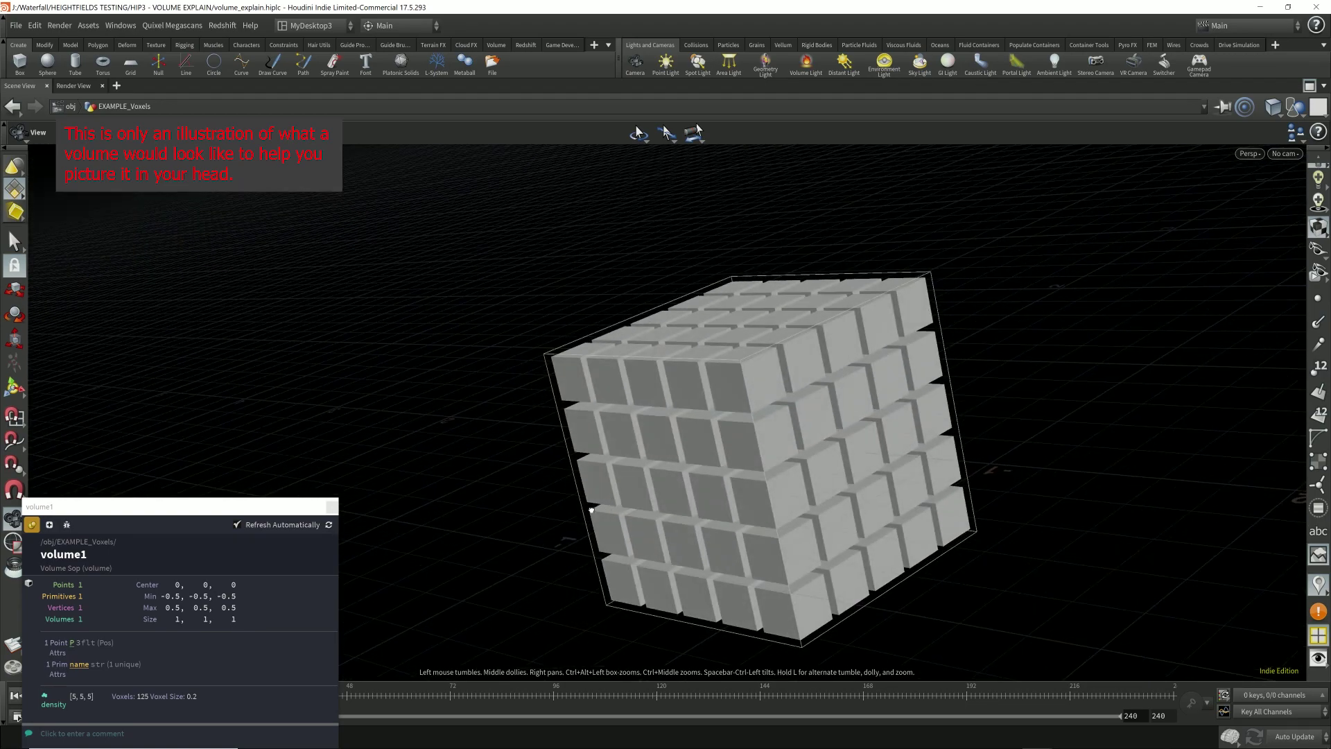
pyautogui.moveTo(693, 484); pyautogui.dragTo(628, 395)
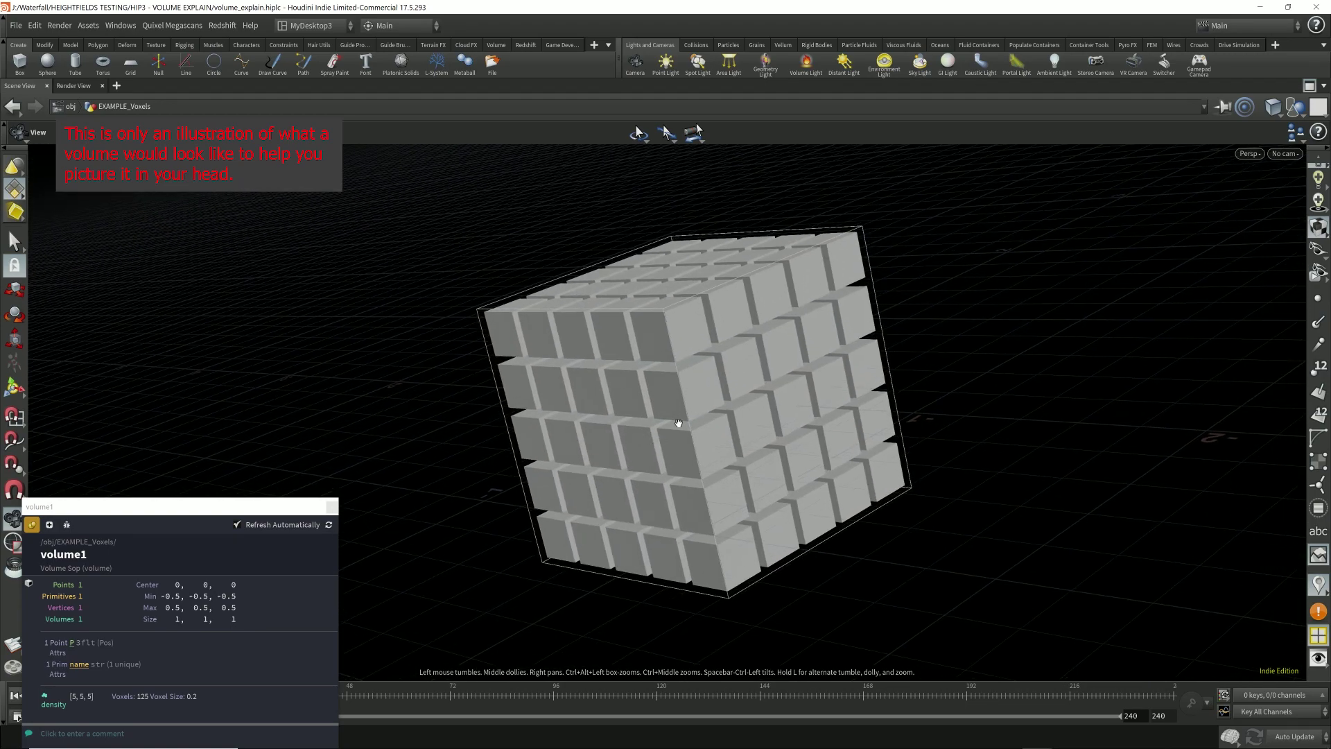
pyautogui.moveTo(801, 391); pyautogui.dragTo(800, 408)
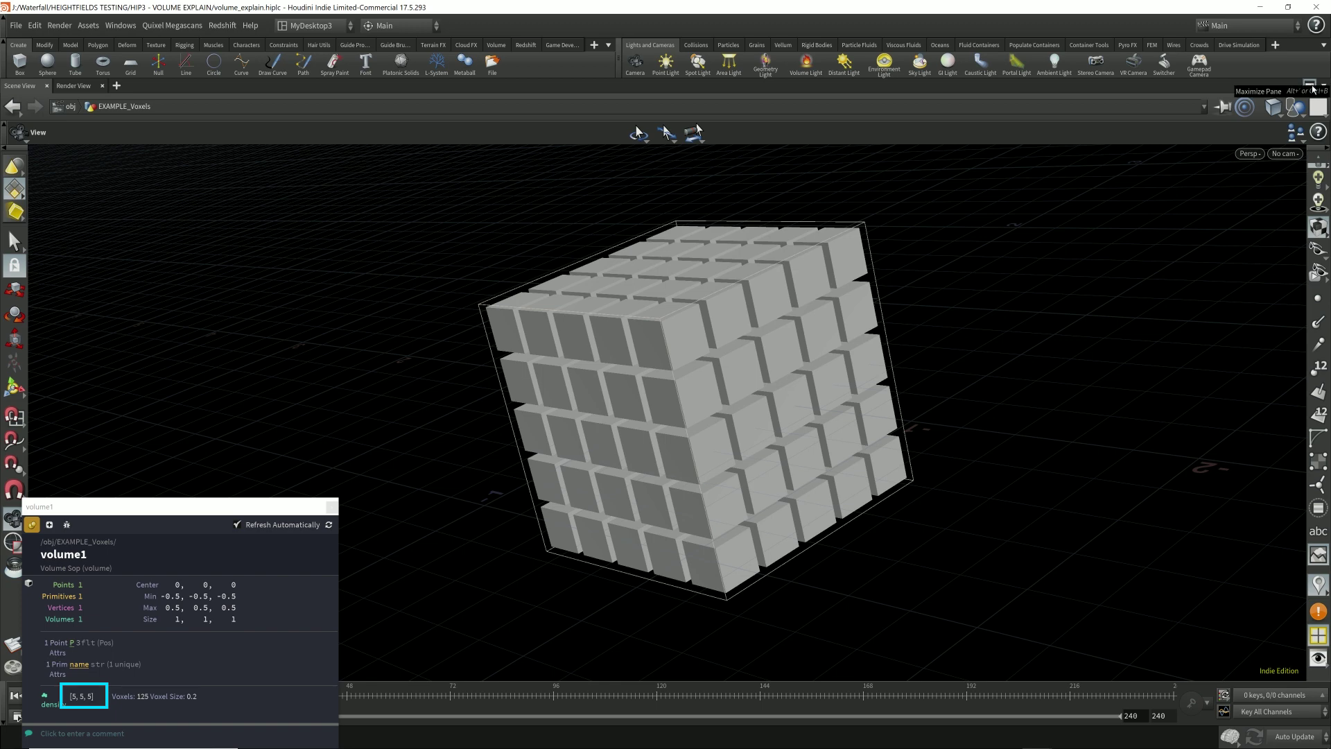
# - Restore the split layout and display pointsfromvolume1's point grid, checking large_box's parameters too
pyautogui.click(1318, 109)
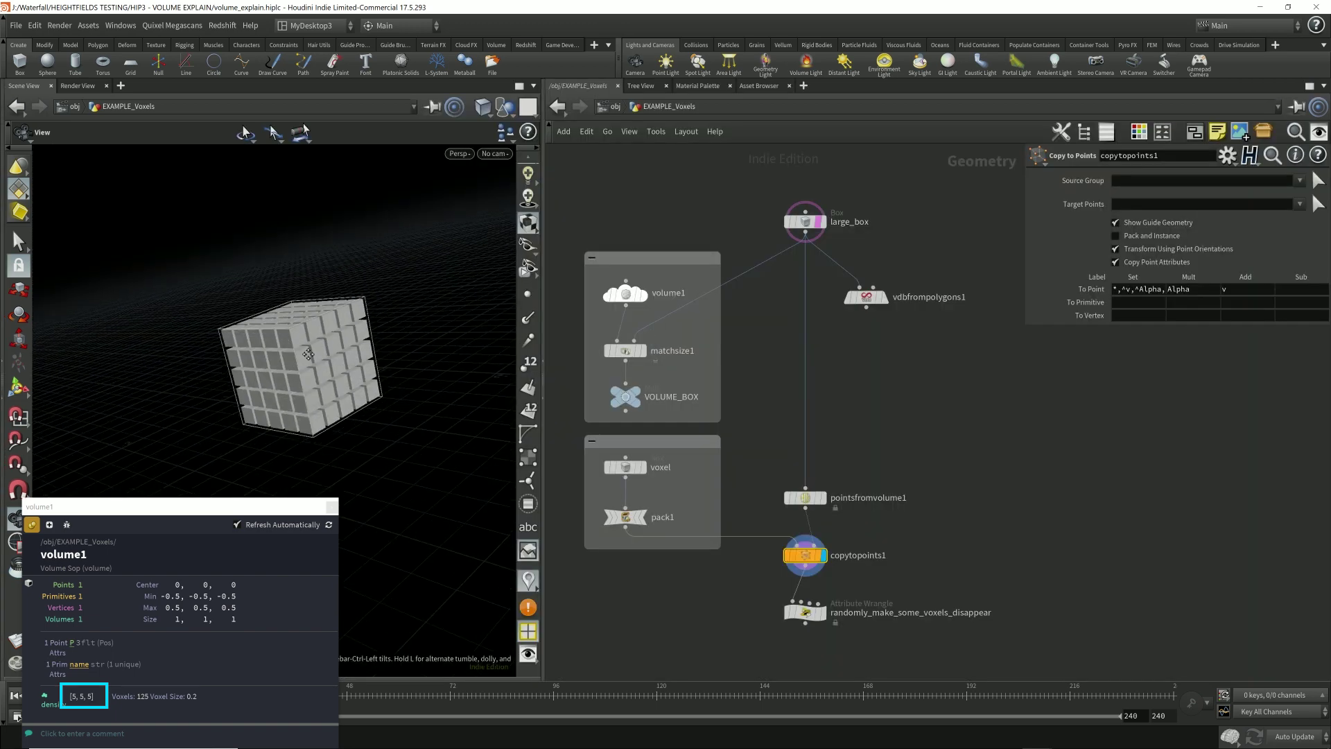
pyautogui.click(824, 499)
pyautogui.click(804, 497)
pyautogui.moveTo(368, 325); pyautogui.dragTo(399, 335)
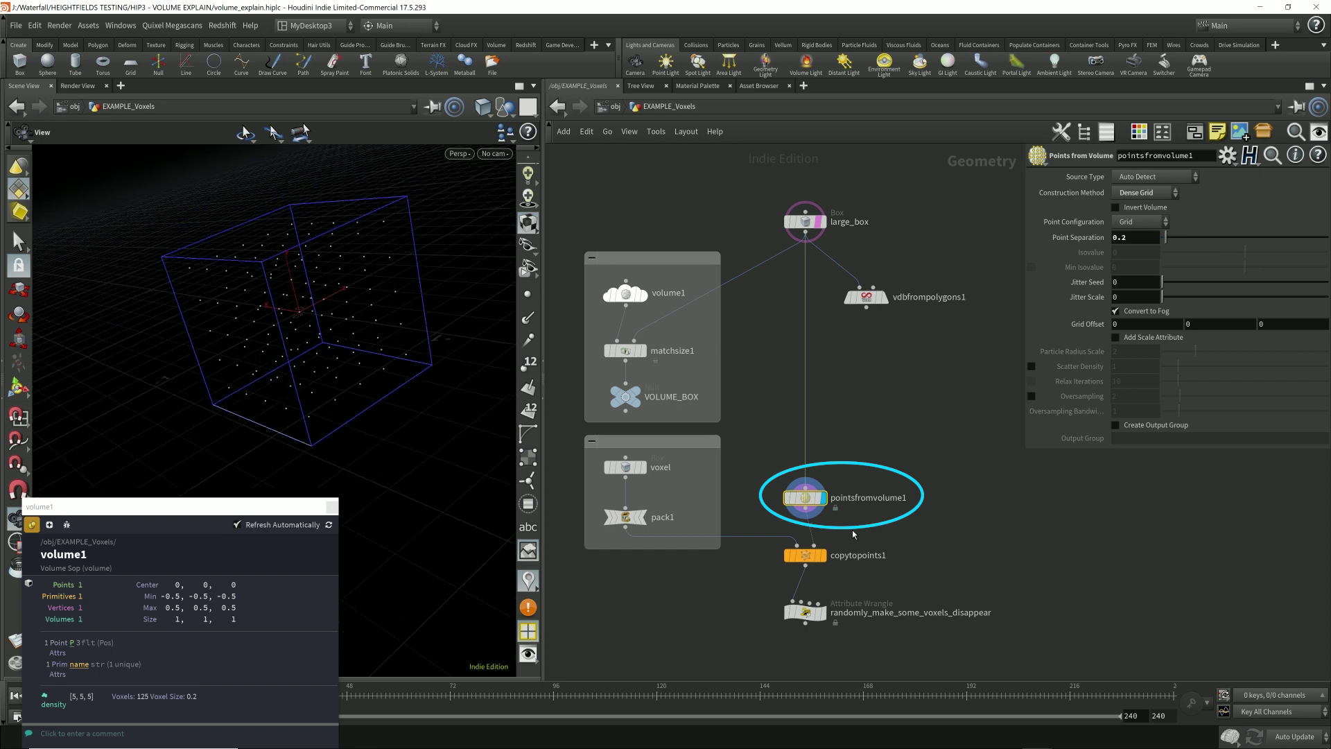
pyautogui.click(812, 222)
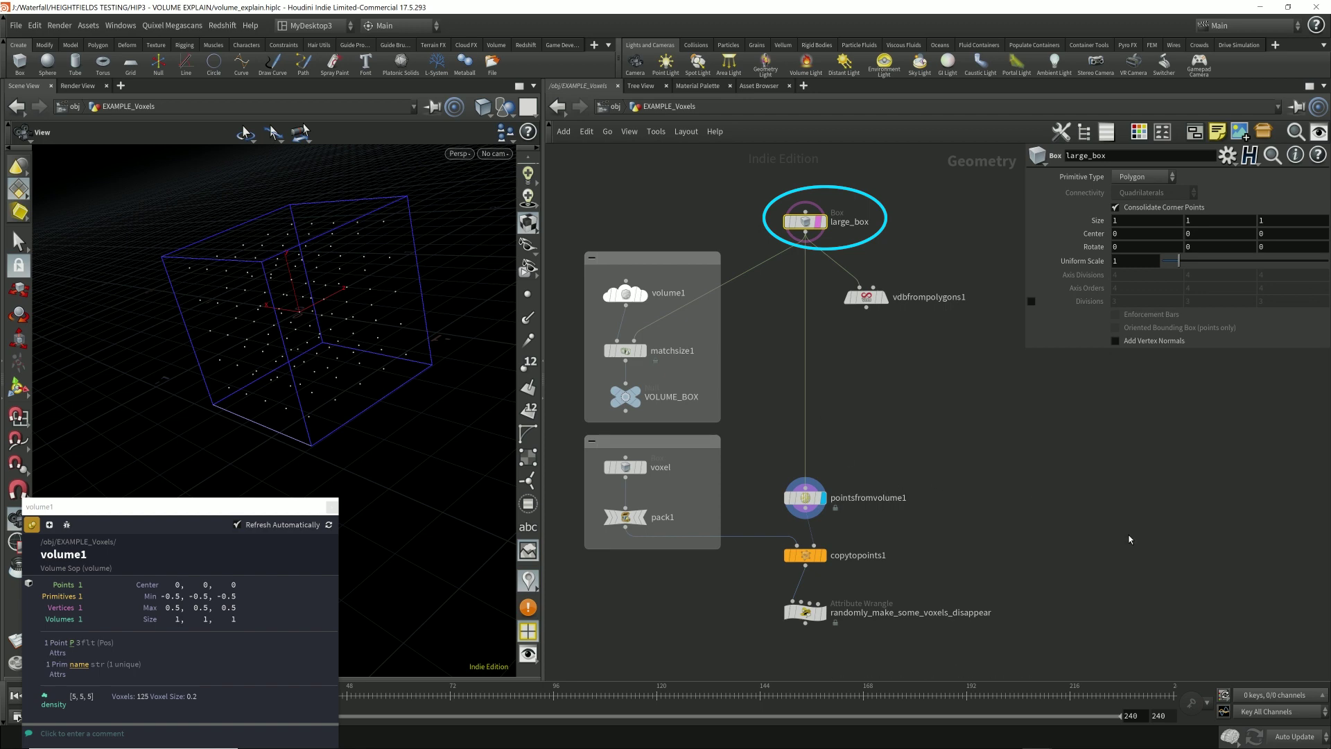
pyautogui.click(807, 497)
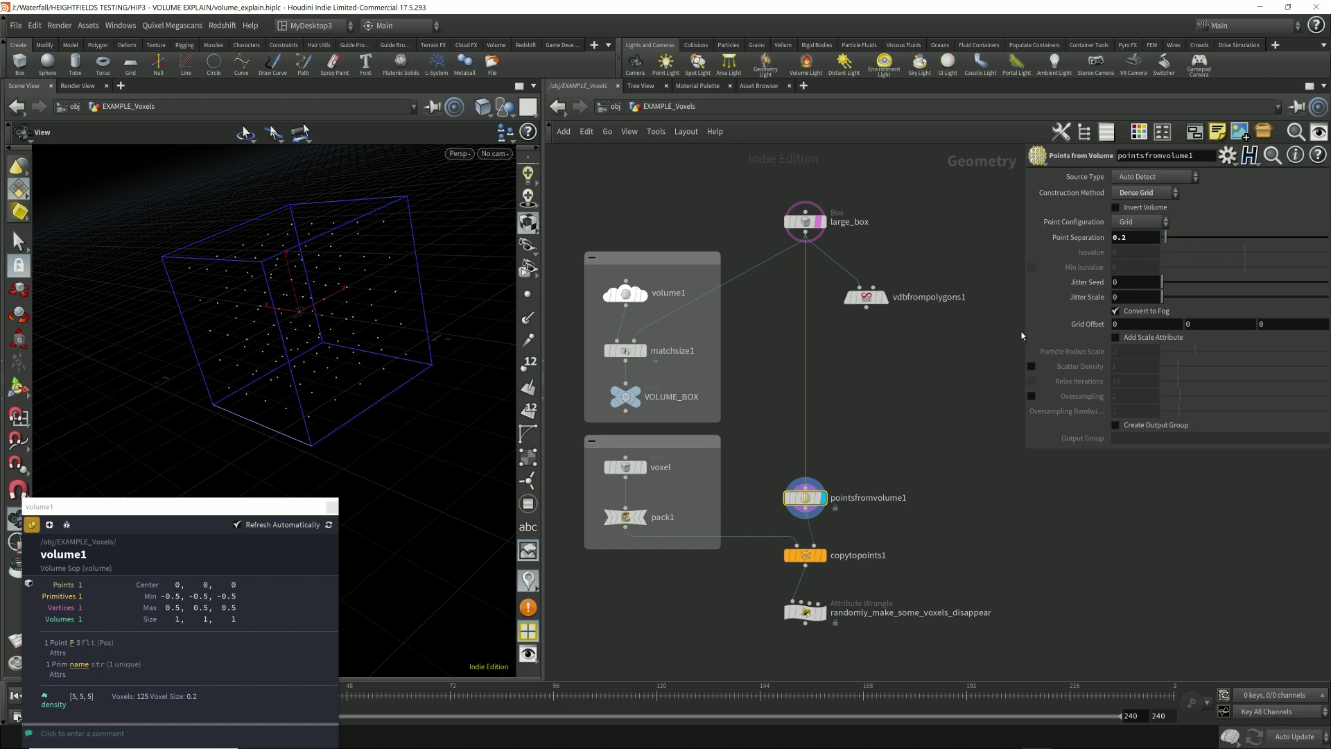
pyautogui.moveTo(645, 354)
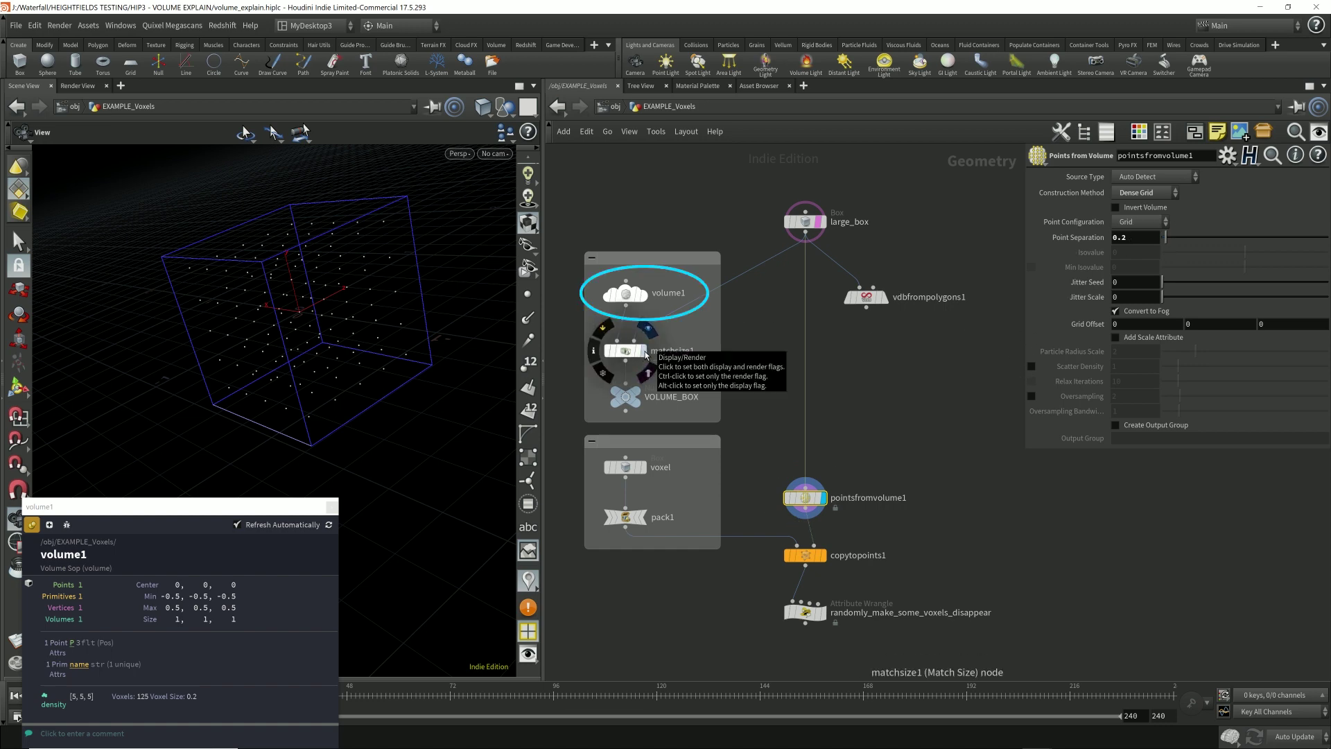
# - Make volume1 sample By Size, trying Div Size 0.1 before settling on 0.2
pyautogui.click(646, 298)
pyautogui.click(632, 291)
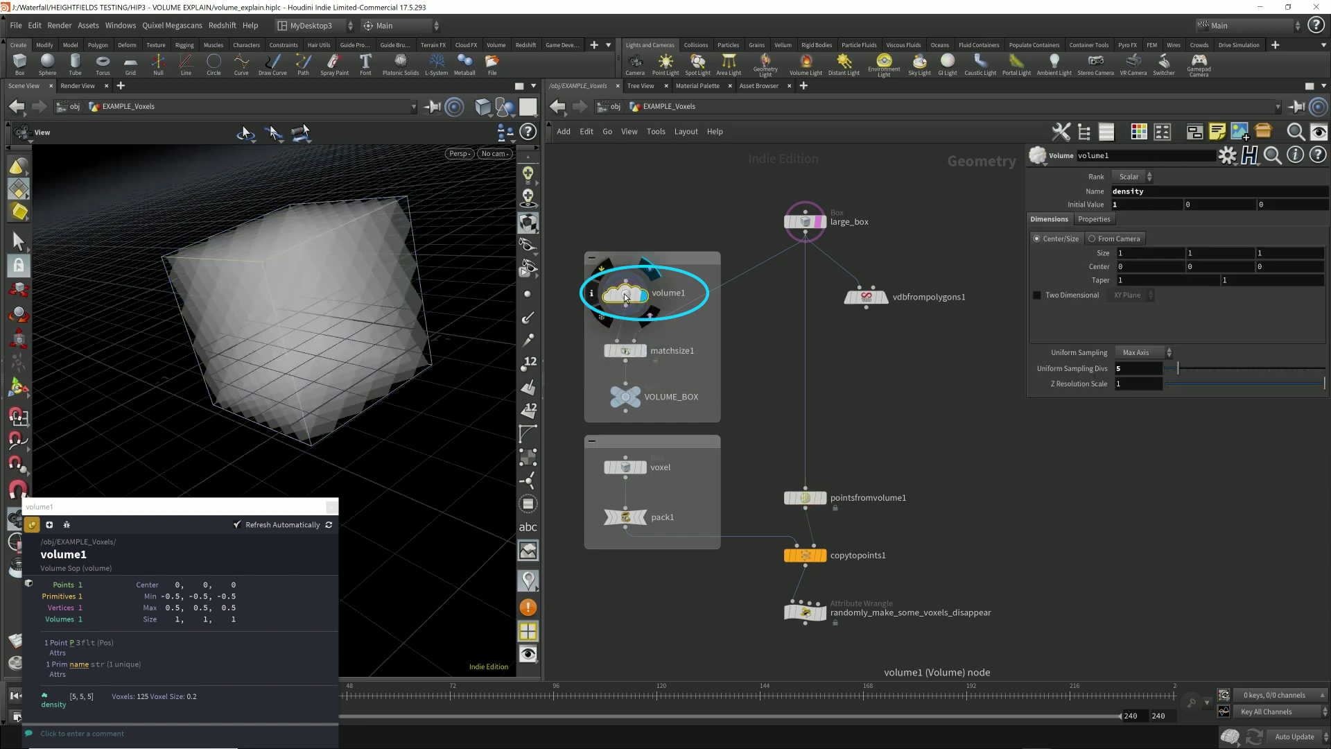
pyautogui.click(1135, 358)
pyautogui.click(1137, 432)
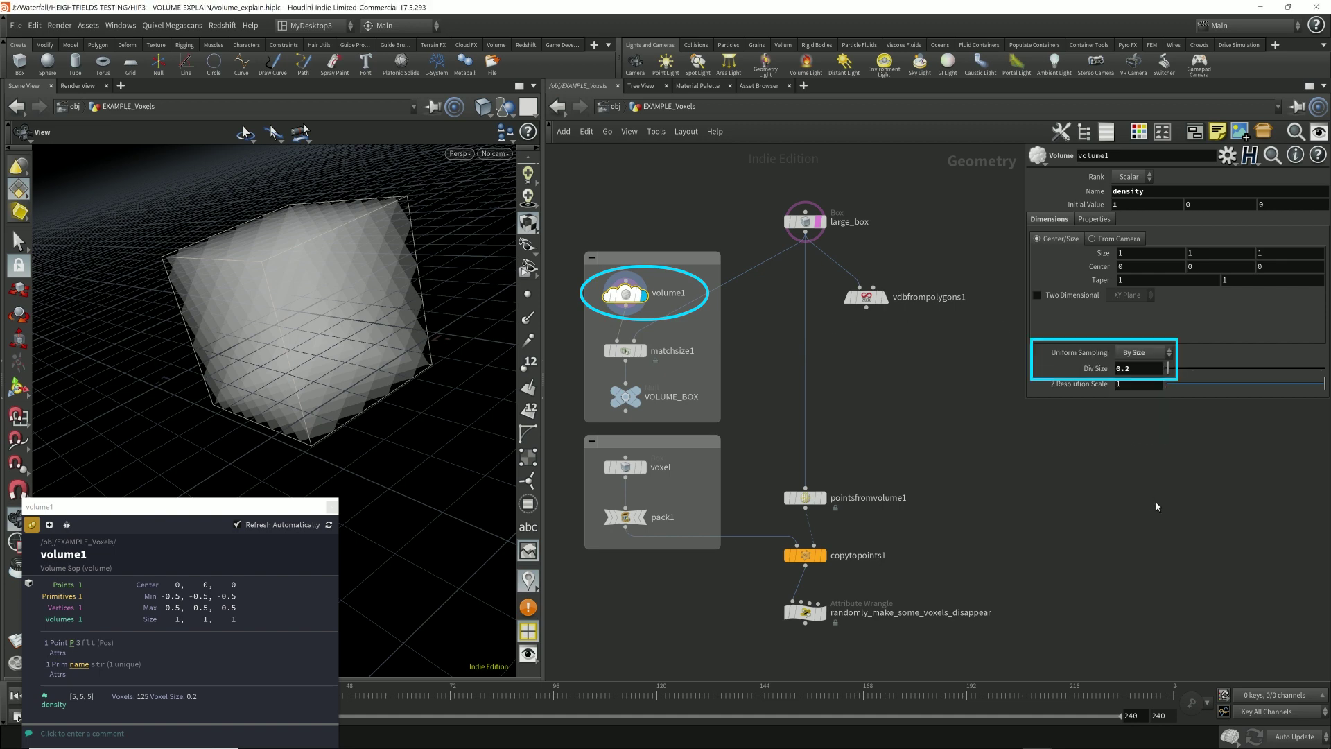
pyautogui.click(1135, 370)
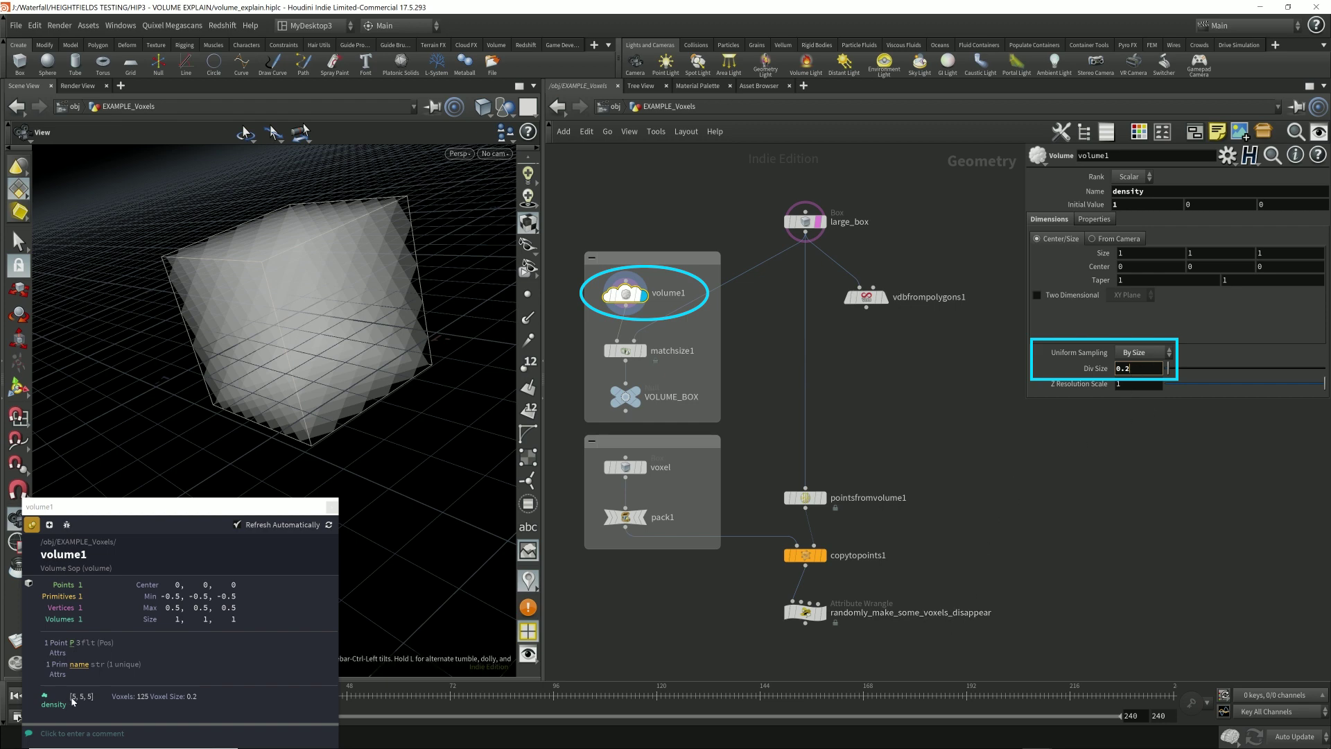
pyautogui.write('0.1')
pyautogui.press('Return')
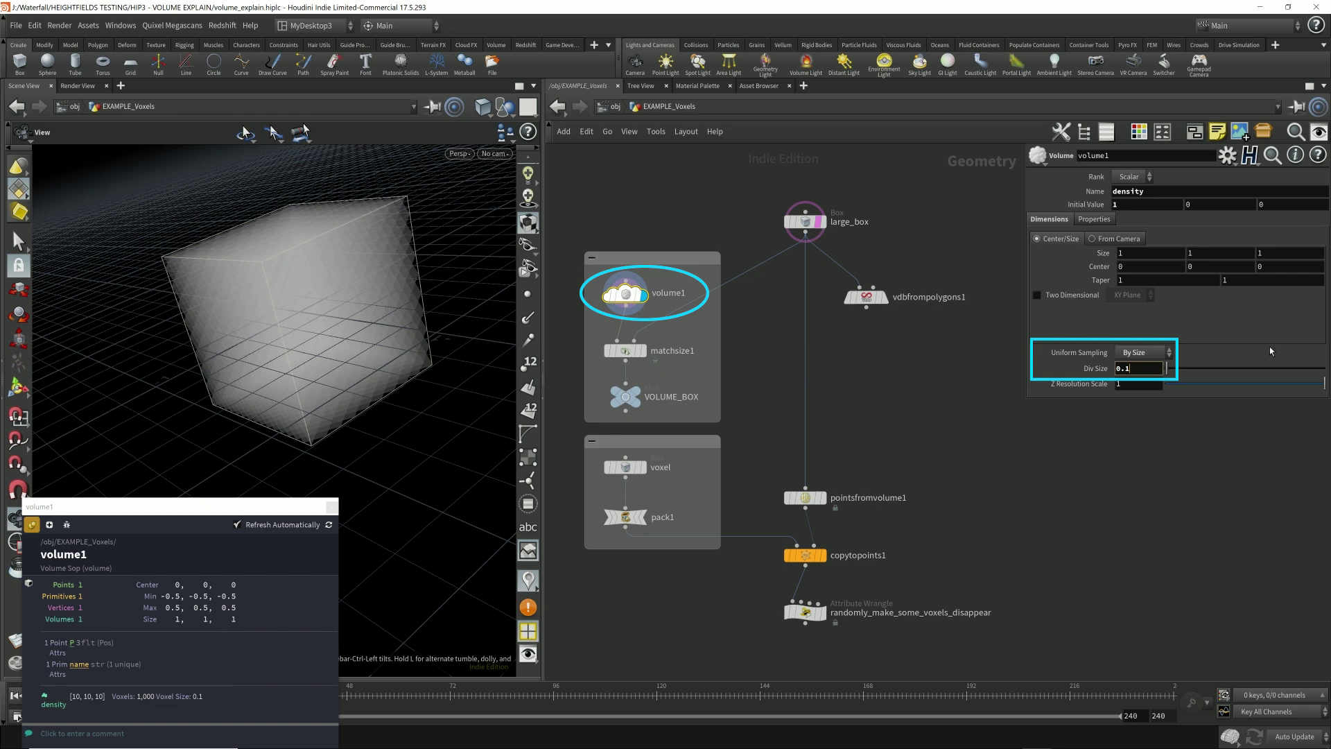
pyautogui.press('BackSpace')
pyautogui.write('2')
pyautogui.press('Return')
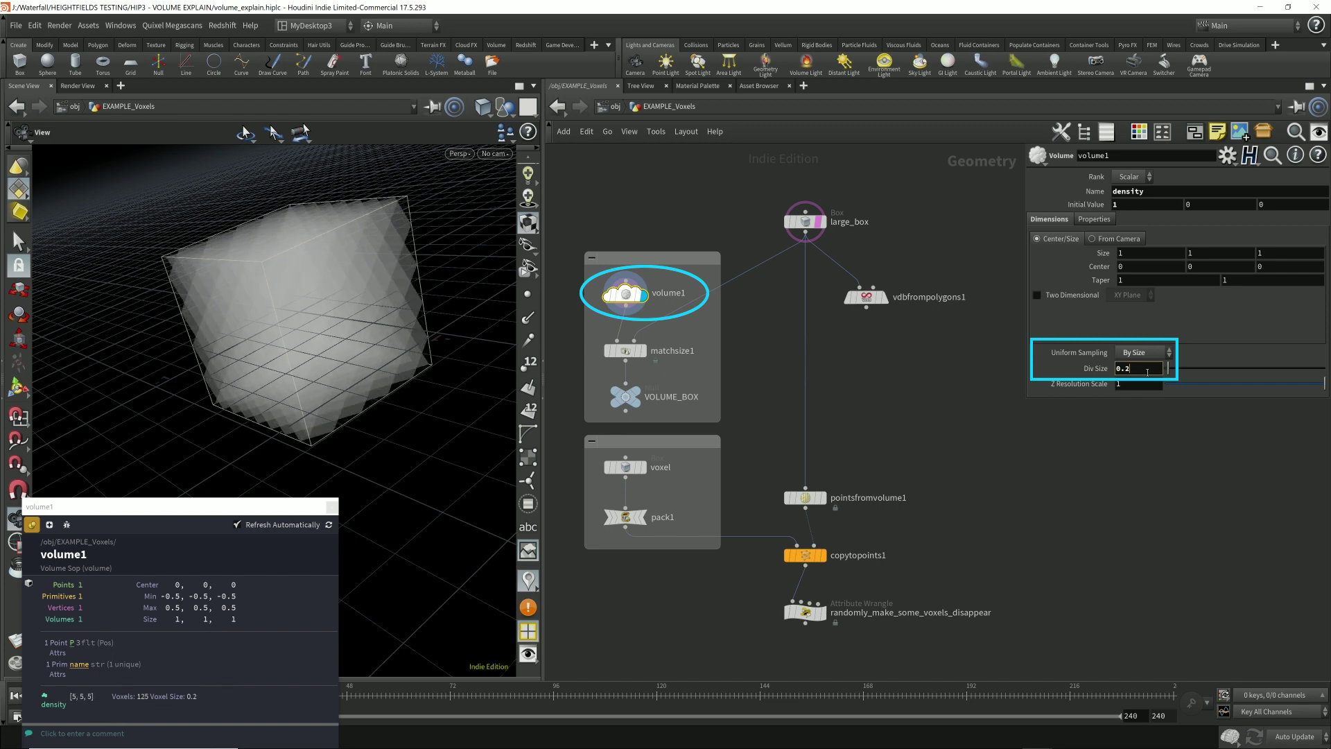
# - Display pointsfromvolume1 with its info open, trying Point Separation 0.1 then restoring 0.2
pyautogui.click(821, 498)
pyautogui.click(804, 497)
pyautogui.click(773, 497)
pyautogui.moveTo(866, 303); pyautogui.dragTo(398, 509)
pyautogui.click(1128, 239)
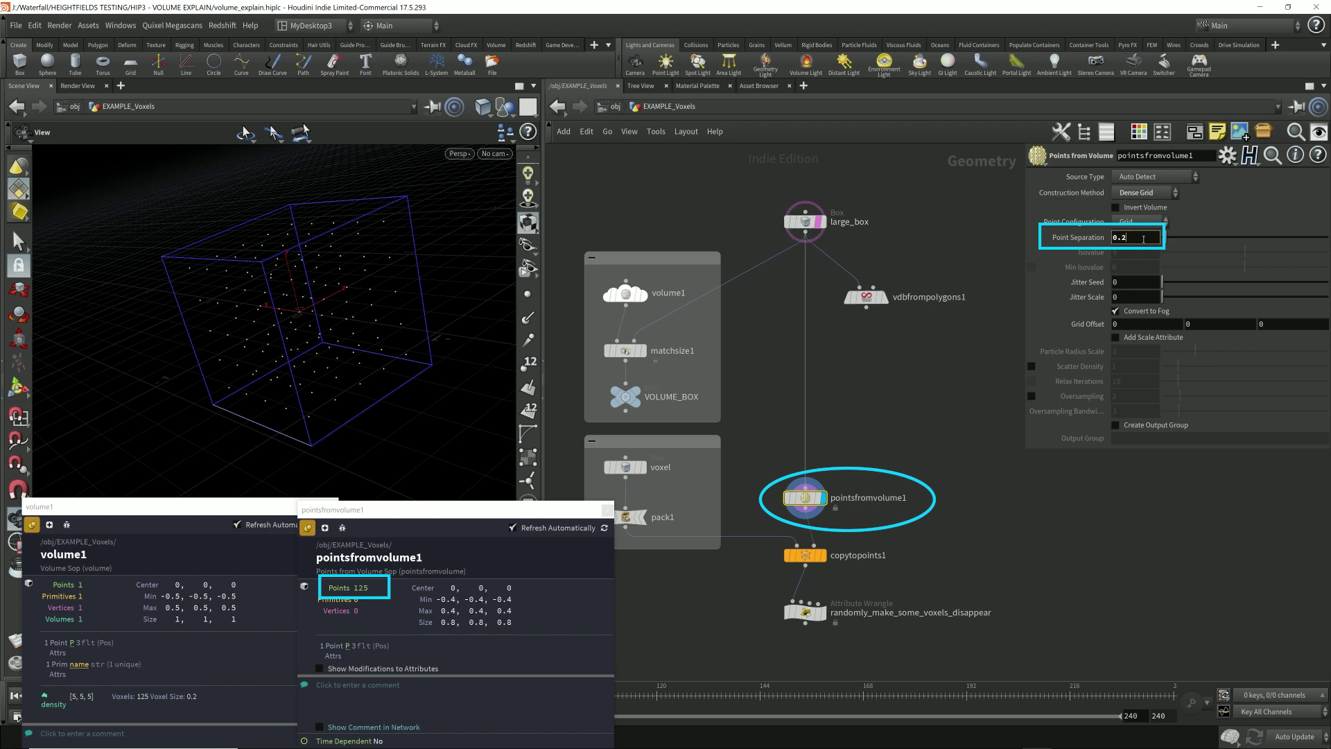
pyautogui.press('BackSpace')
pyautogui.write('1')
pyautogui.press('Return')
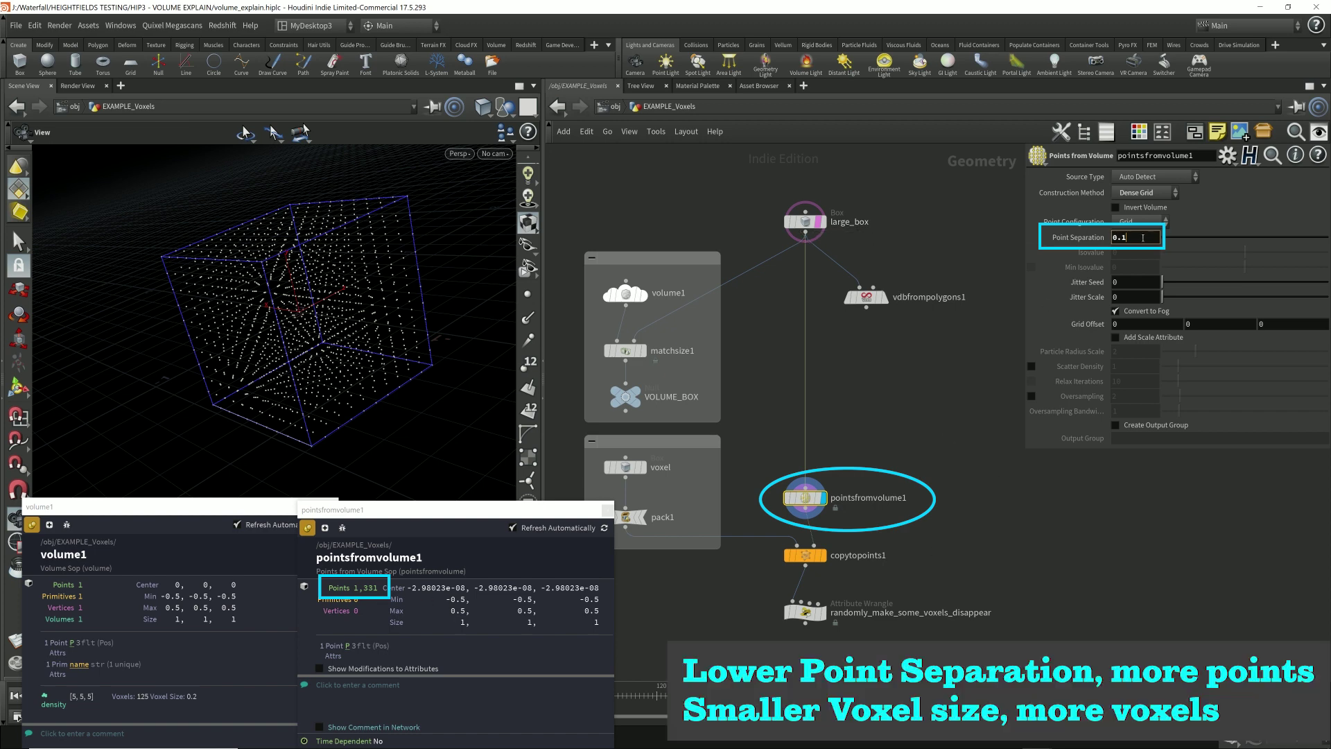
pyautogui.press('Return')
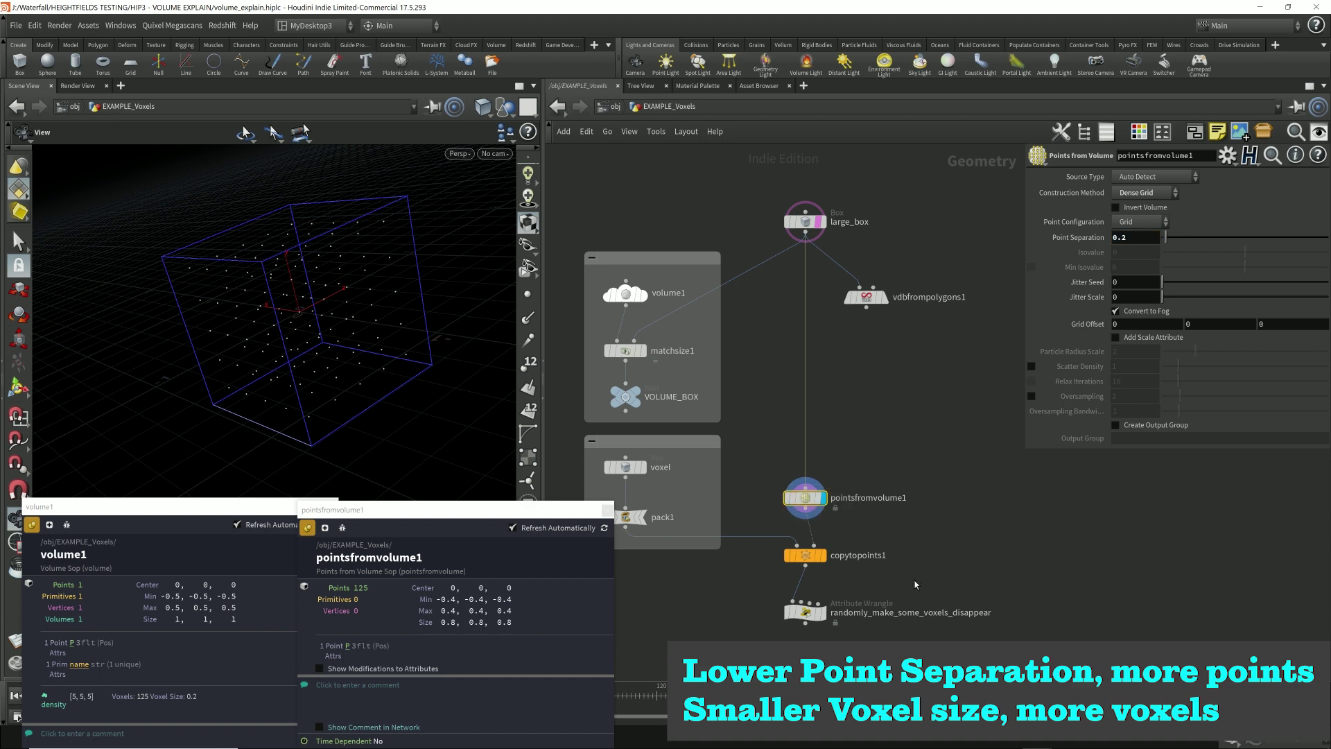
# - Close the floating info windows and display the copytopoints1 voxel cubes
pyautogui.click(336, 511)
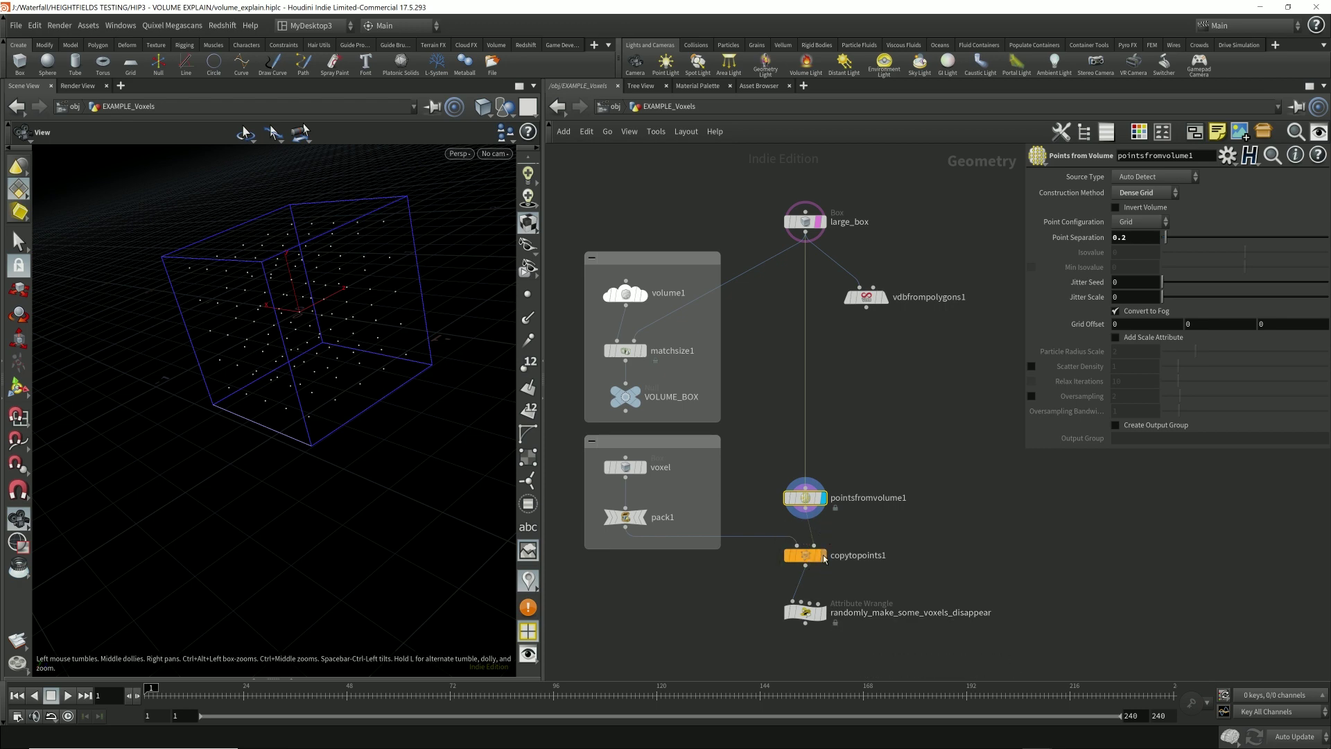
pyautogui.click(823, 556)
pyautogui.moveTo(478, 395); pyautogui.dragTo(409, 388)
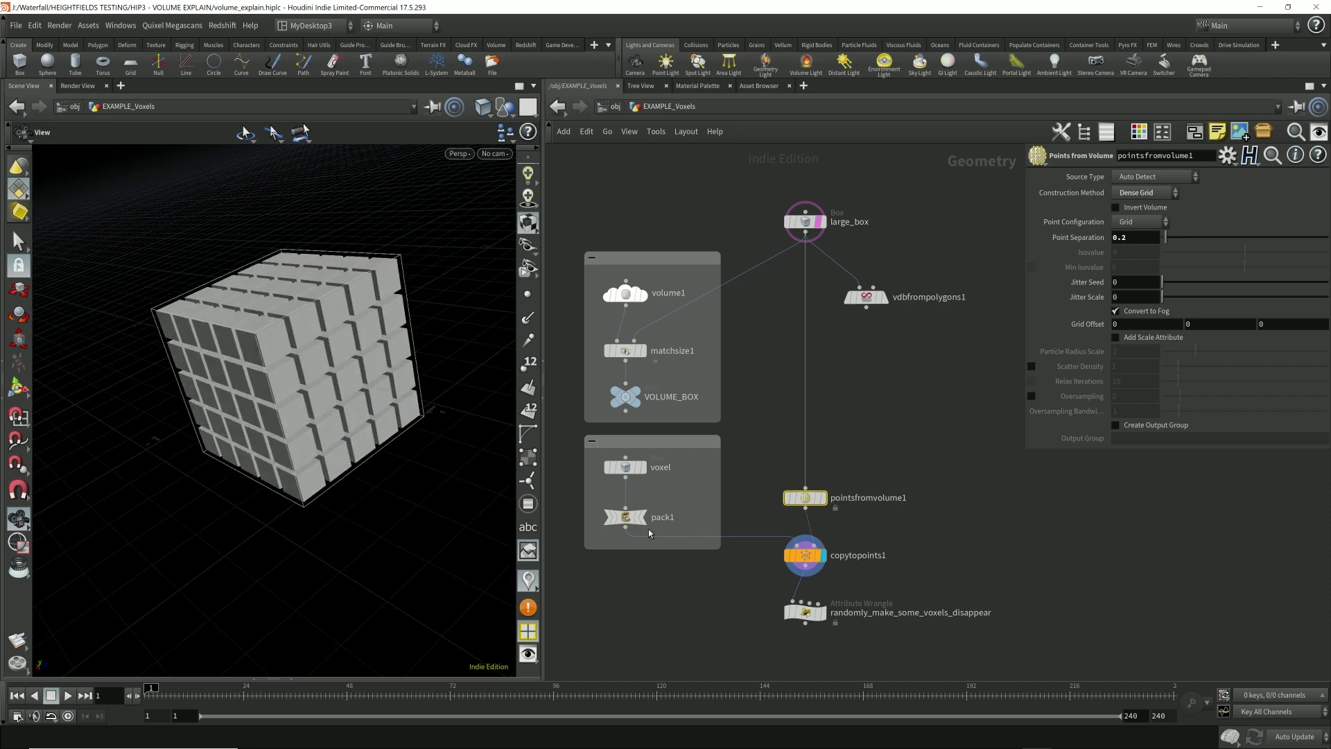
# - Display the VOLUME_BOX fog volume and orbit around it
pyautogui.click(646, 394)
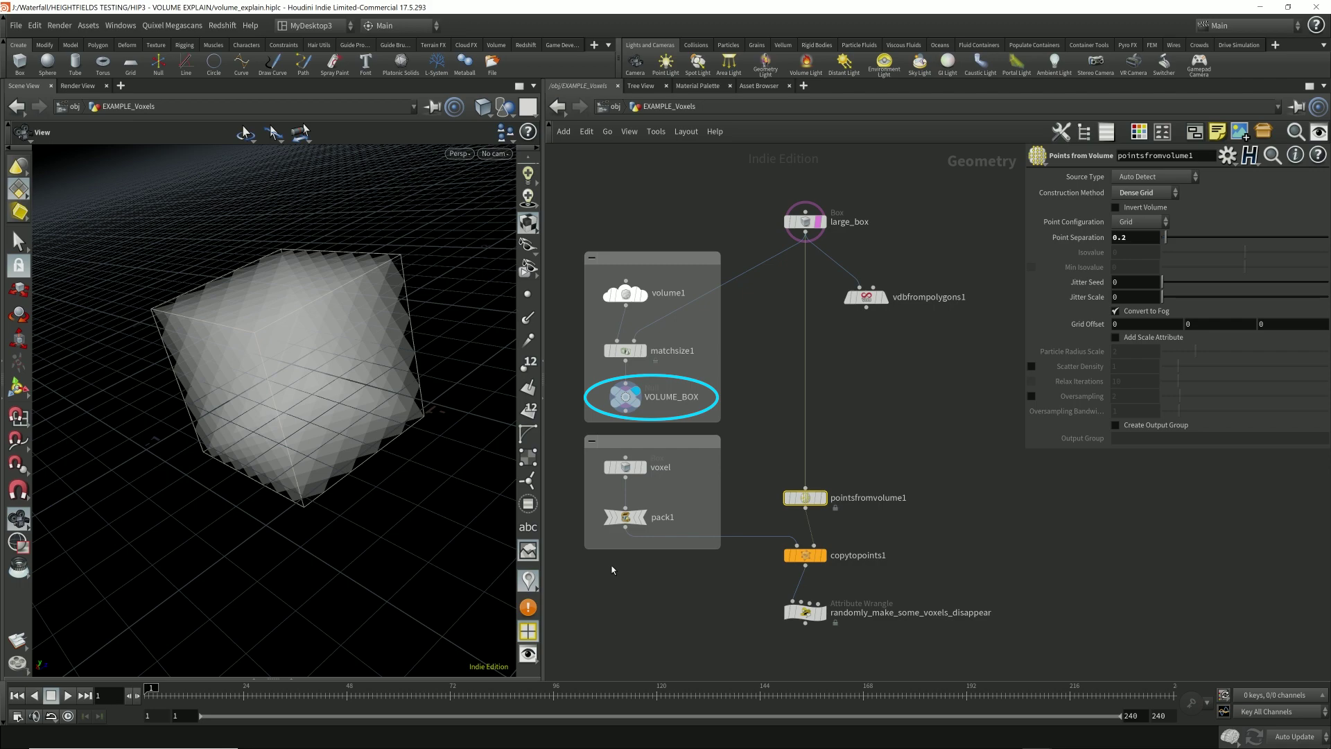
pyautogui.moveTo(387, 341); pyautogui.dragTo(229, 423)
pyautogui.click(824, 556)
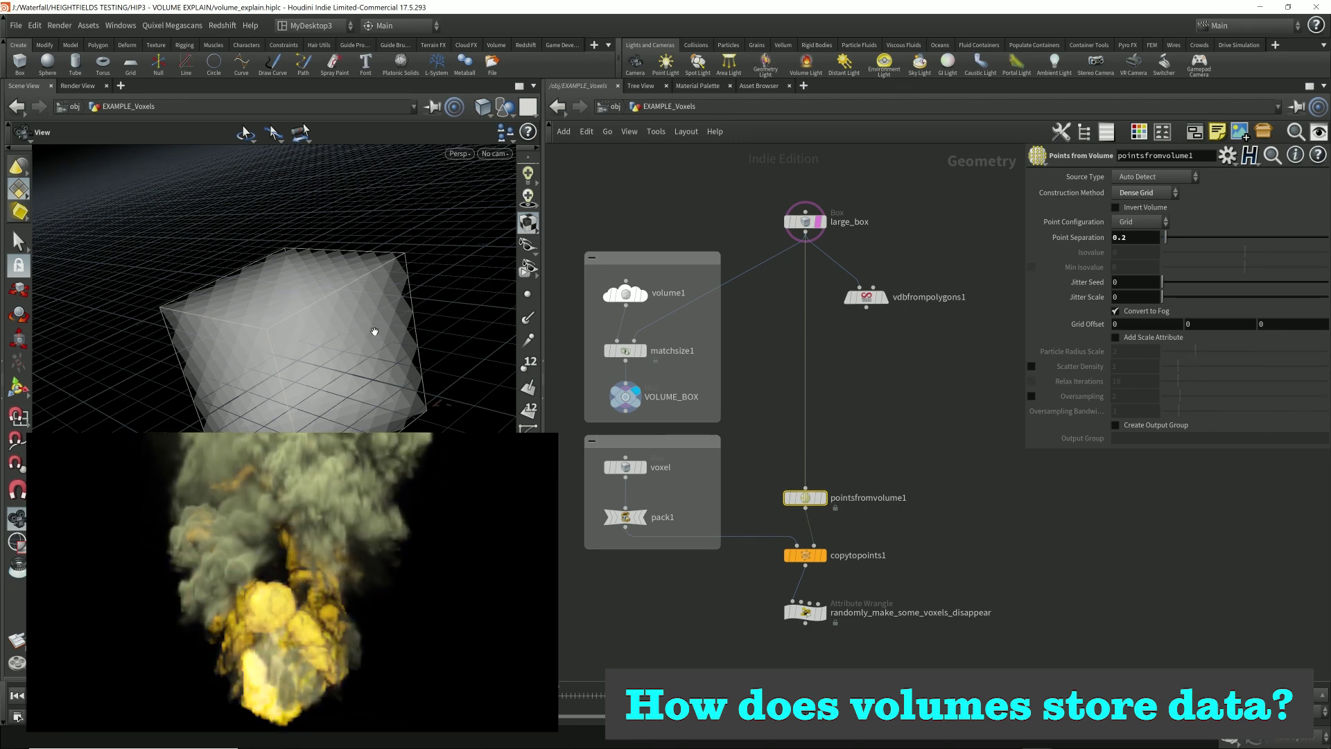
# - Display the randomly_make_some_voxels_disappear wrangle output and view the gappy cube in a maximized viewport
pyautogui.moveTo(829, 622)
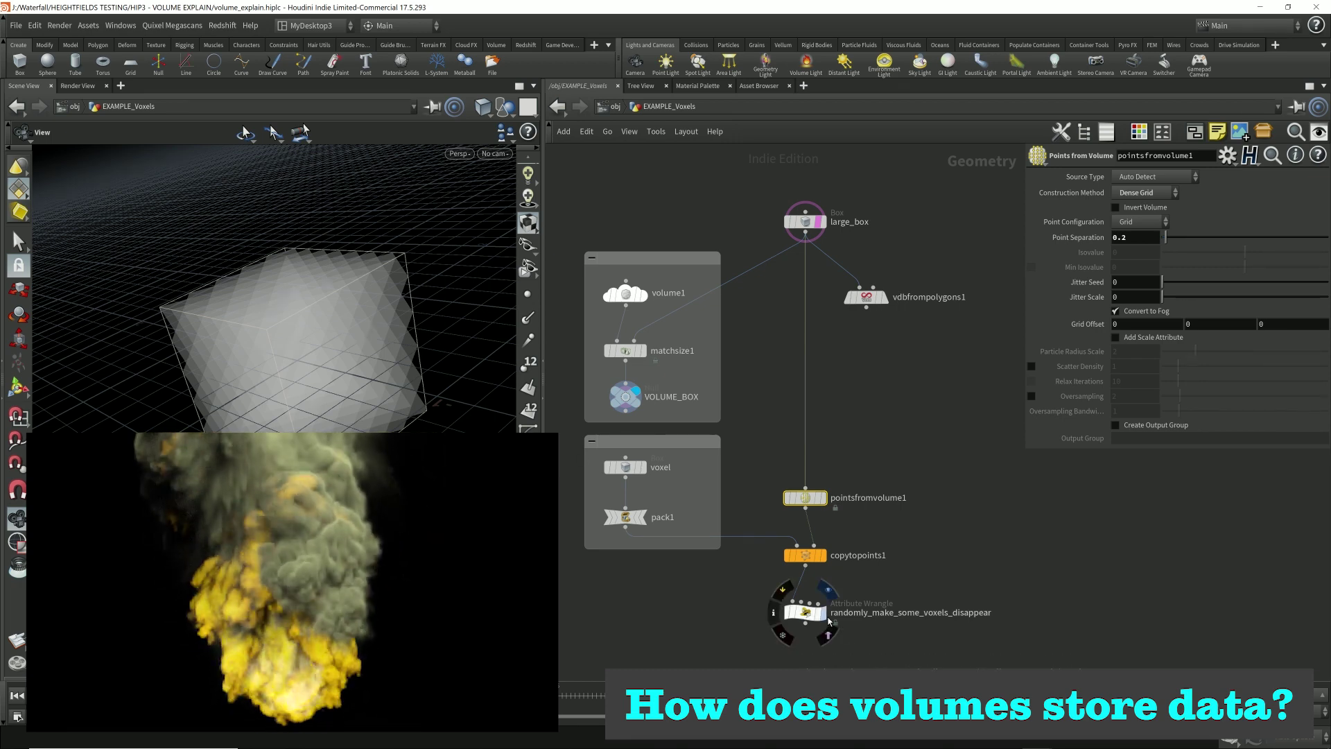
pyautogui.click(825, 617)
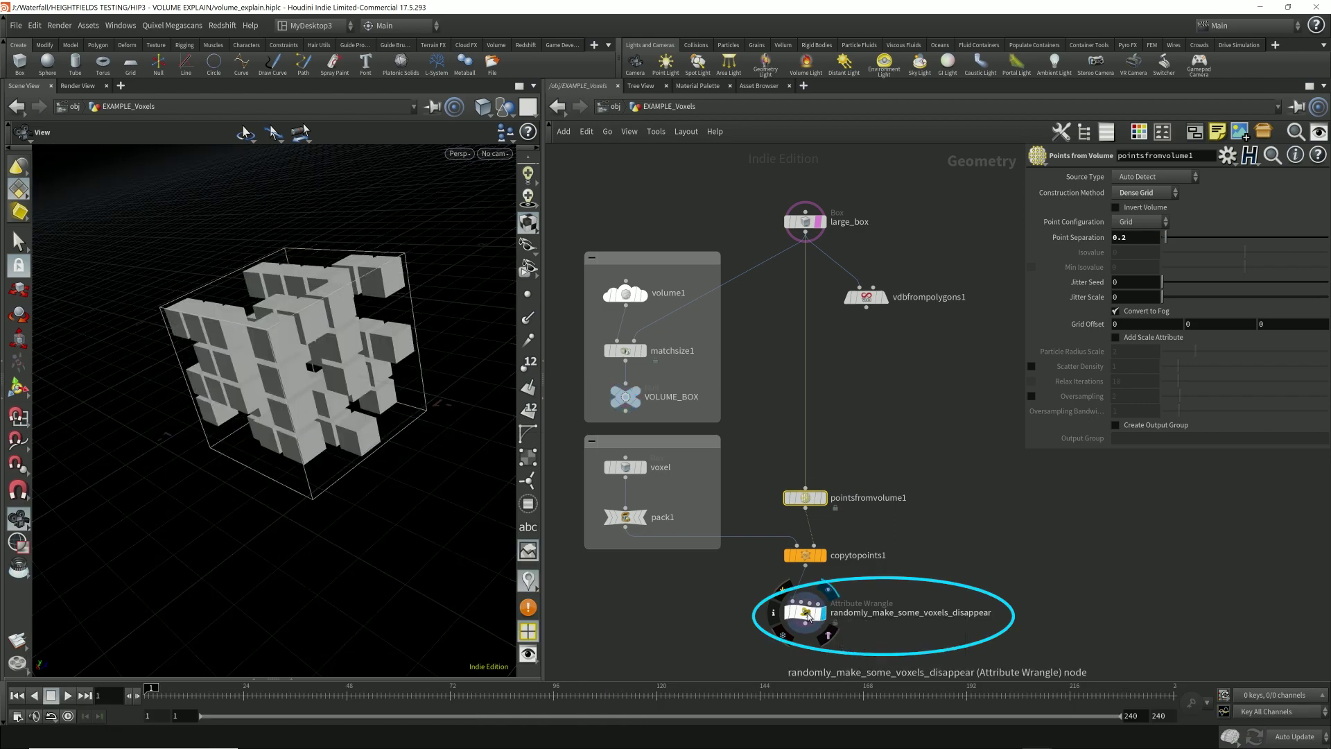
pyautogui.moveTo(298, 361); pyautogui.dragTo(386, 393)
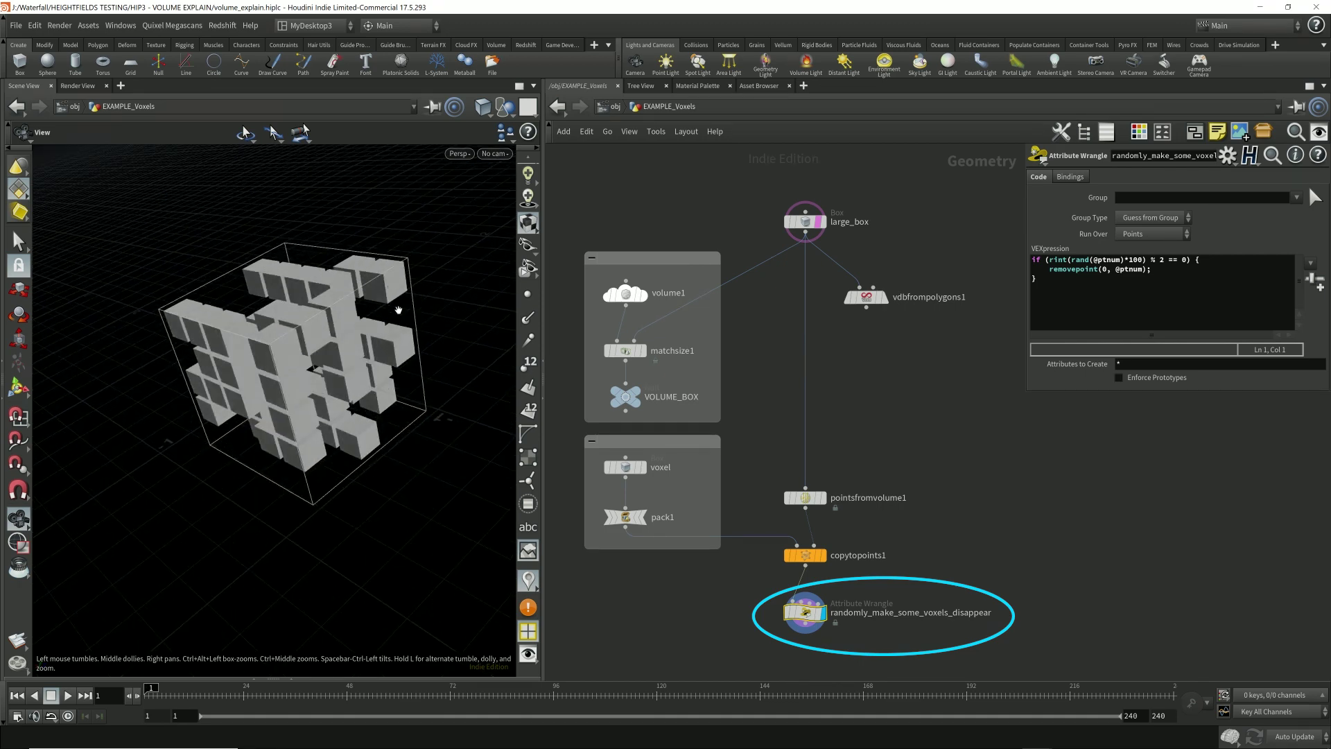
pyautogui.moveTo(385, 317)
pyautogui.mouseDown()
pyautogui.moveTo(371, 321)
pyautogui.moveTo(398, 317)
pyautogui.mouseUp()
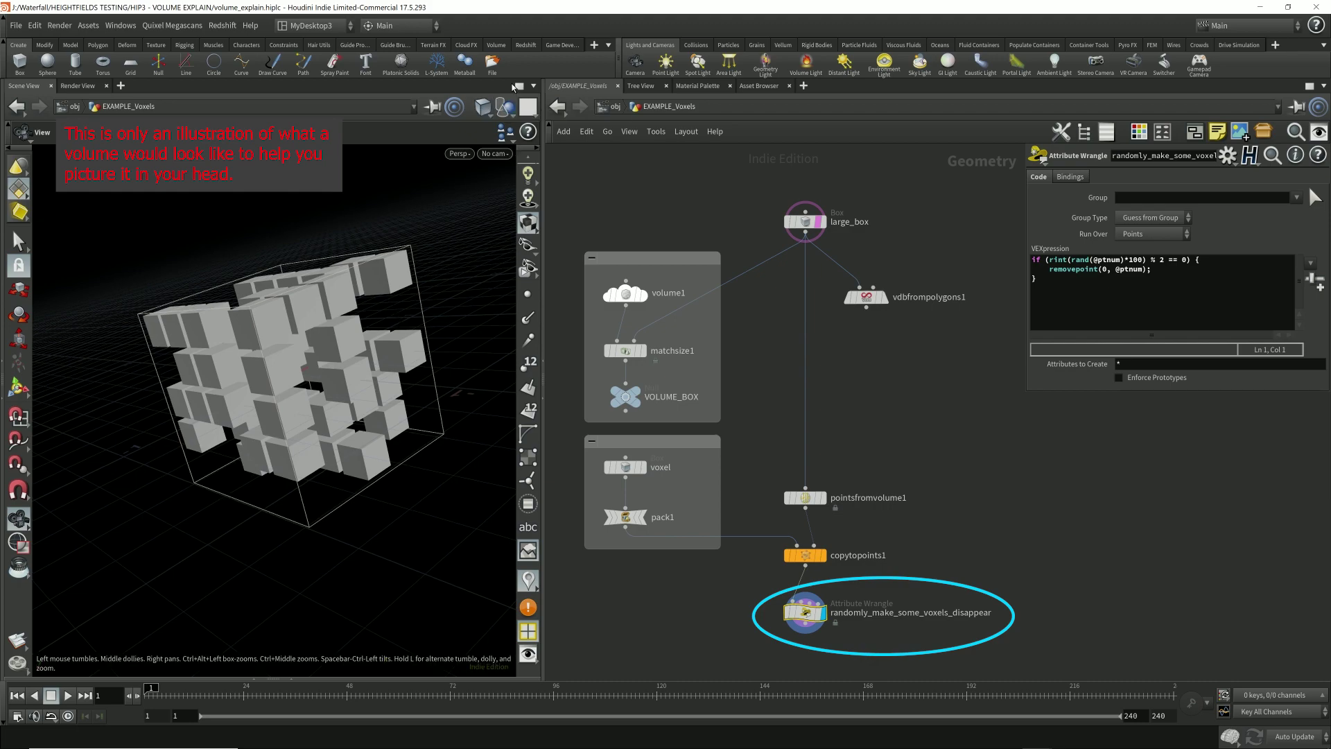
pyautogui.click(518, 85)
pyautogui.moveTo(682, 274); pyautogui.dragTo(682, 352, button='middle')
pyautogui.moveTo(682, 351); pyautogui.dragTo(816, 373)
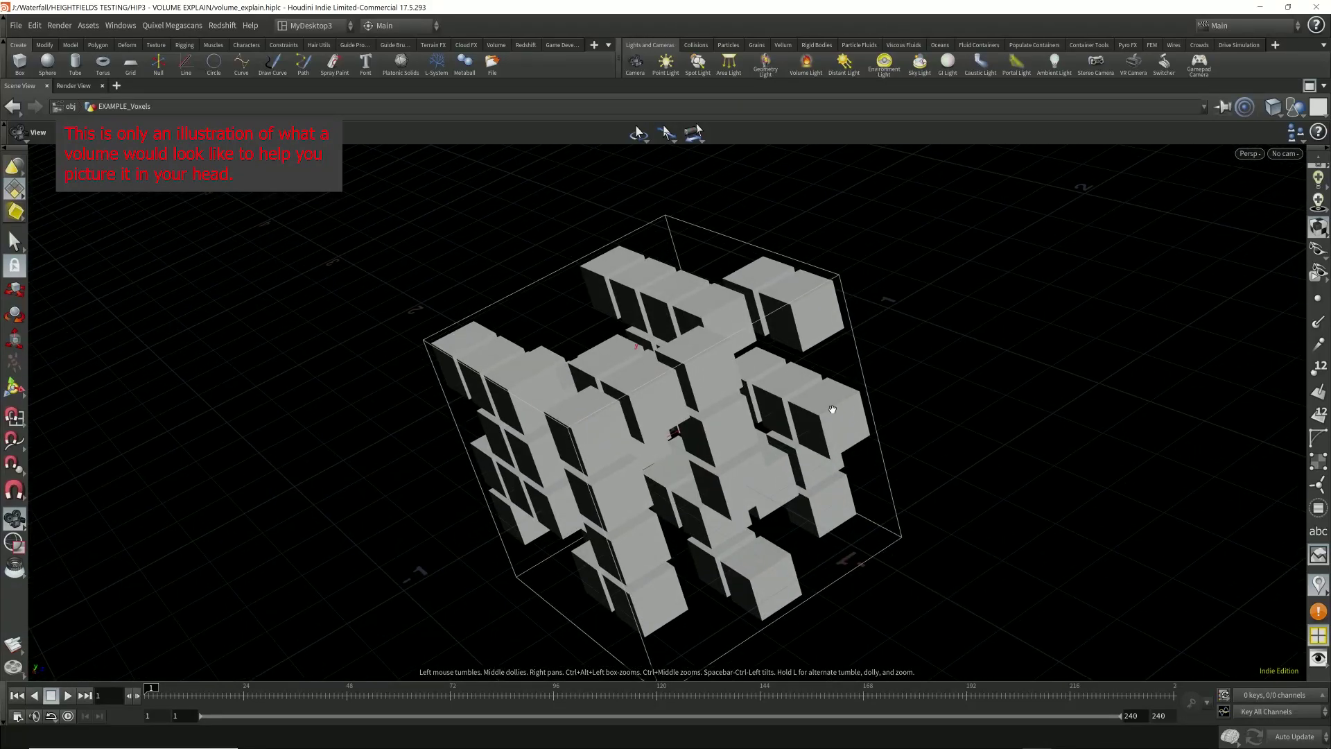
pyautogui.moveTo(709, 400); pyautogui.dragTo(784, 379)
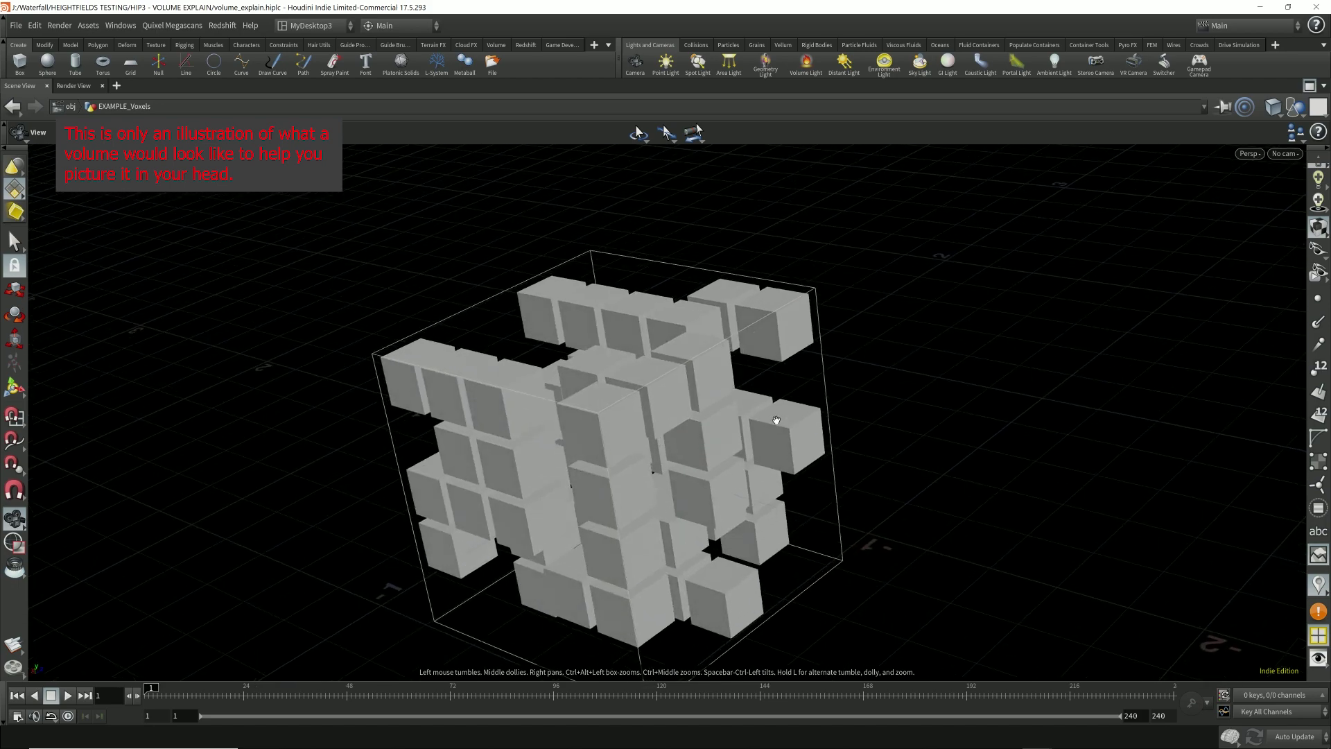
pyautogui.moveTo(524, 434); pyautogui.dragTo(631, 391)
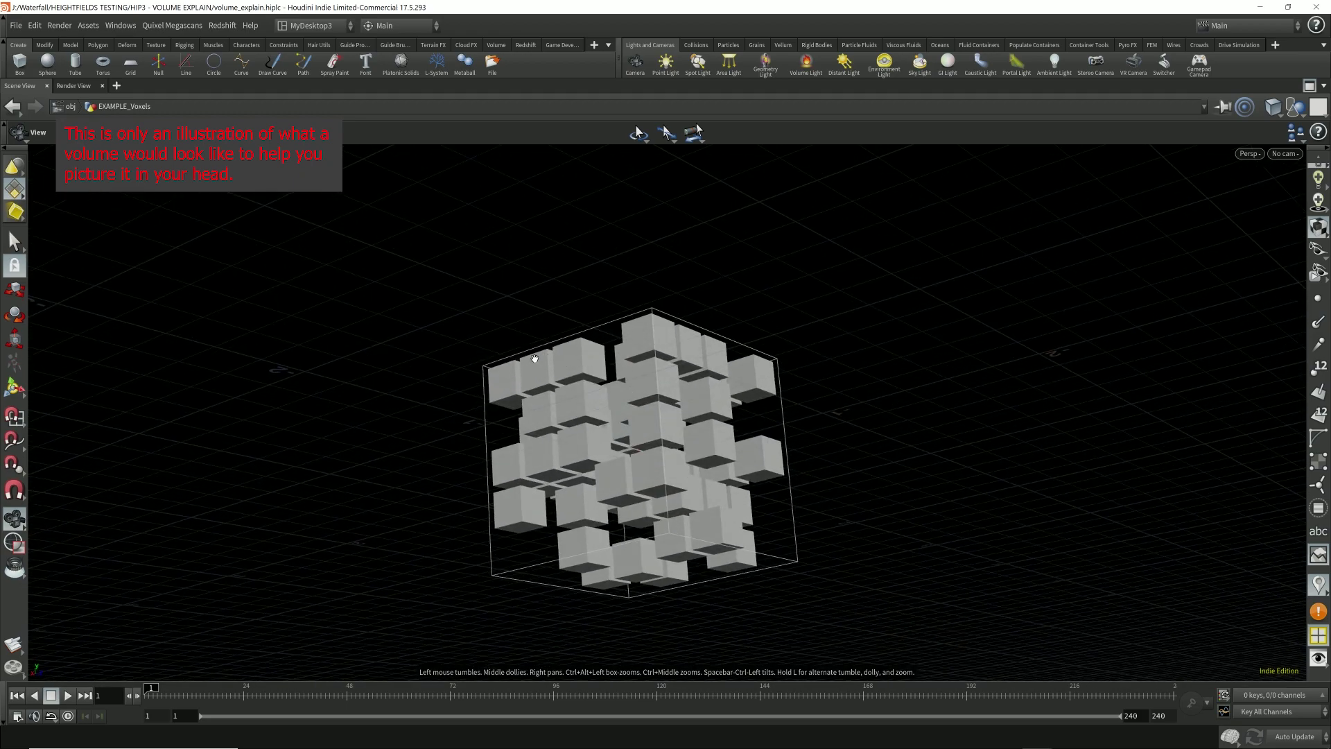
pyautogui.moveTo(765, 507); pyautogui.dragTo(740, 405)
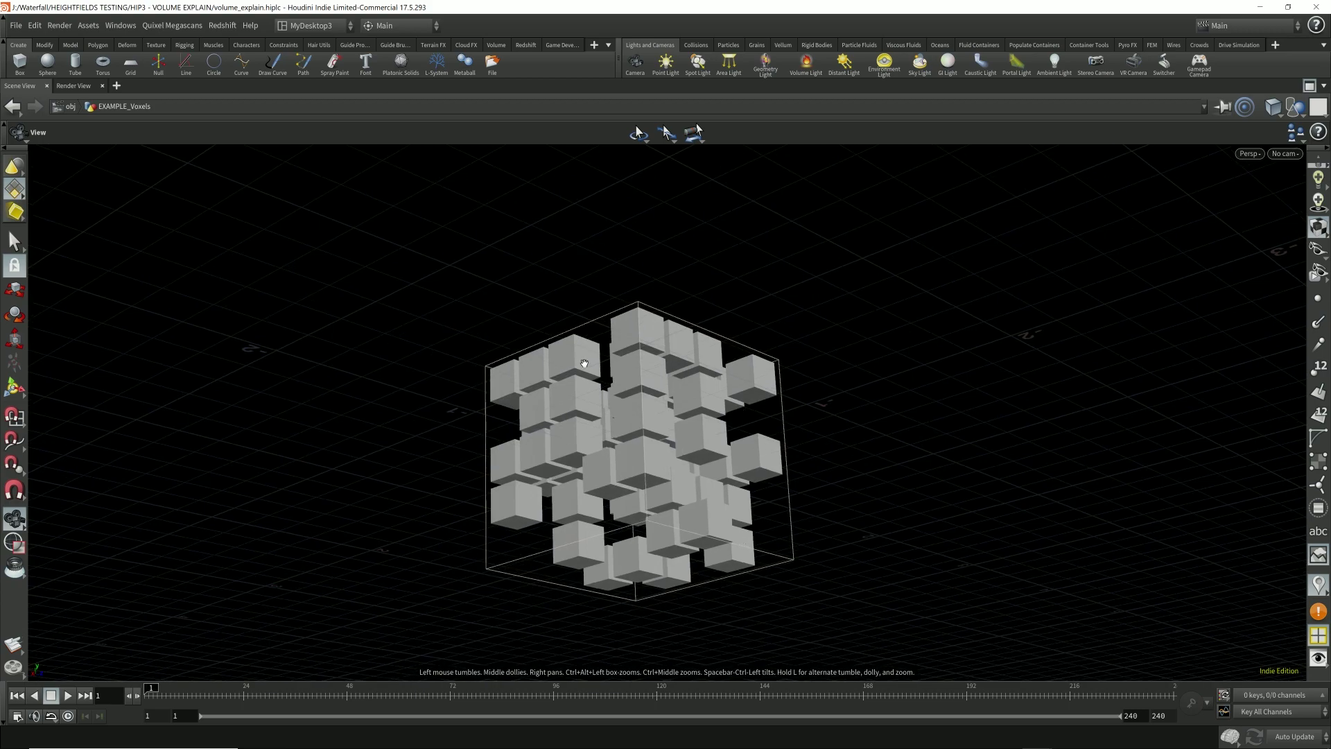
pyautogui.moveTo(598, 375); pyautogui.dragTo(707, 536)
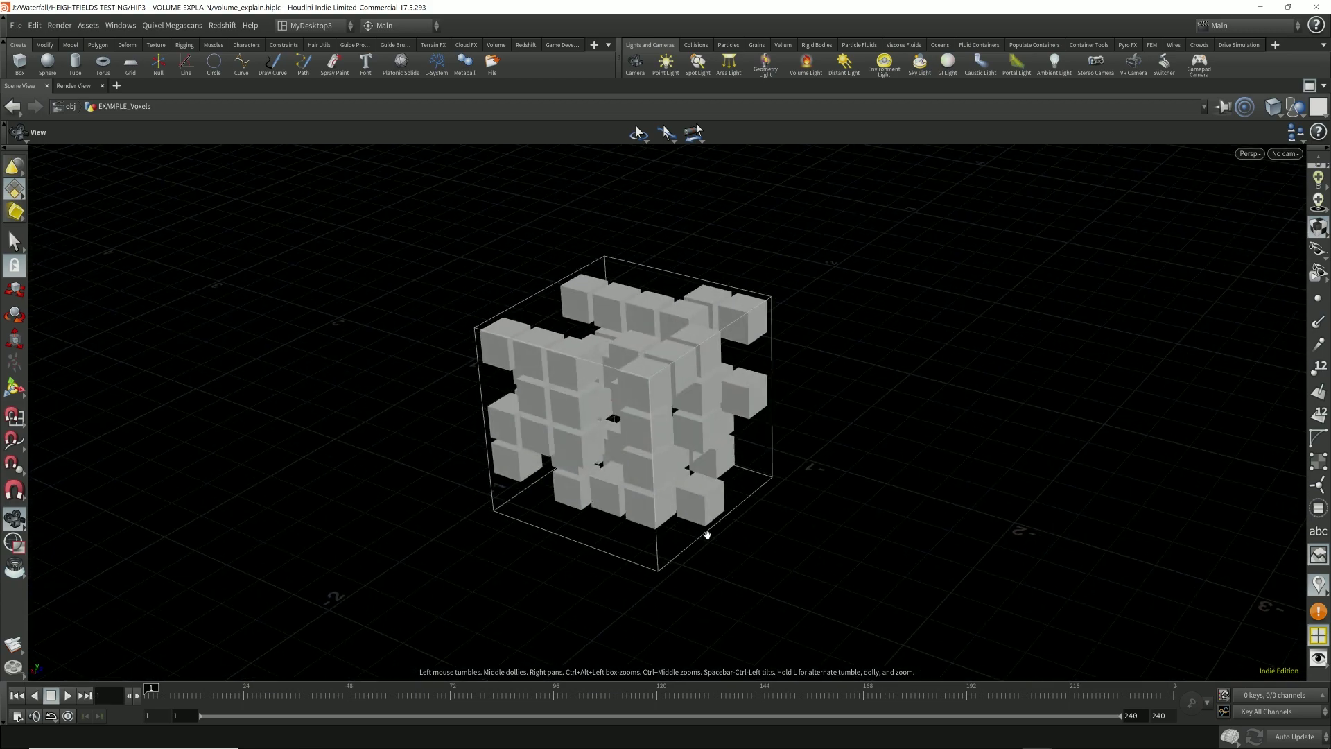
pyautogui.click(579, 308)
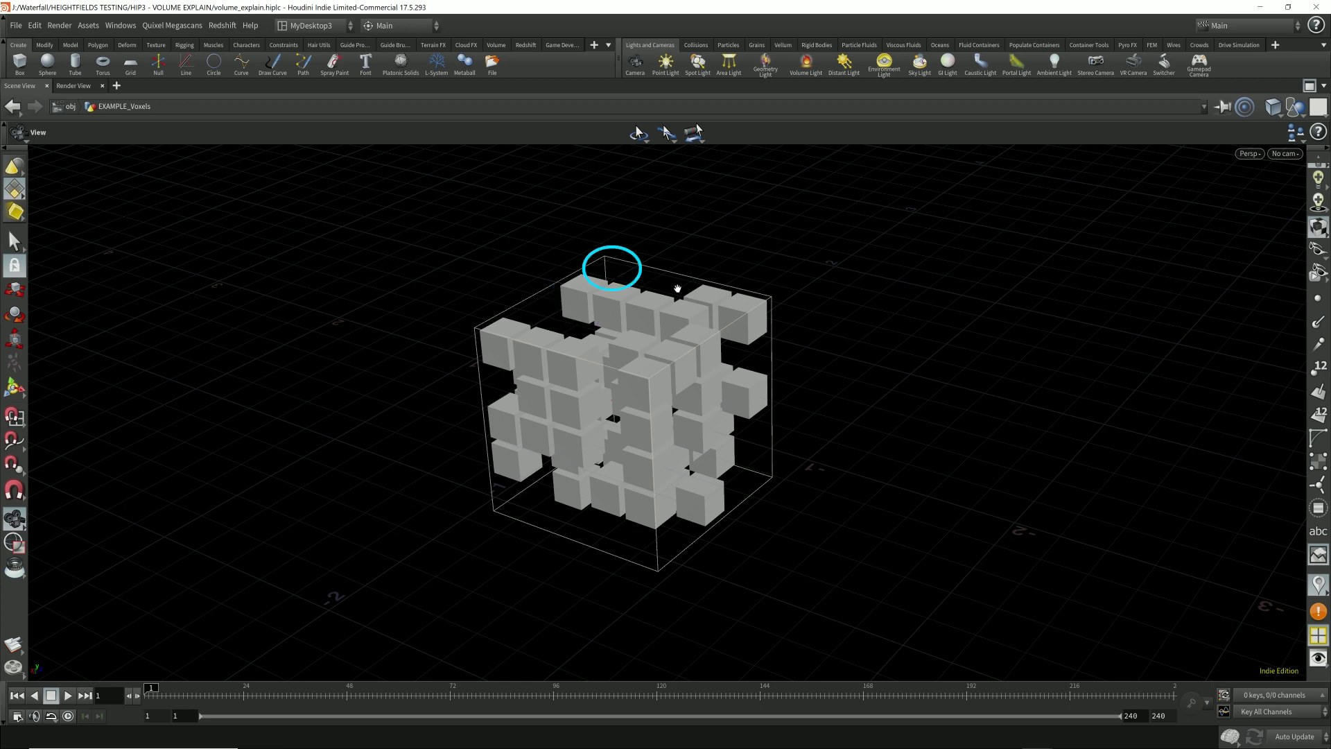
# - Template copytopoints1 as a wireframe voxel grid and orbit around it in a maximized view
pyautogui.click(1309, 86)
pyautogui.moveTo(818, 509)
pyautogui.click(822, 554)
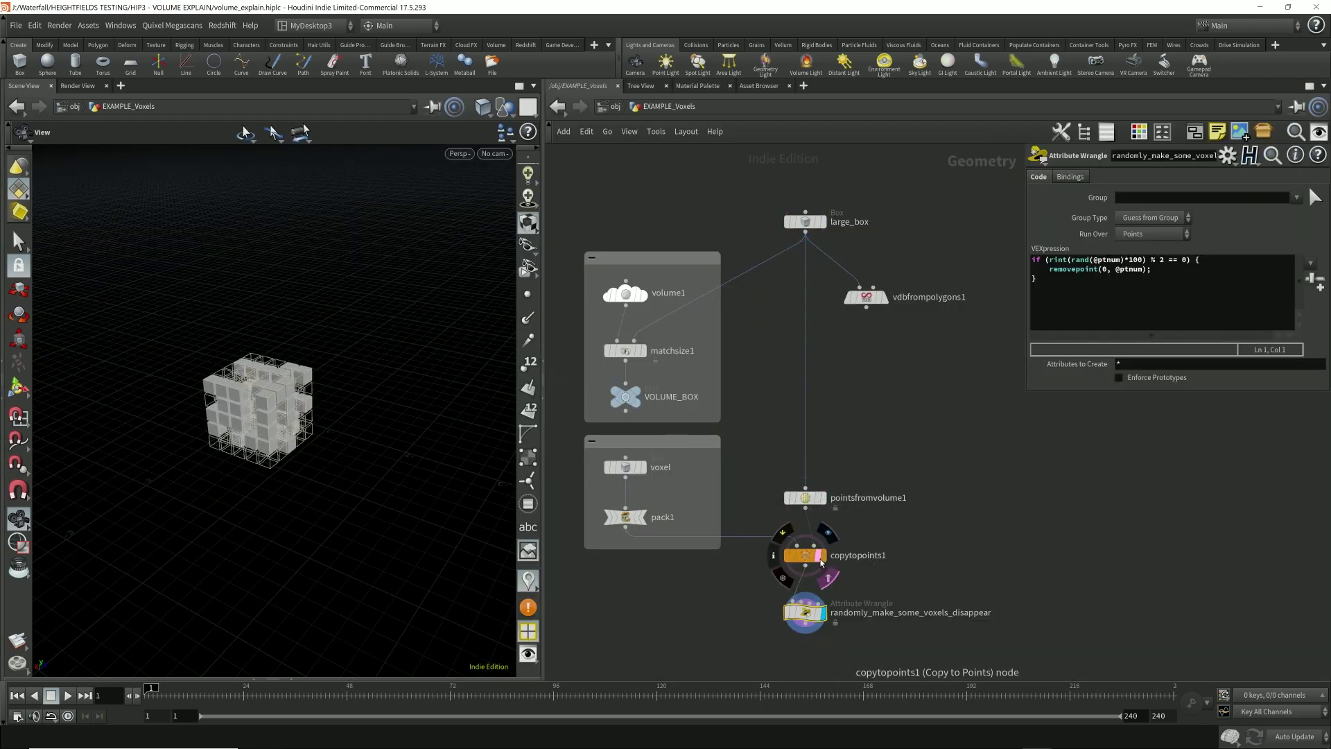
pyautogui.click(519, 86)
pyautogui.moveTo(563, 403); pyautogui.dragTo(554, 539)
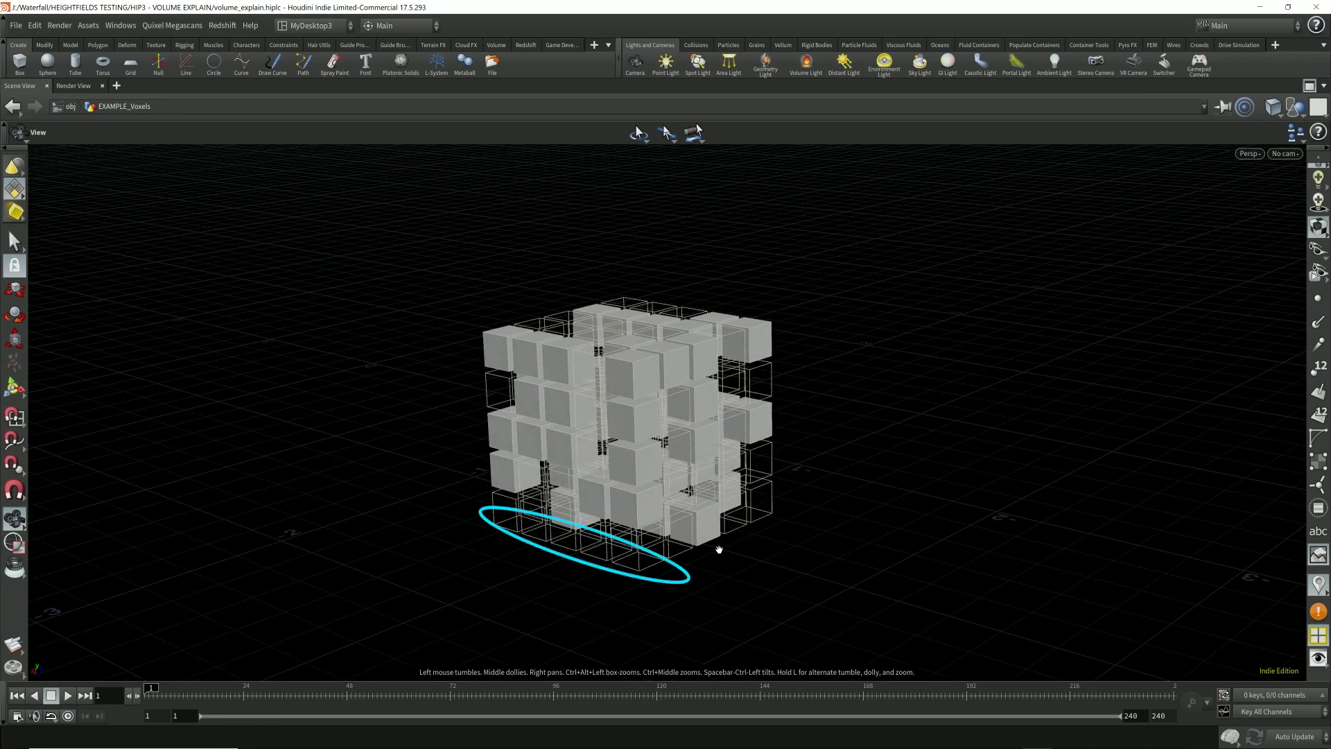
pyautogui.moveTo(720, 538); pyautogui.dragTo(680, 594)
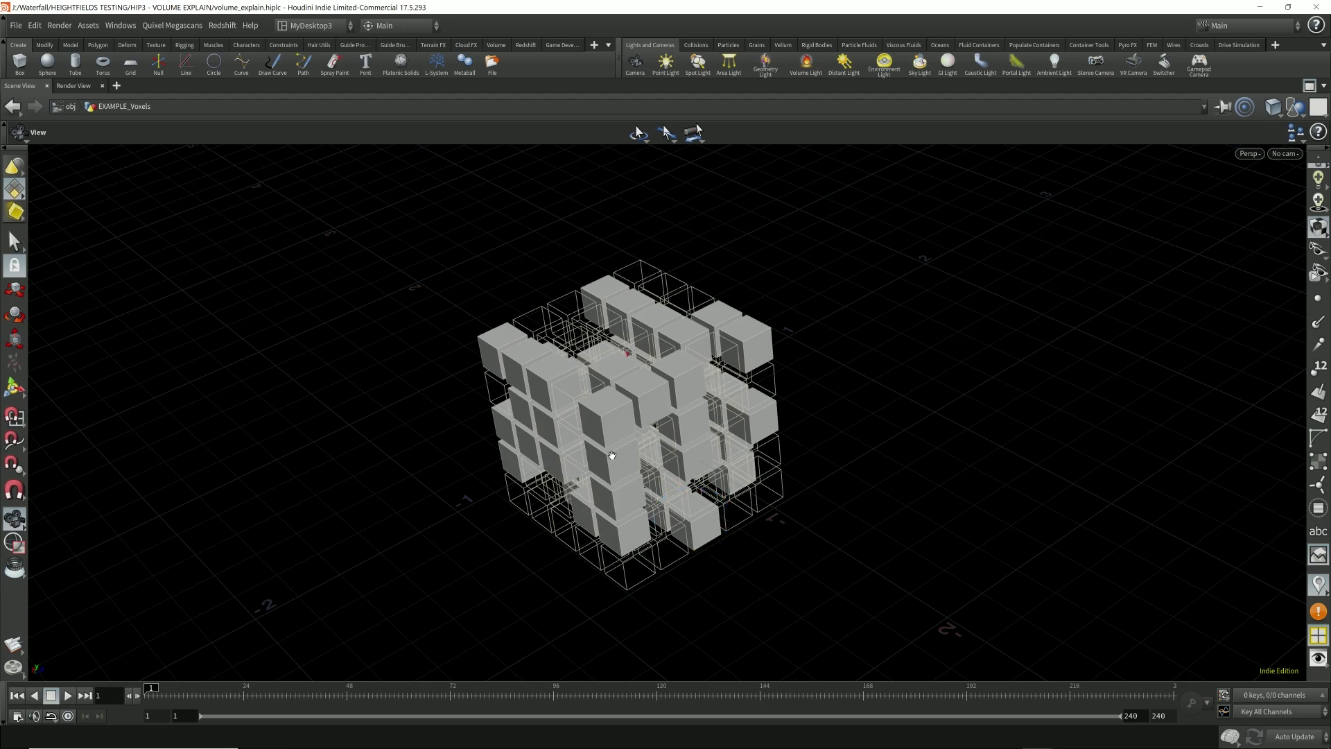
pyautogui.moveTo(712, 379); pyautogui.dragTo(857, 511)
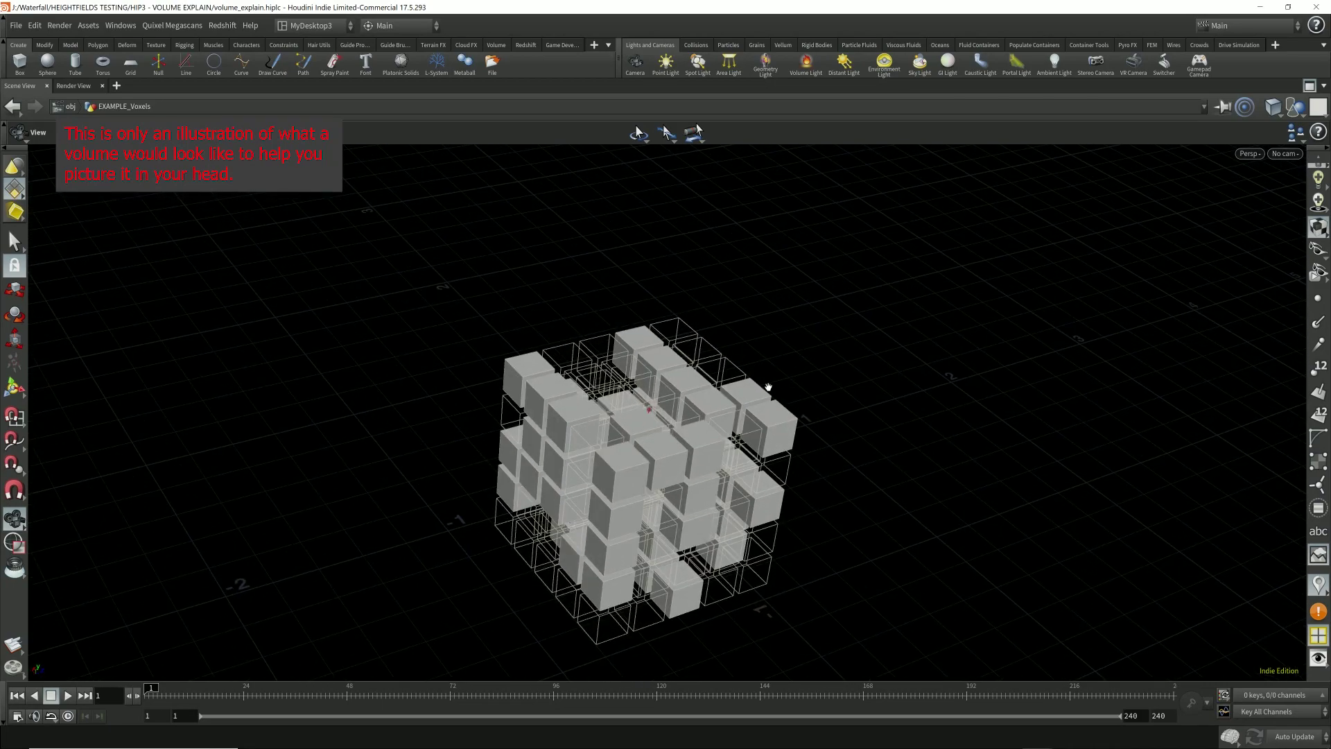
pyautogui.moveTo(767, 387); pyautogui.dragTo(780, 367)
# - Wrap the five voxel-illustration nodes, including voxel and pack1, in one enlarged network box
pyautogui.click(1309, 85)
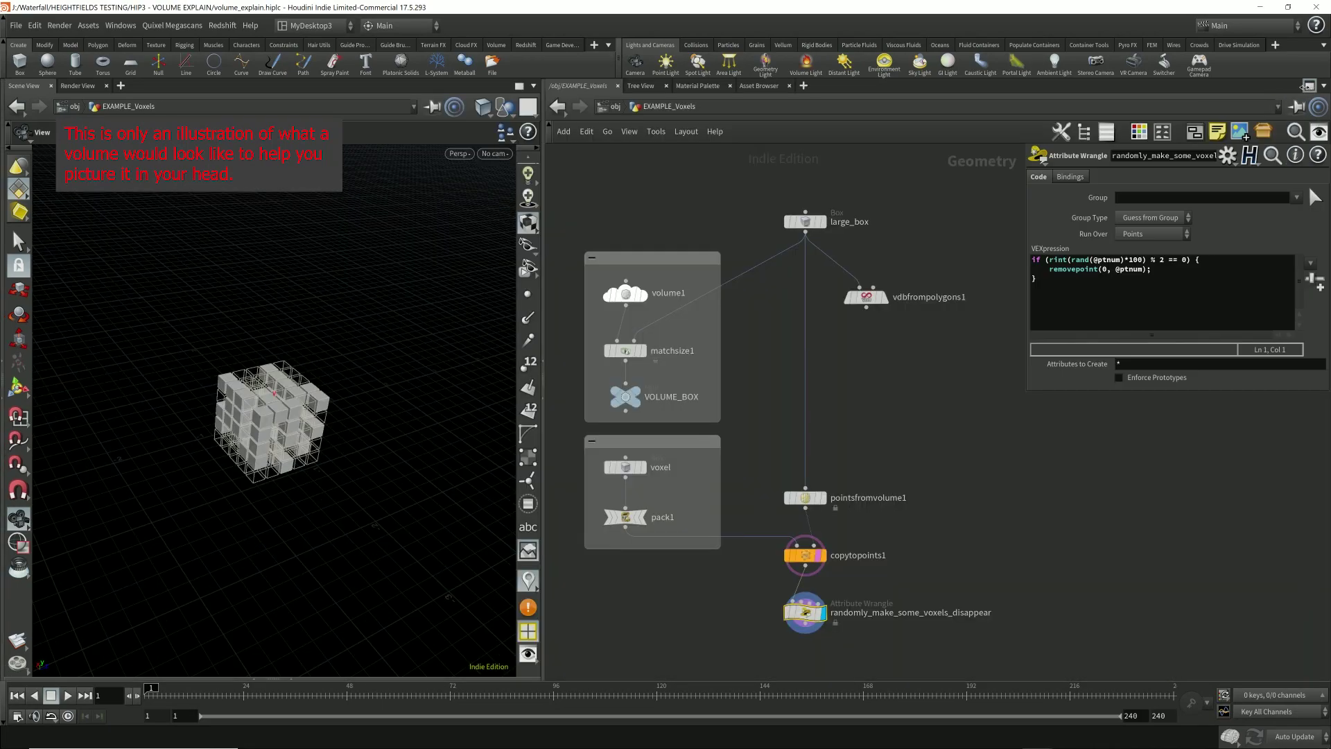
pyautogui.moveTo(313, 399); pyautogui.dragTo(360, 444)
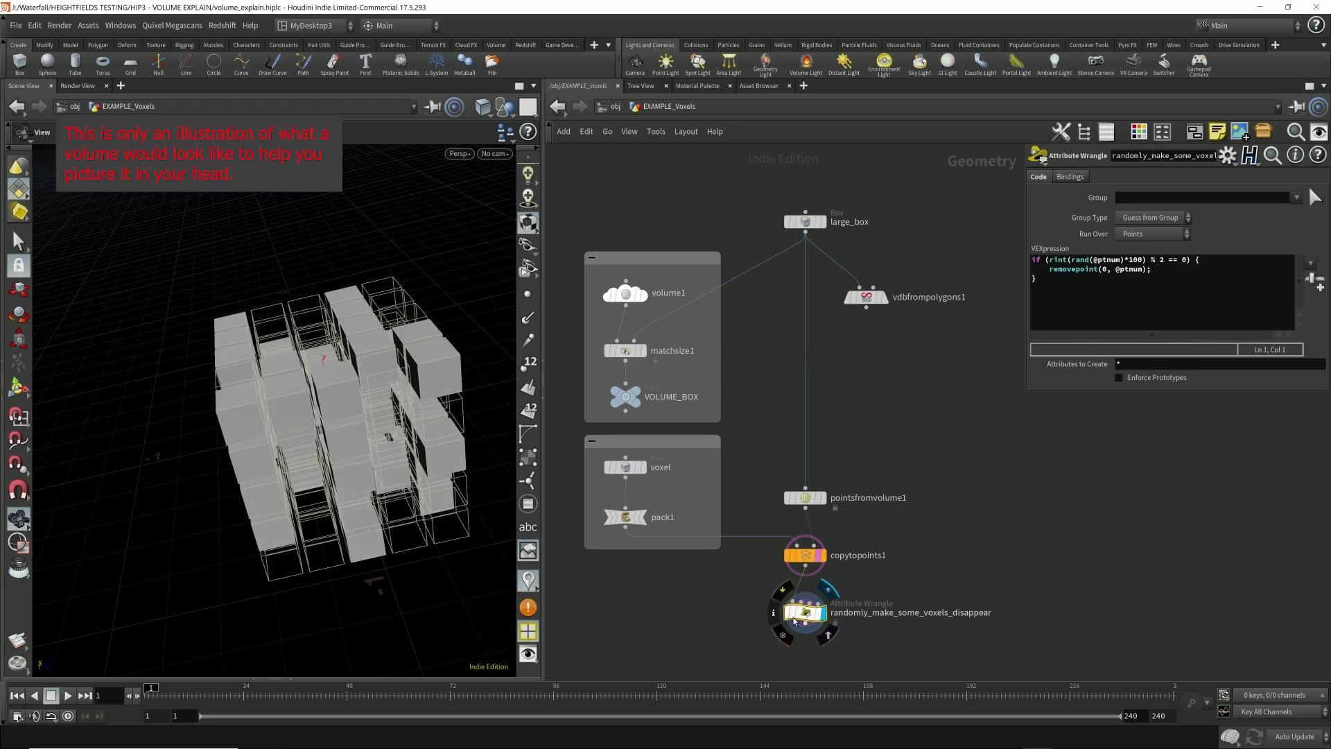
pyautogui.moveTo(769, 648); pyautogui.dragTo(992, 484)
pyautogui.moveTo(576, 548)
pyautogui.keyDown('shift'); pyautogui.mouseDown()
pyautogui.moveTo(855, 521)
pyautogui.moveTo(901, 437)
pyautogui.mouseUp(); pyautogui.keyUp('shift')
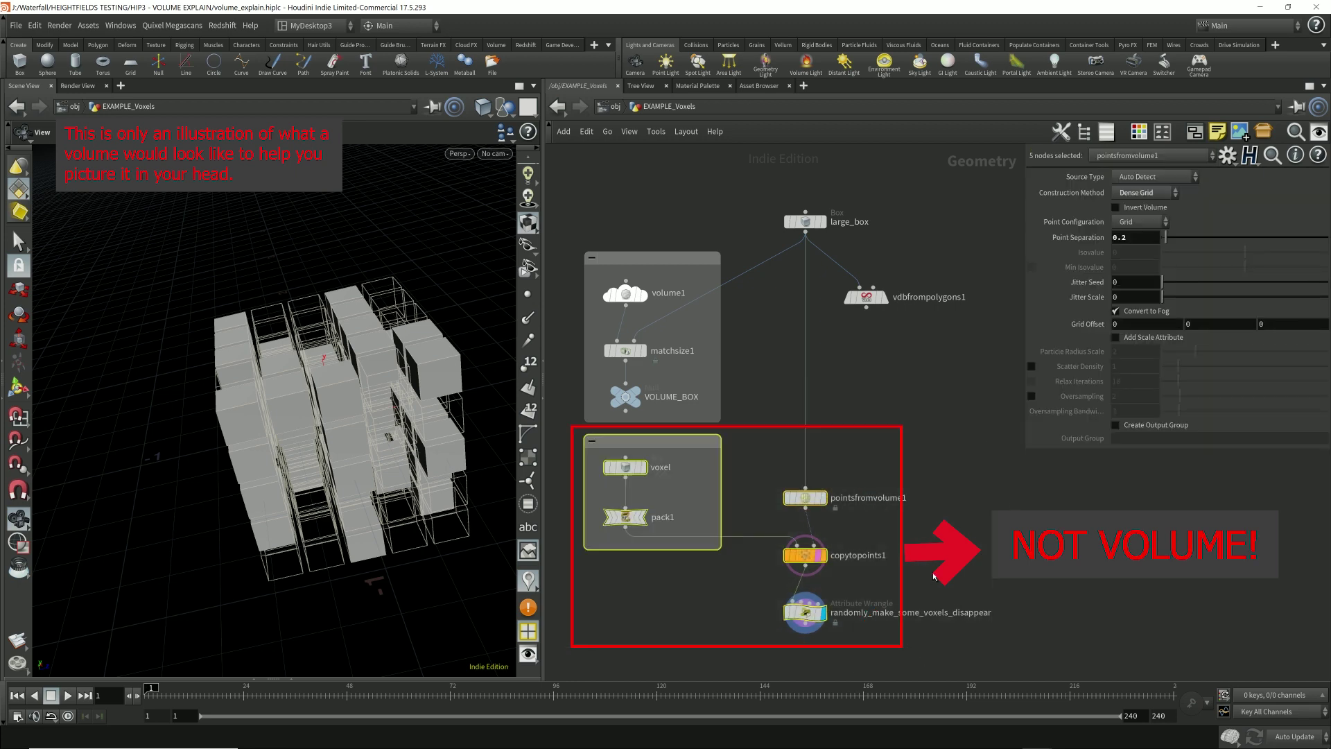
pyautogui.hotkey('shift', 'o')
pyautogui.moveTo(843, 631); pyautogui.dragTo(1040, 650)
# - Title the box 'THIS IS A POLYGON! NOT A VOLUME! (THIS IS ONLY USED FOR ILLUSTRATION PURPOSE)' and save
pyautogui.doubleClick(707, 450)
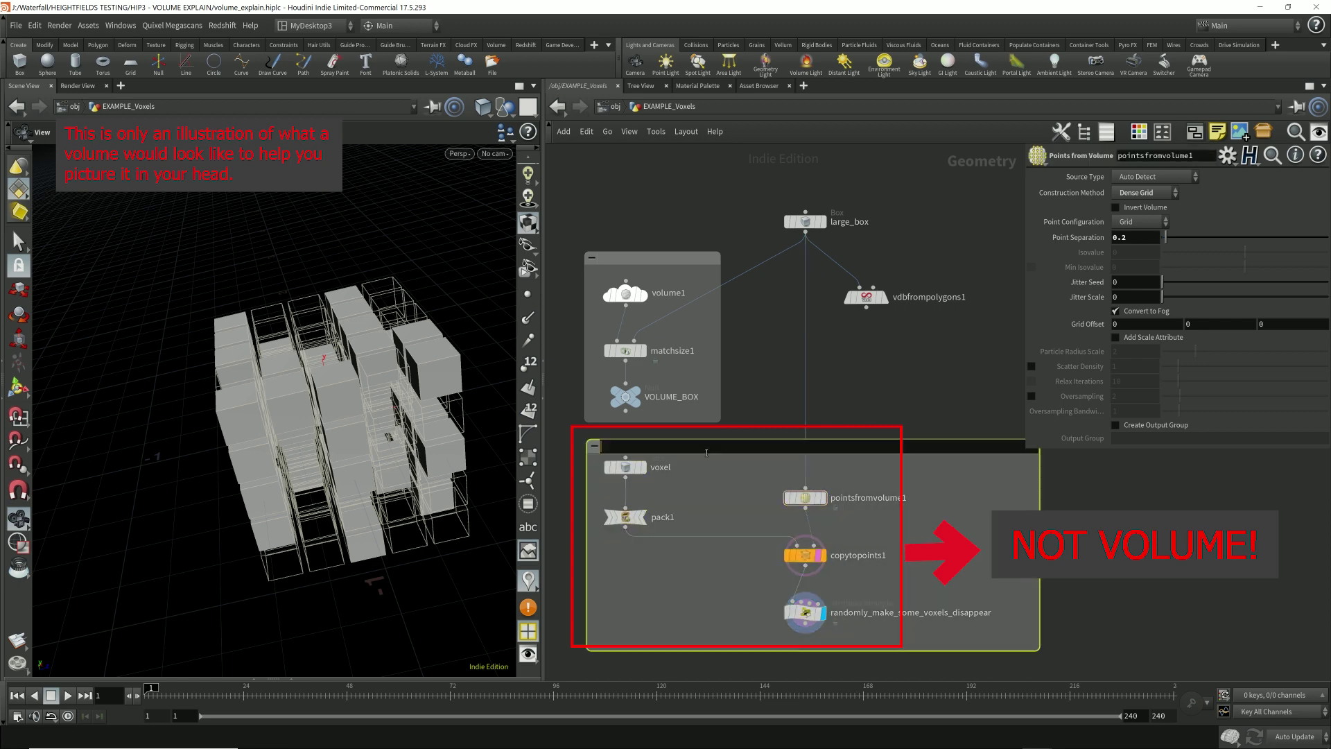
pyautogui.write('THIS IS A POLYGON!  NOT A VOLUME!  (THIS IS ONLY USED FOR')
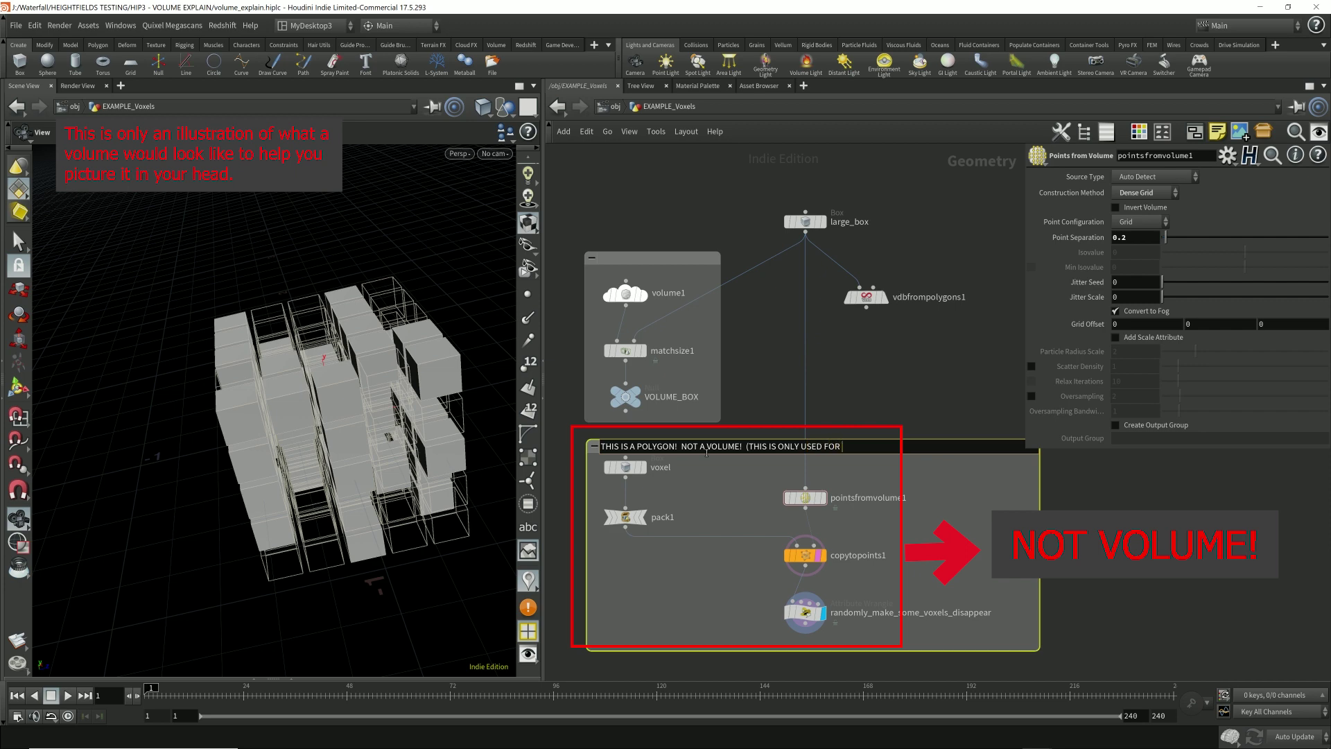
pyautogui.write(' ILLUSTRATION PURPOSES')
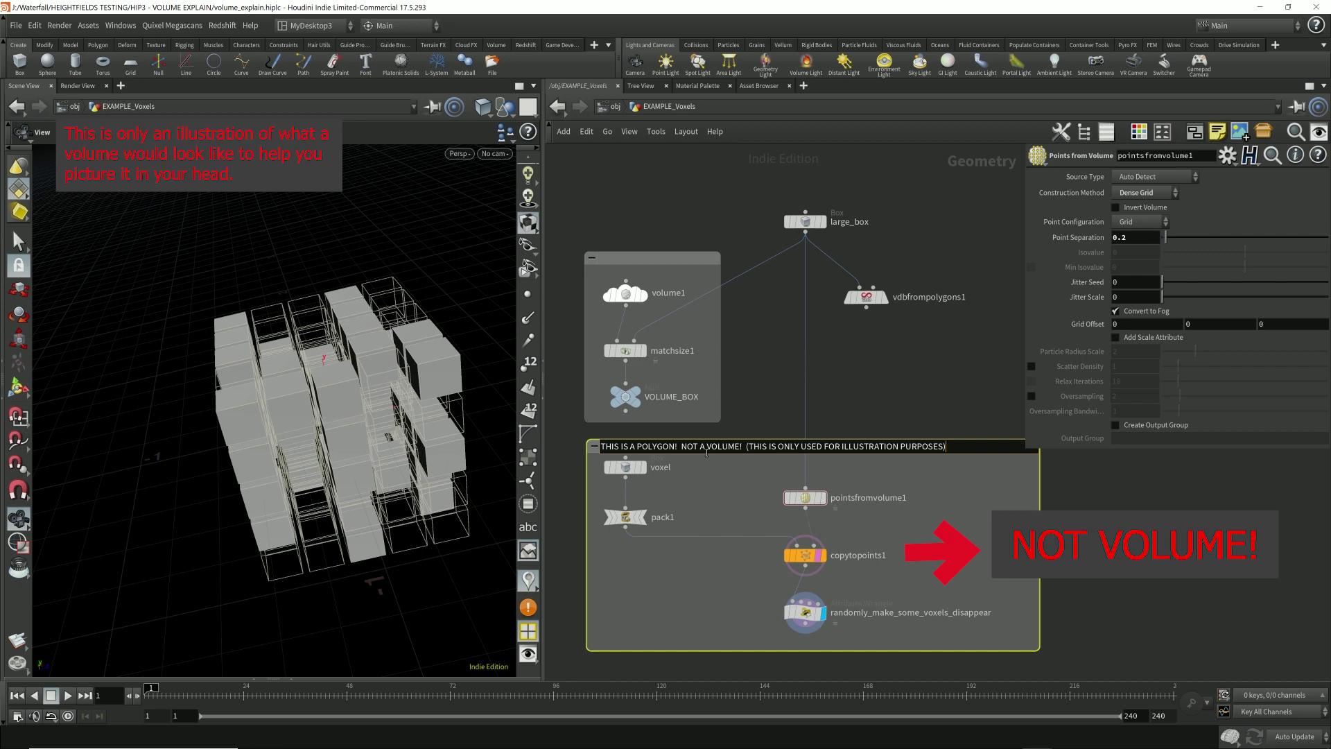
pyautogui.click(927, 397)
pyautogui.hotkey('ctrl', 's')
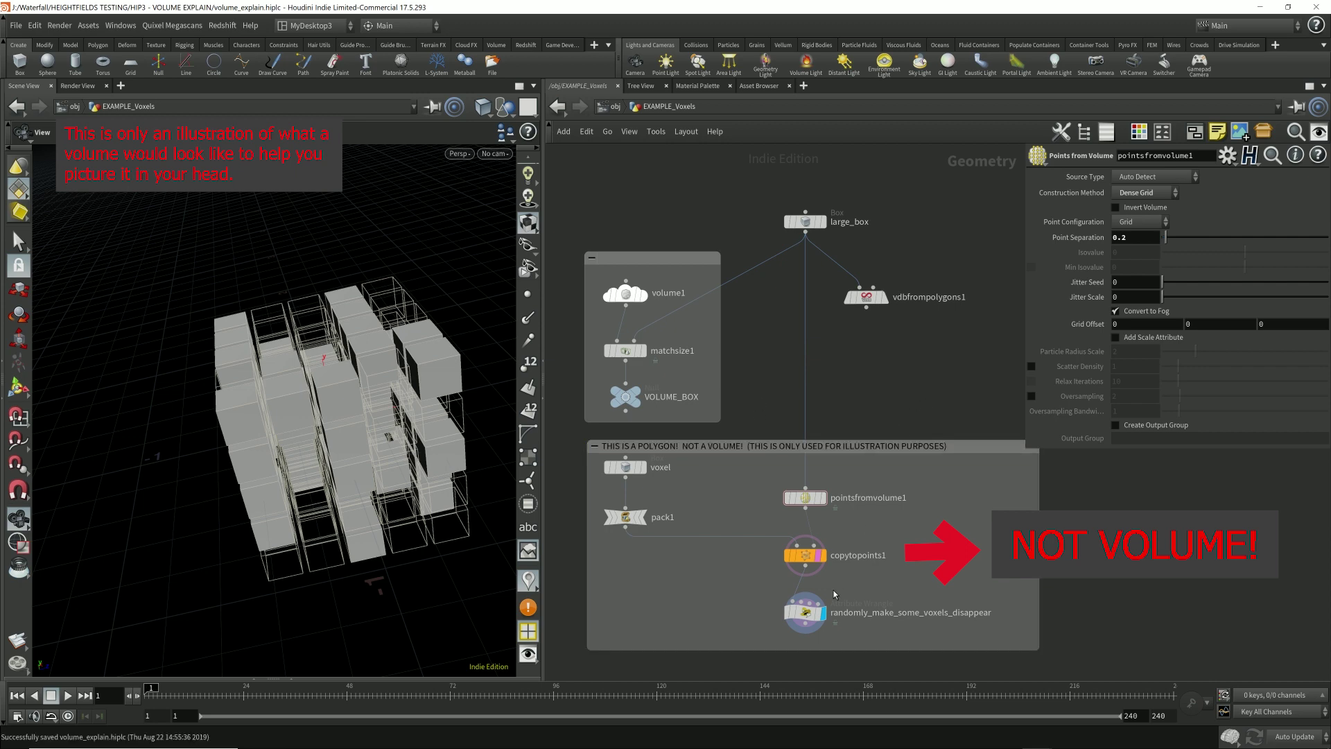
pyautogui.moveTo(426, 492); pyautogui.dragTo(317, 405)
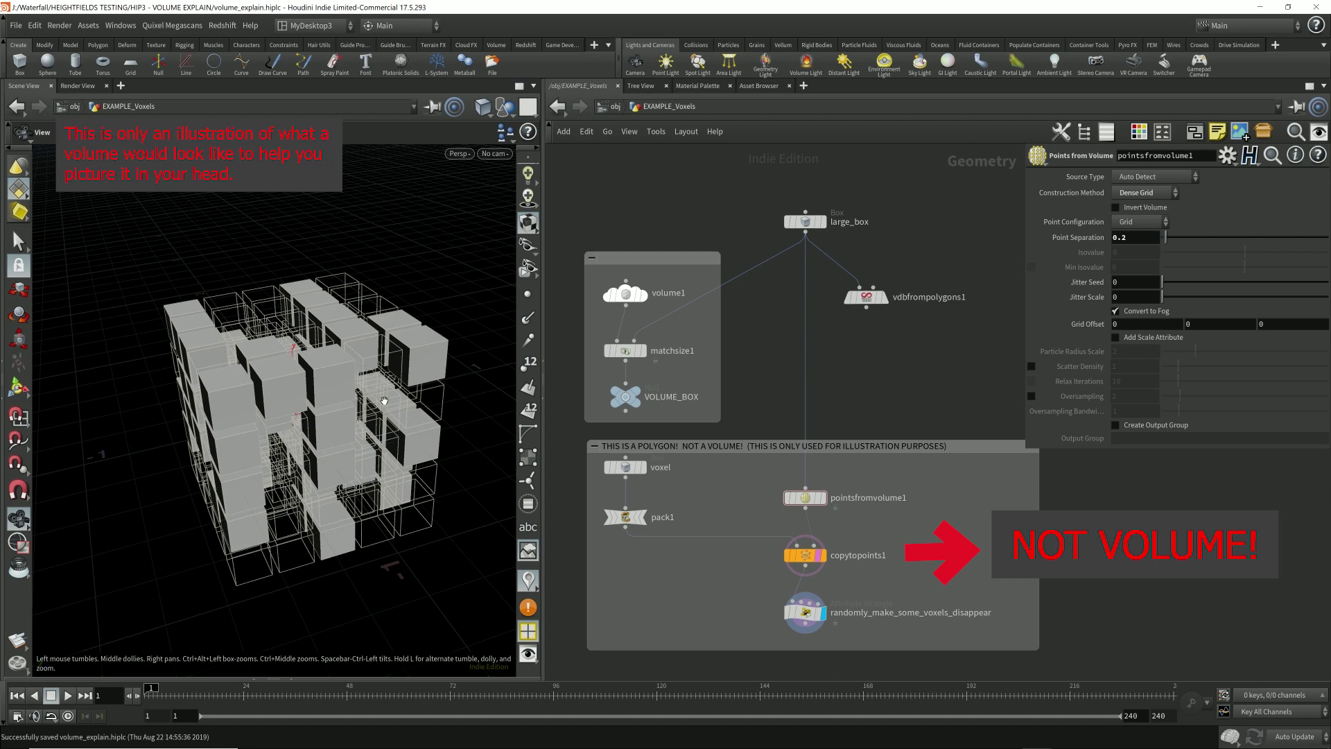
pyautogui.moveTo(362, 418); pyautogui.dragTo(356, 408)
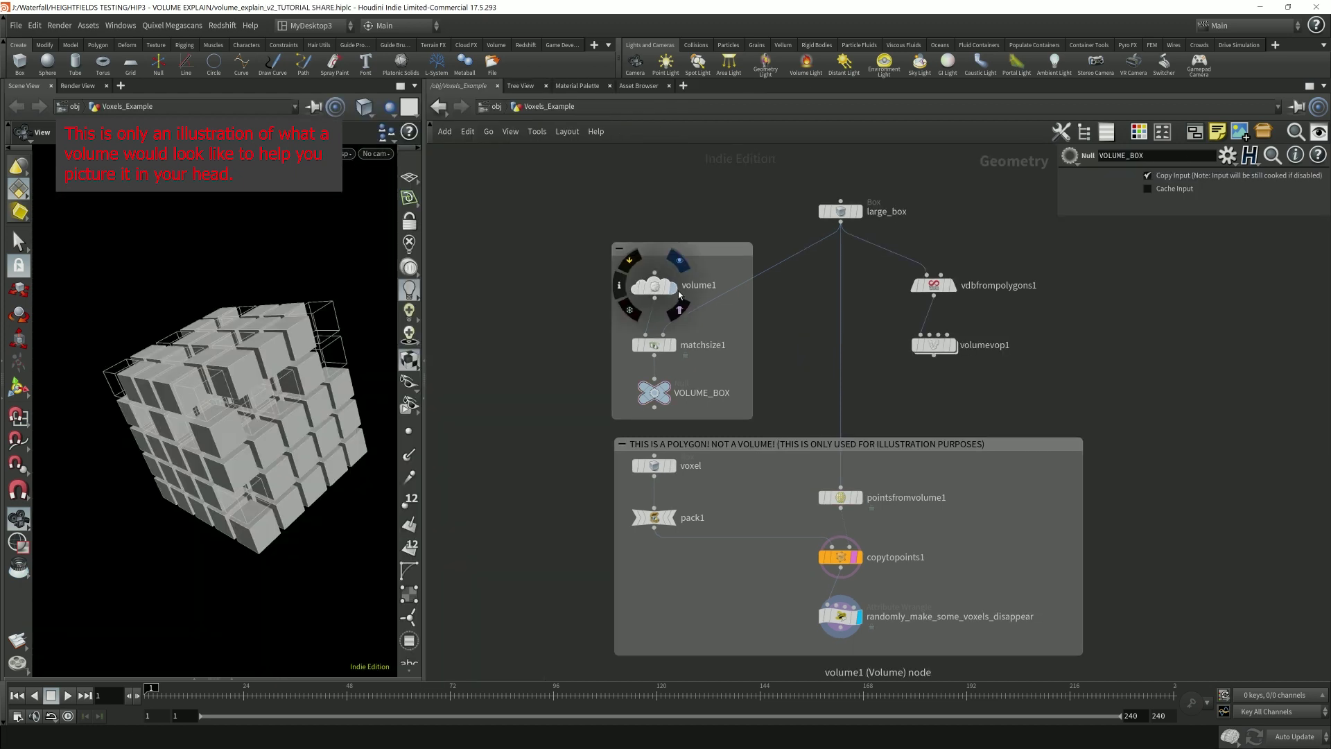
# - Display volume1's fog volume and highlight its density name
pyautogui.click(677, 295)
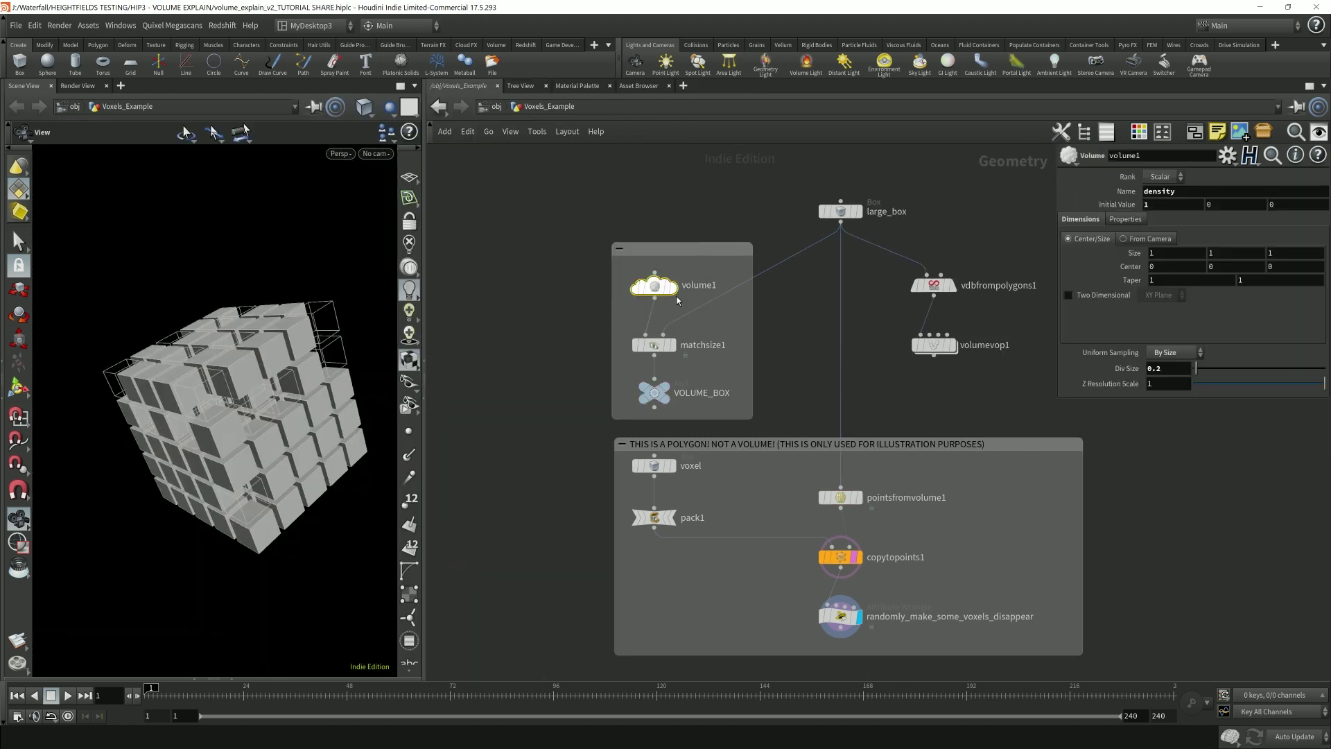
pyautogui.click(673, 288)
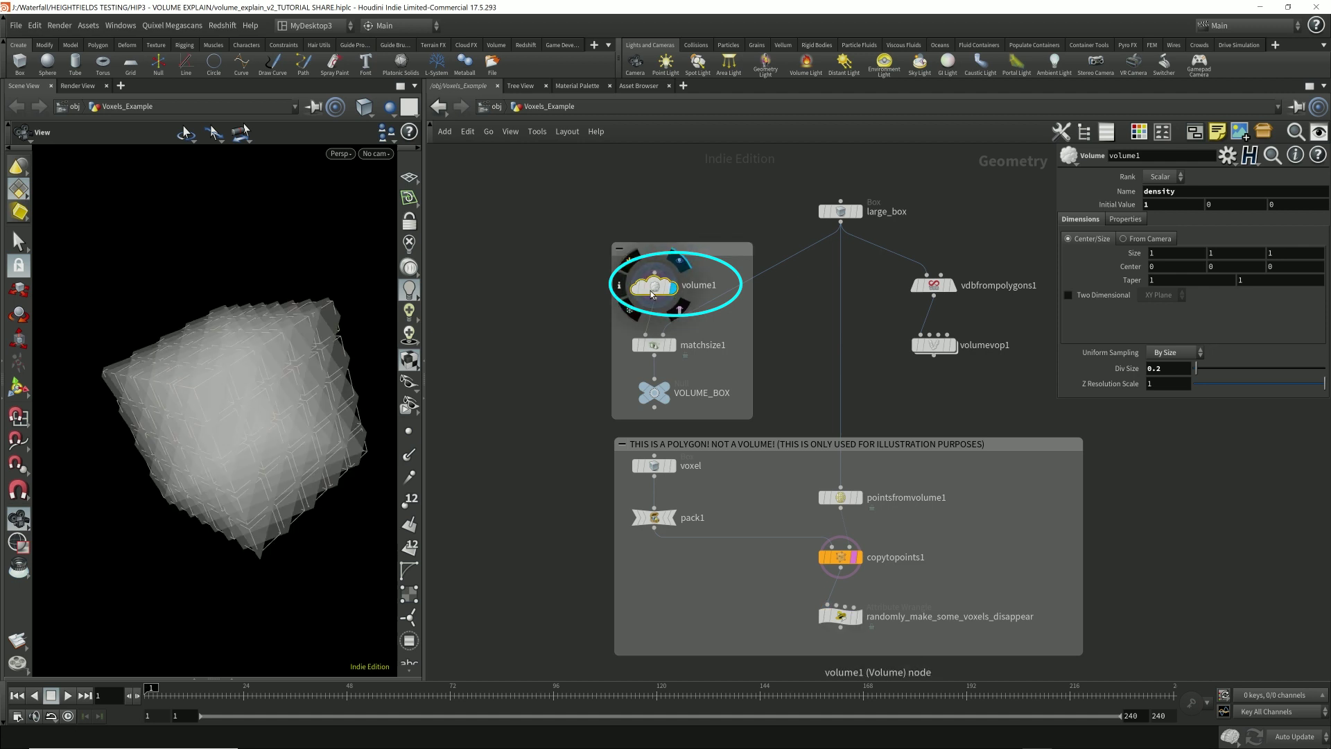
pyautogui.doubleClick(1181, 193)
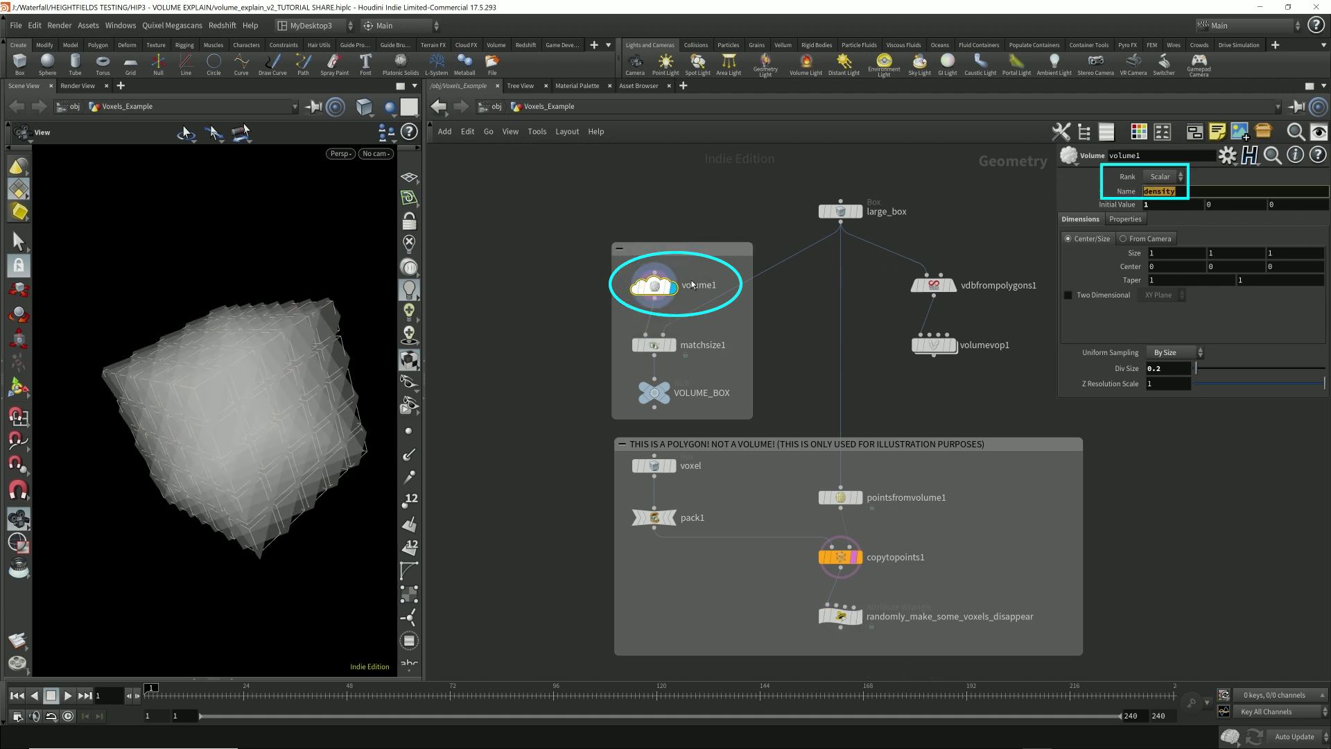
pyautogui.click(1163, 192)
pyautogui.moveTo(1206, 194); pyautogui.dragTo(1145, 196)
# - Open matchsize1's node info beside the network and display copytopoints1's voxel cubes
pyautogui.click(655, 347)
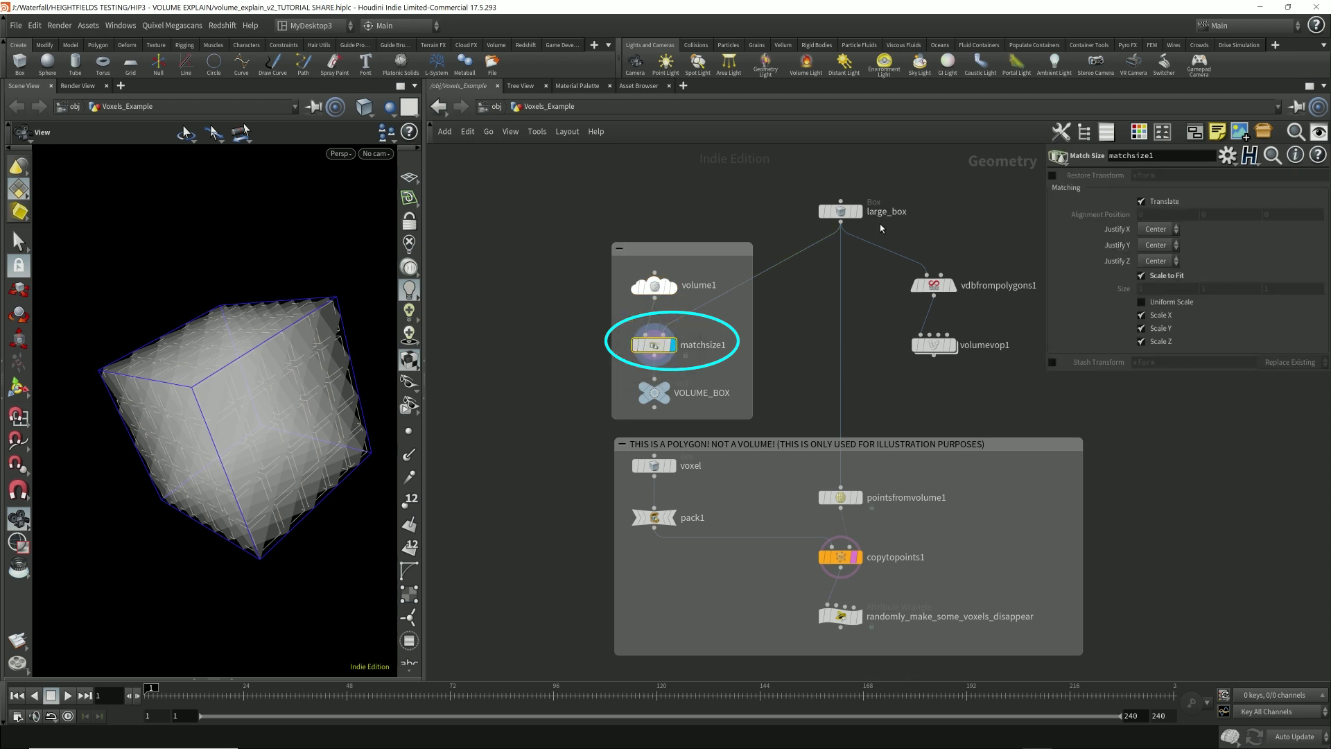
pyautogui.click(839, 210)
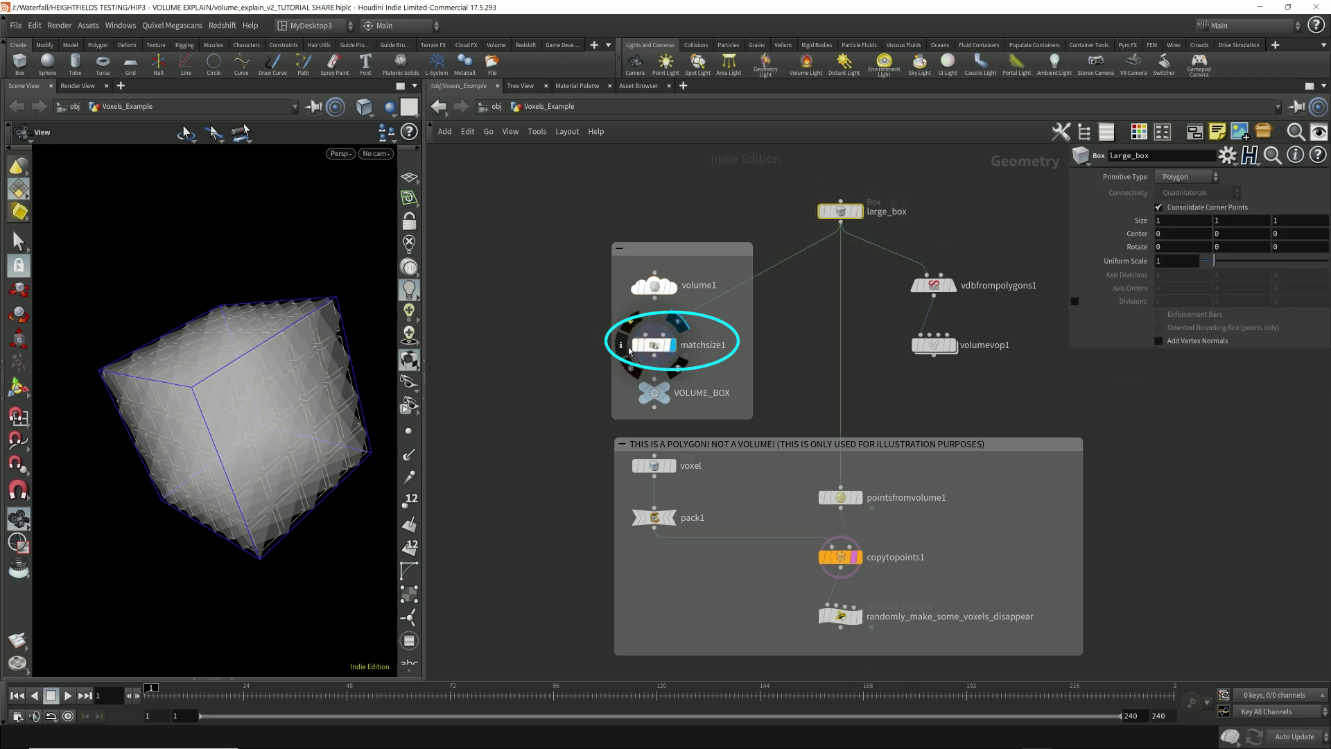
pyautogui.click(622, 345)
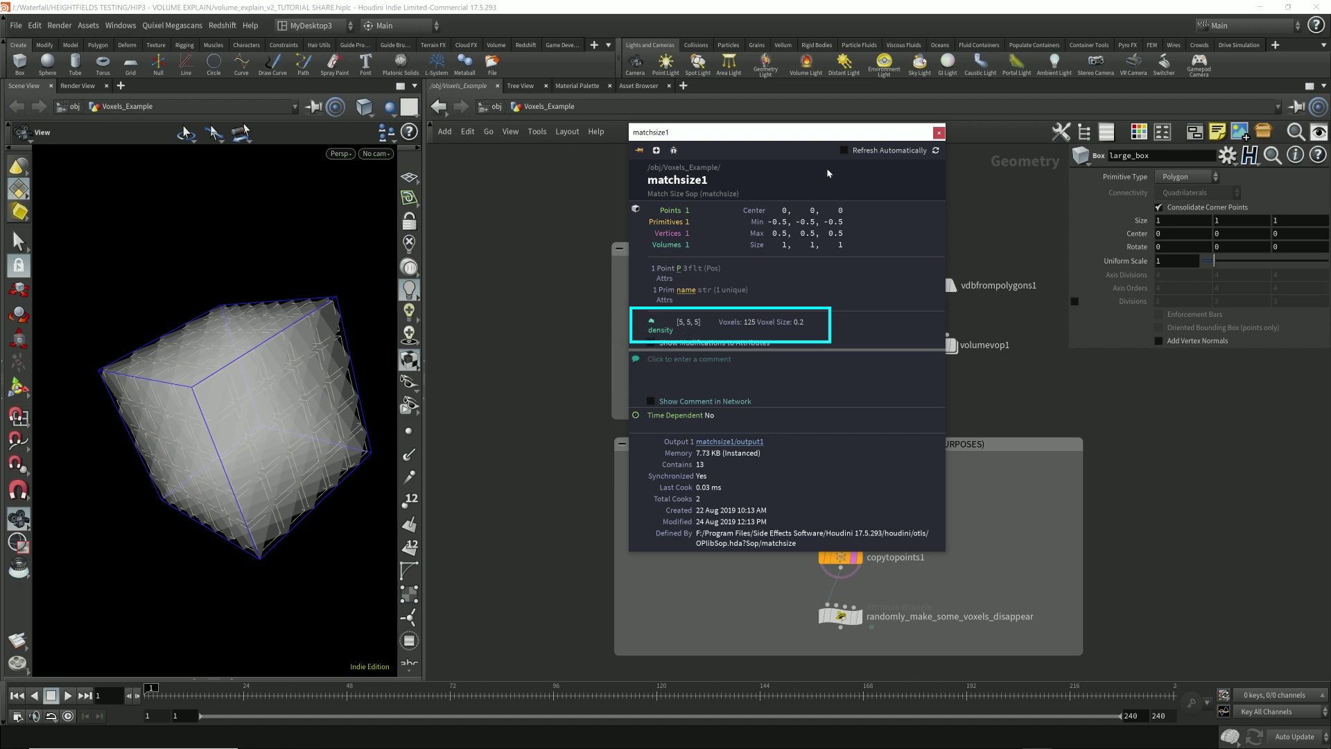
pyautogui.moveTo(818, 131); pyautogui.dragTo(551, 466)
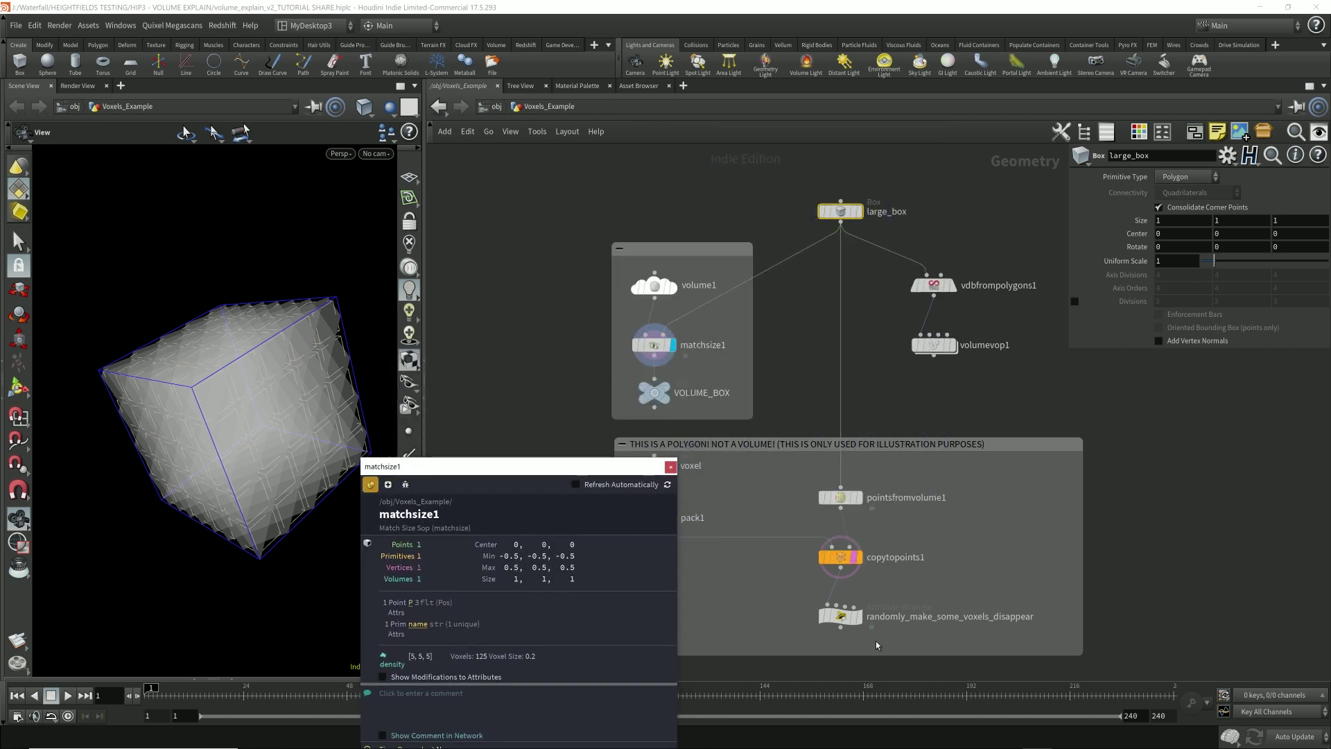
pyautogui.click(859, 557)
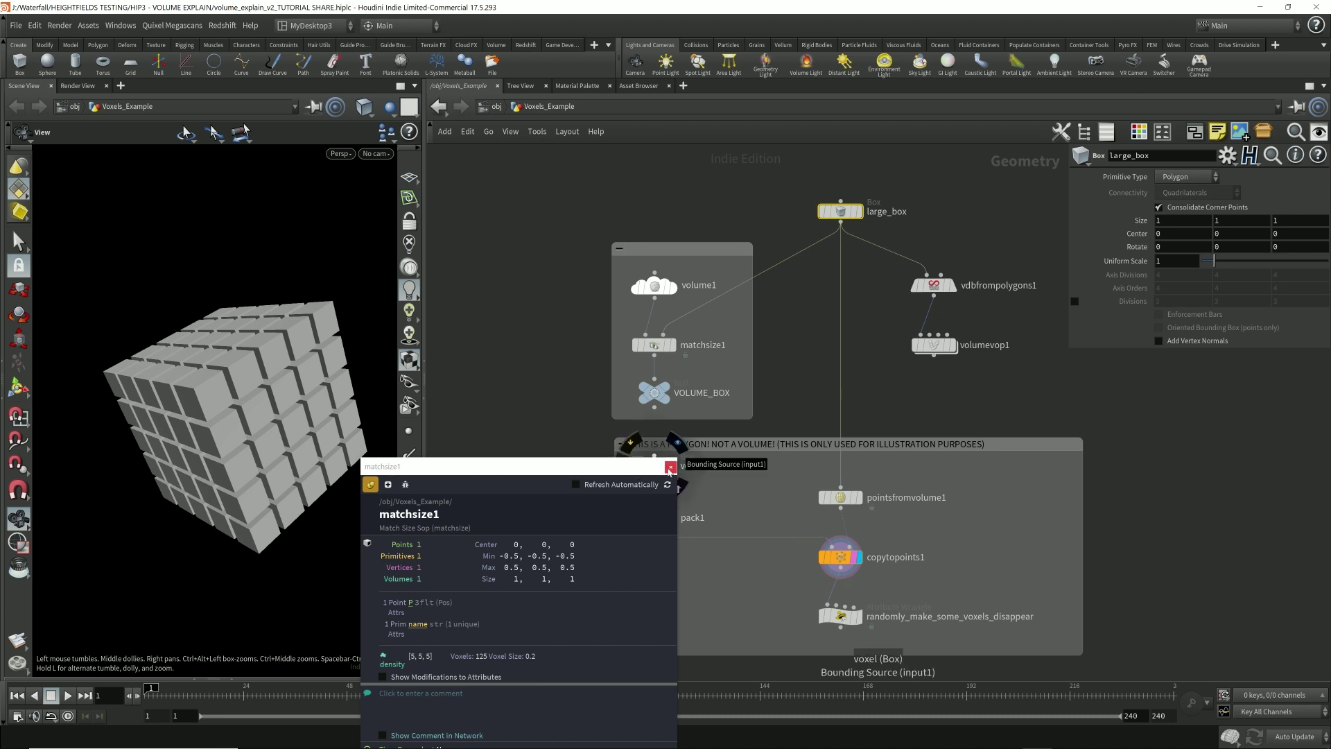
pyautogui.moveTo(567, 467); pyautogui.dragTo(565, 515)
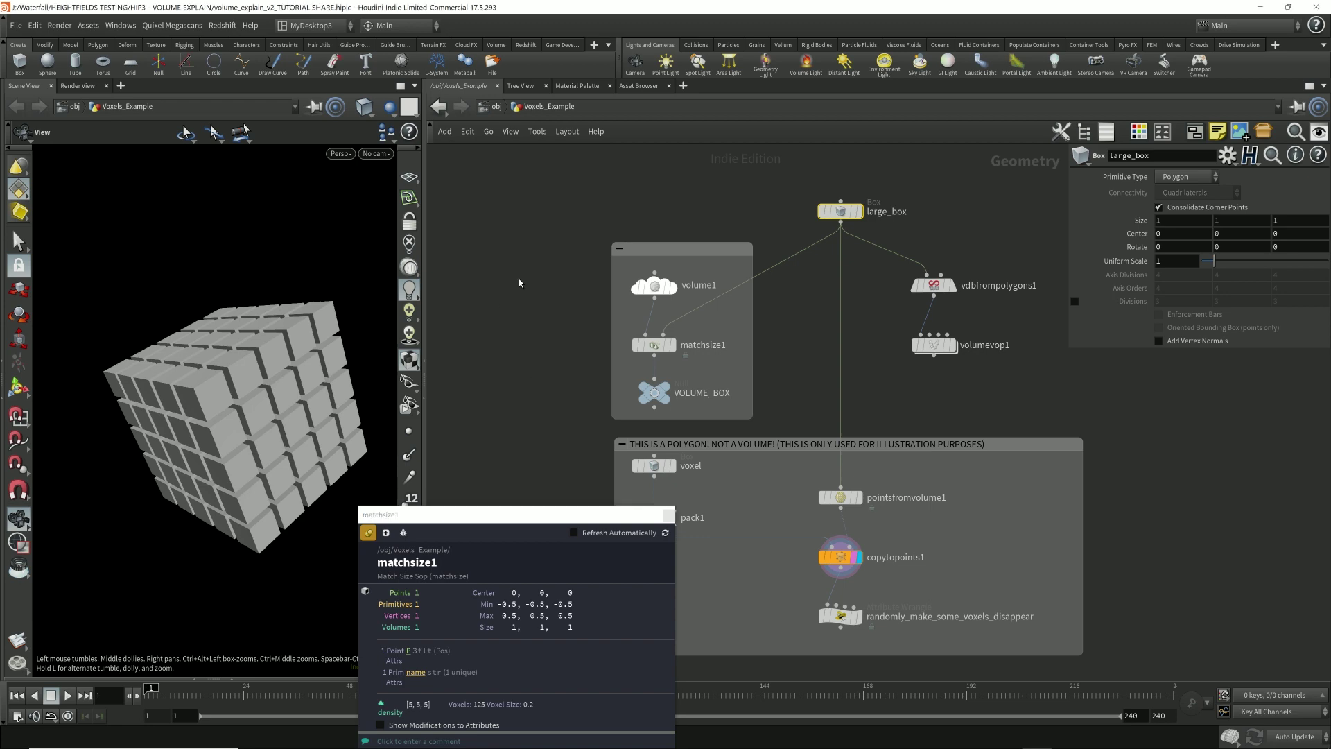
# - Add volume2 as a Vector volume named vel with initial value 1, 1, 1
pyautogui.press('Tab')
pyautogui.write('volu')
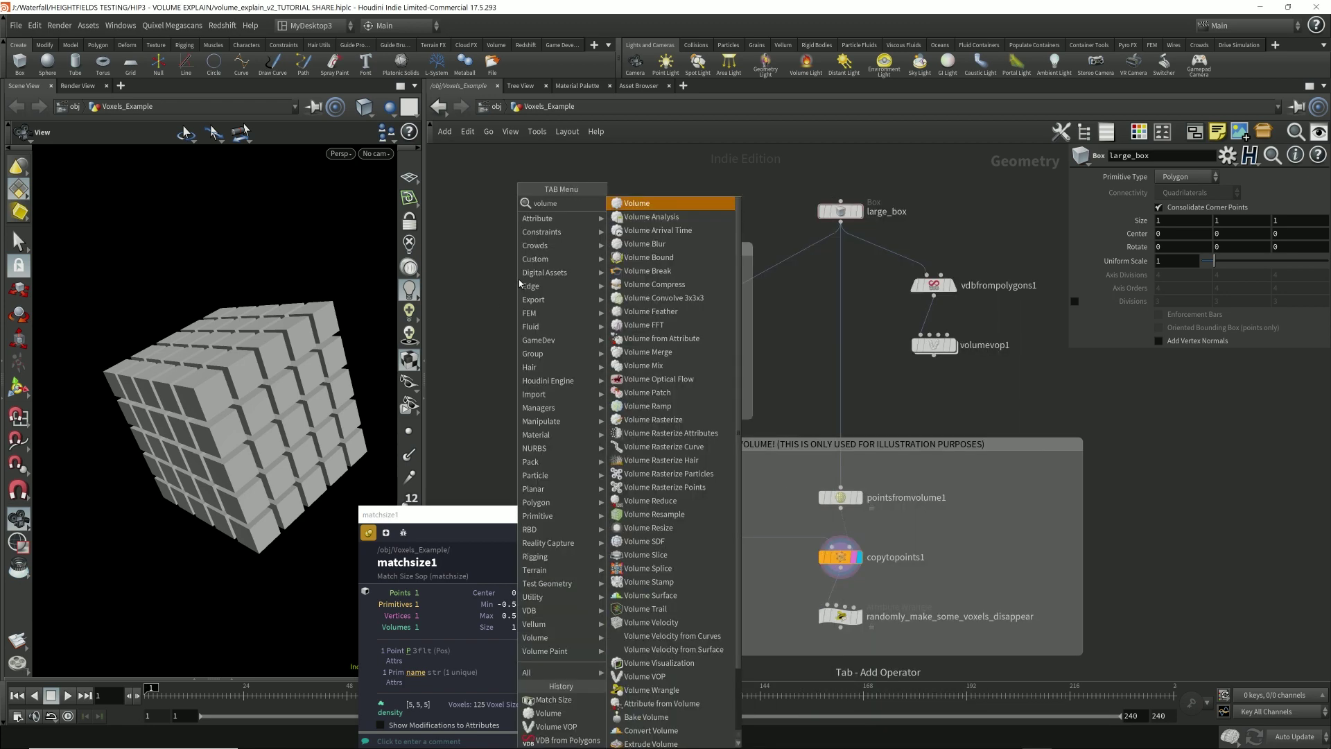
pyautogui.press('Return')
pyautogui.click(547, 284)
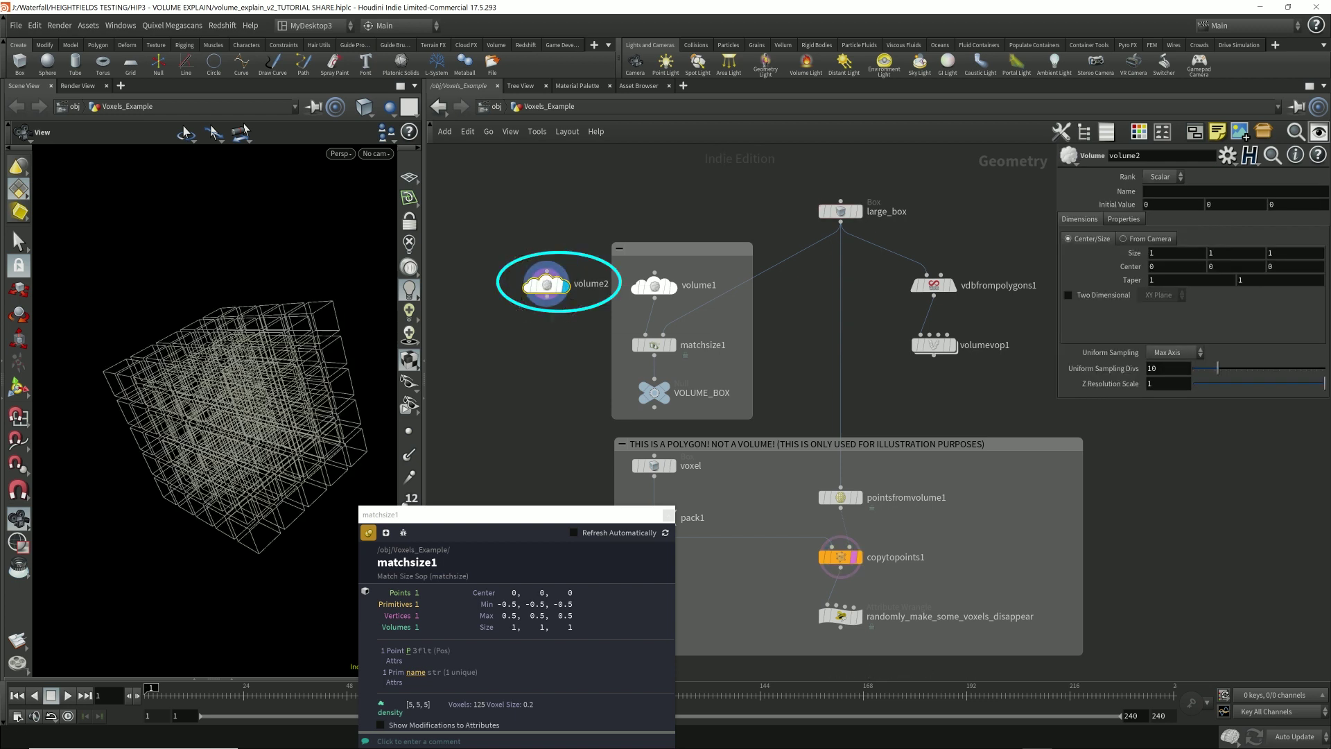
pyautogui.click(1164, 177)
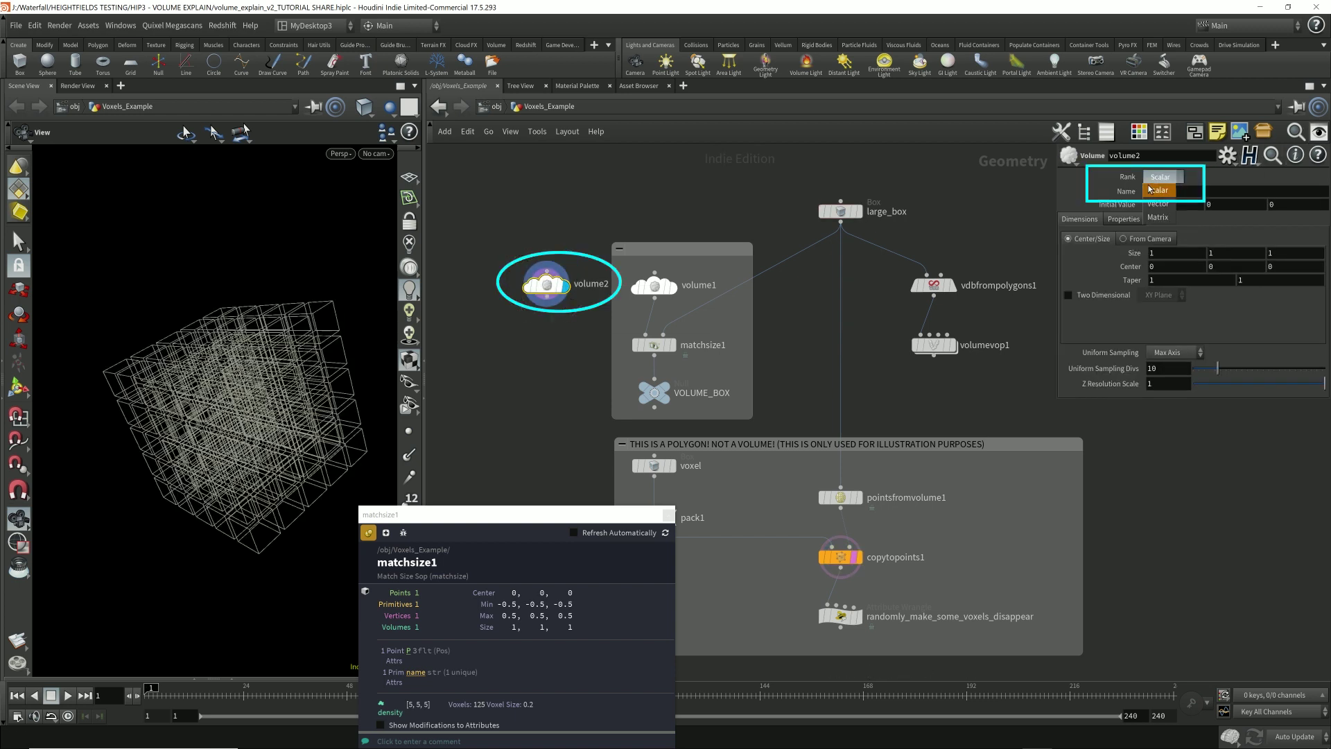
pyautogui.click(1162, 208)
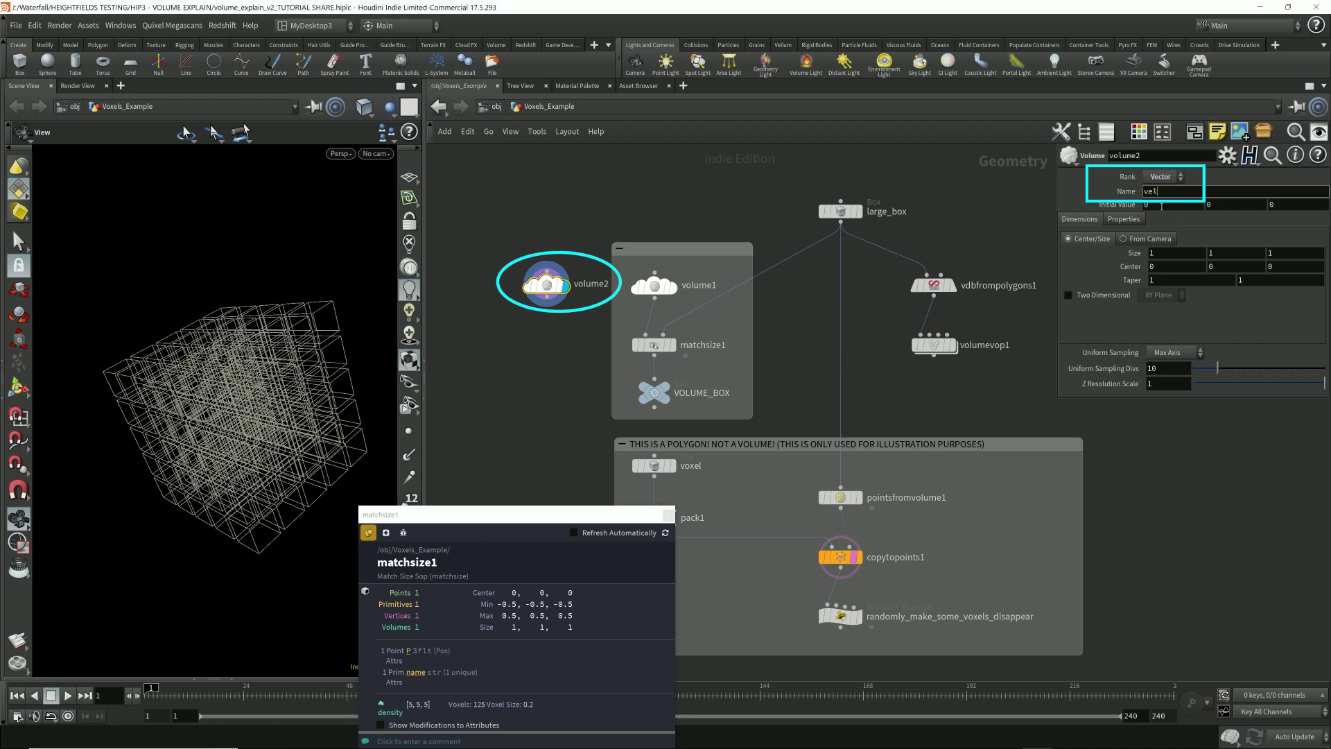
pyautogui.press('Tab')
pyautogui.write('1')
pyautogui.press('Tab')
pyautogui.write('1')
pyautogui.press('Tab')
pyautogui.write('1')
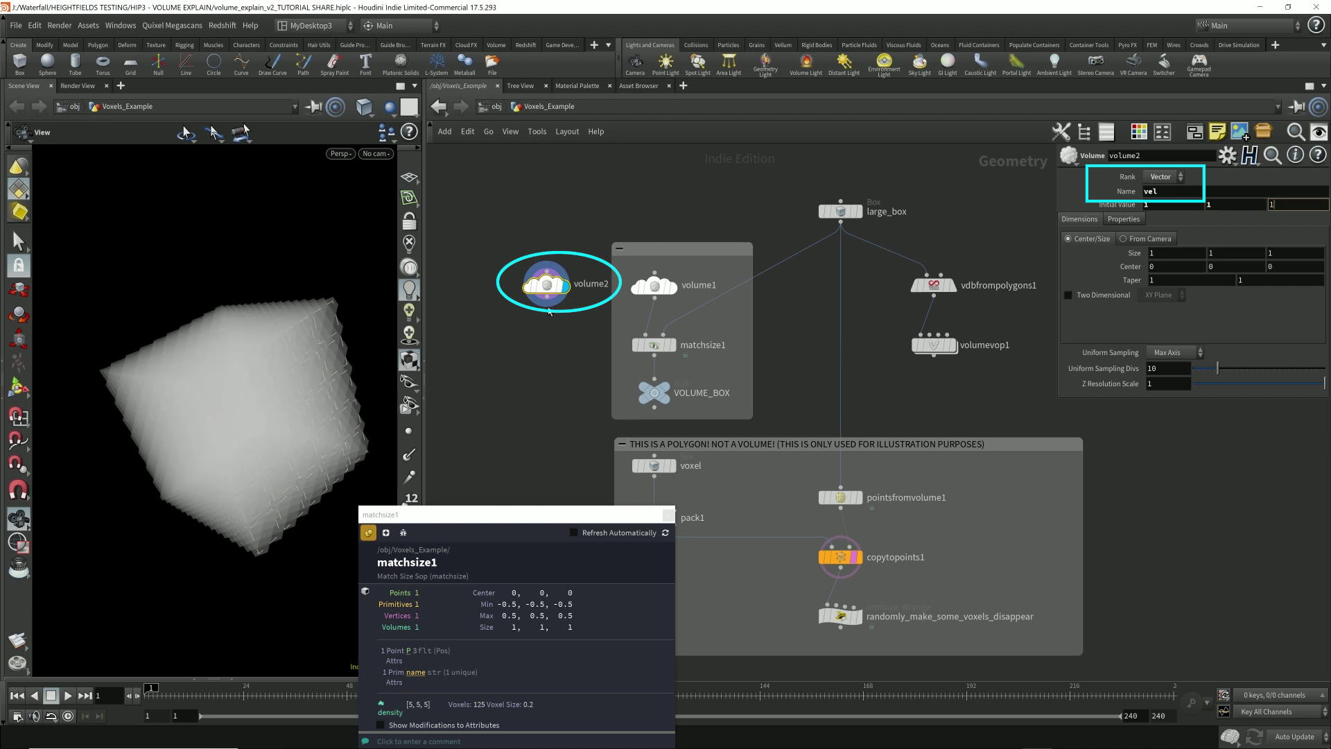
# - Add a displayed Match Size node under volume2 with Scale to Fit, using large_box as its size reference
pyautogui.press('Tab')
pyautogui.write('matchsiz')
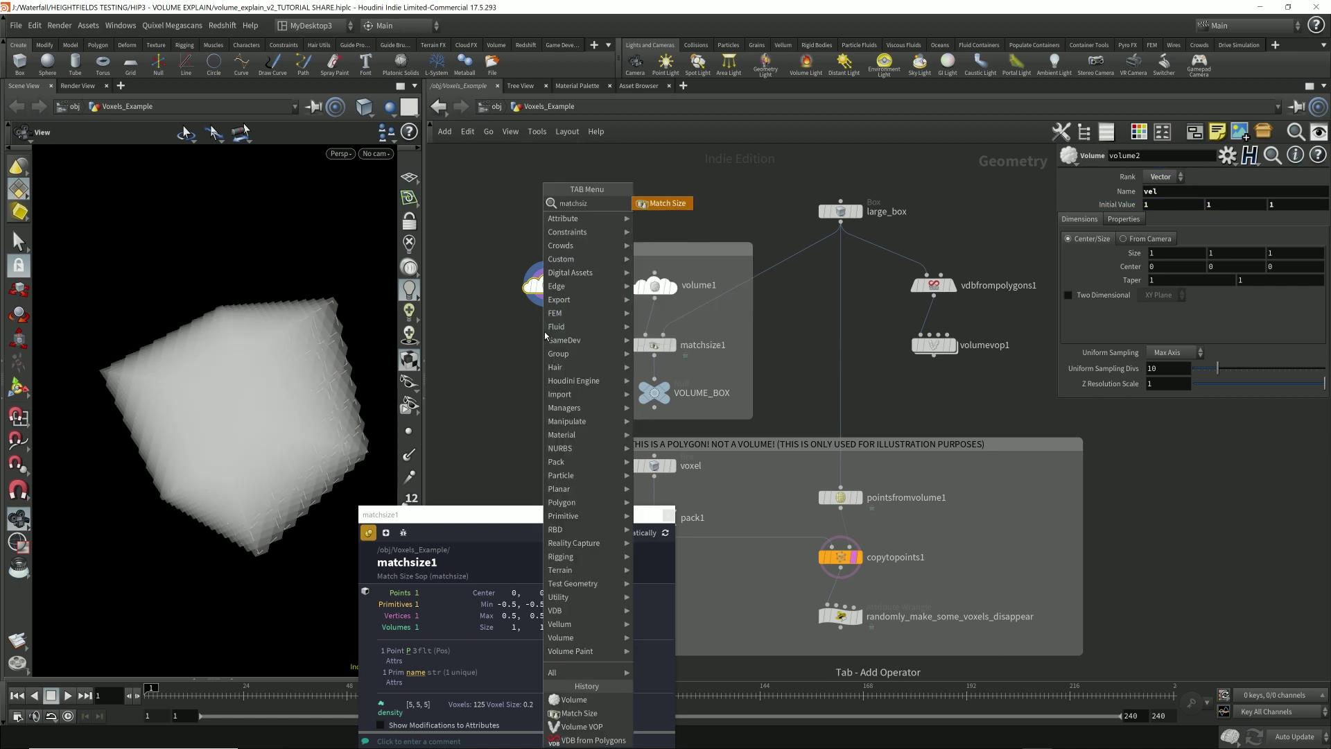
pyautogui.press('Return')
pyautogui.click(544, 345)
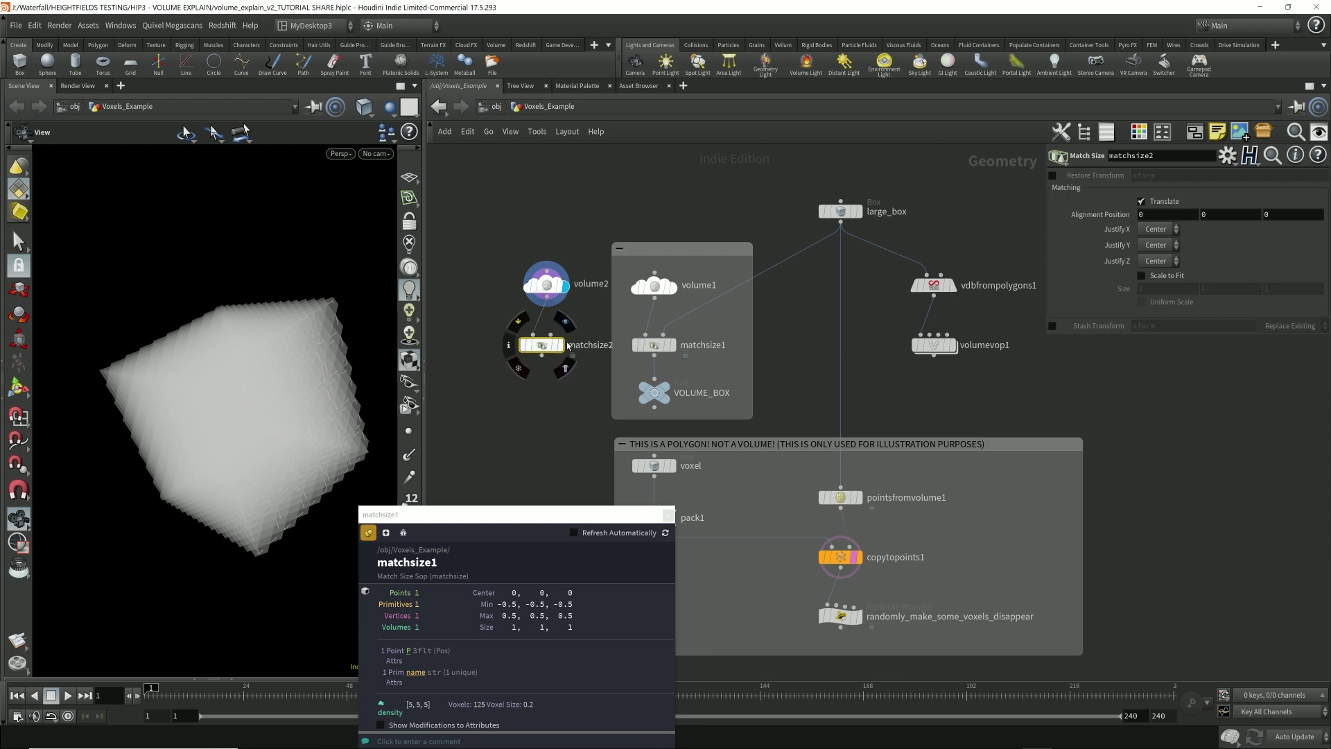
pyautogui.click(562, 344)
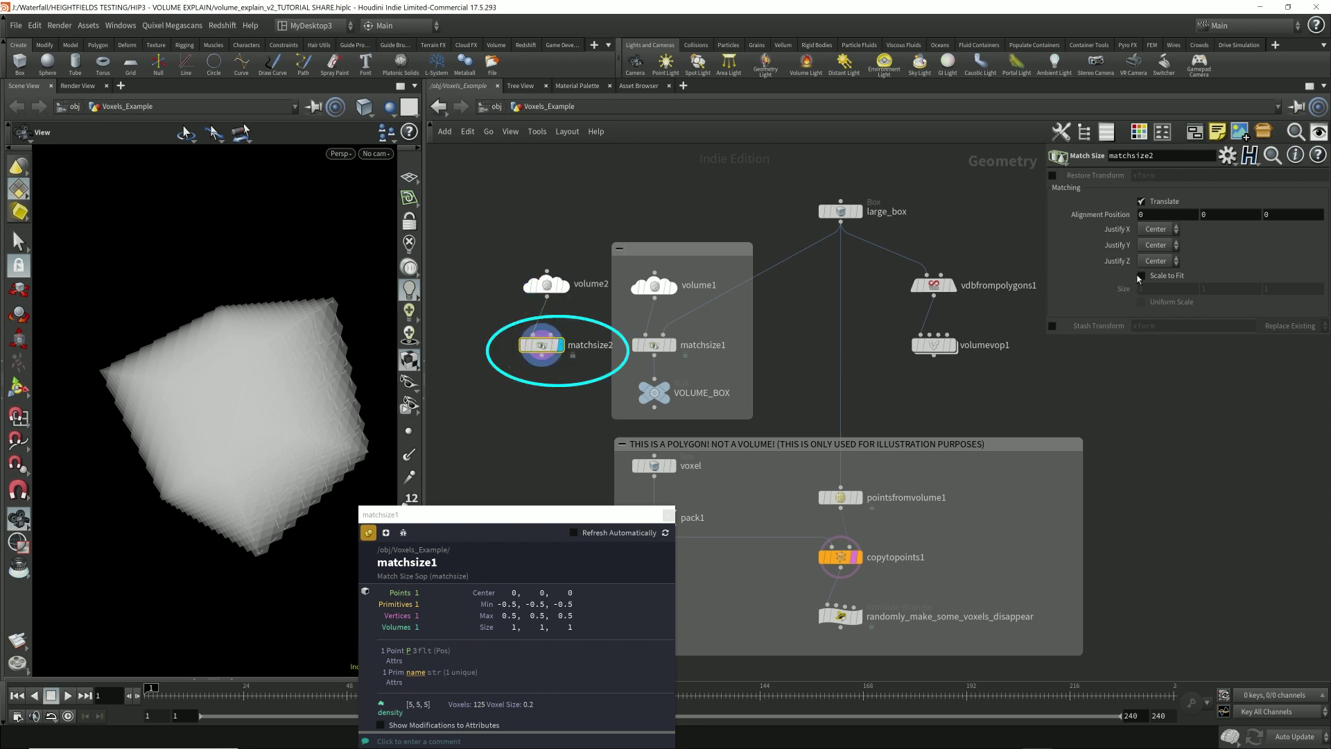
pyautogui.click(1142, 276)
pyautogui.click(840, 222)
pyautogui.click(551, 336)
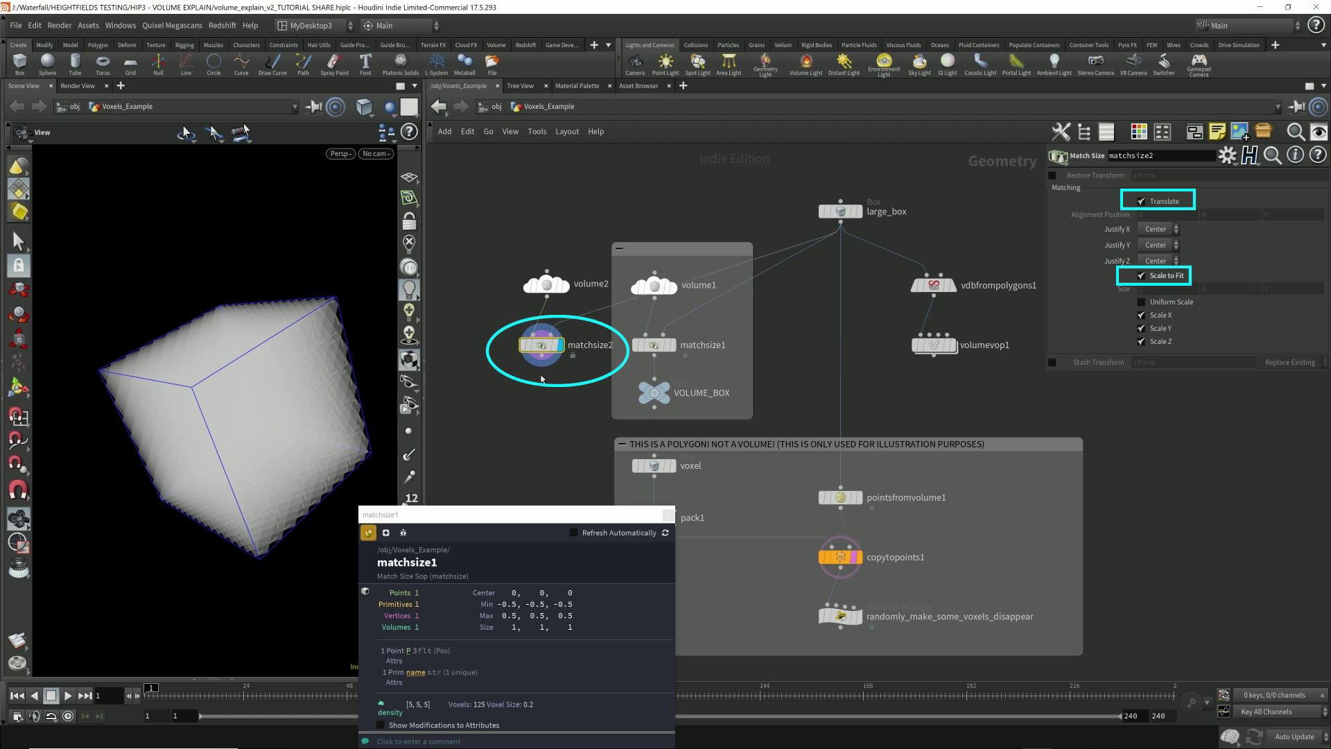
pyautogui.moveTo(534, 351)
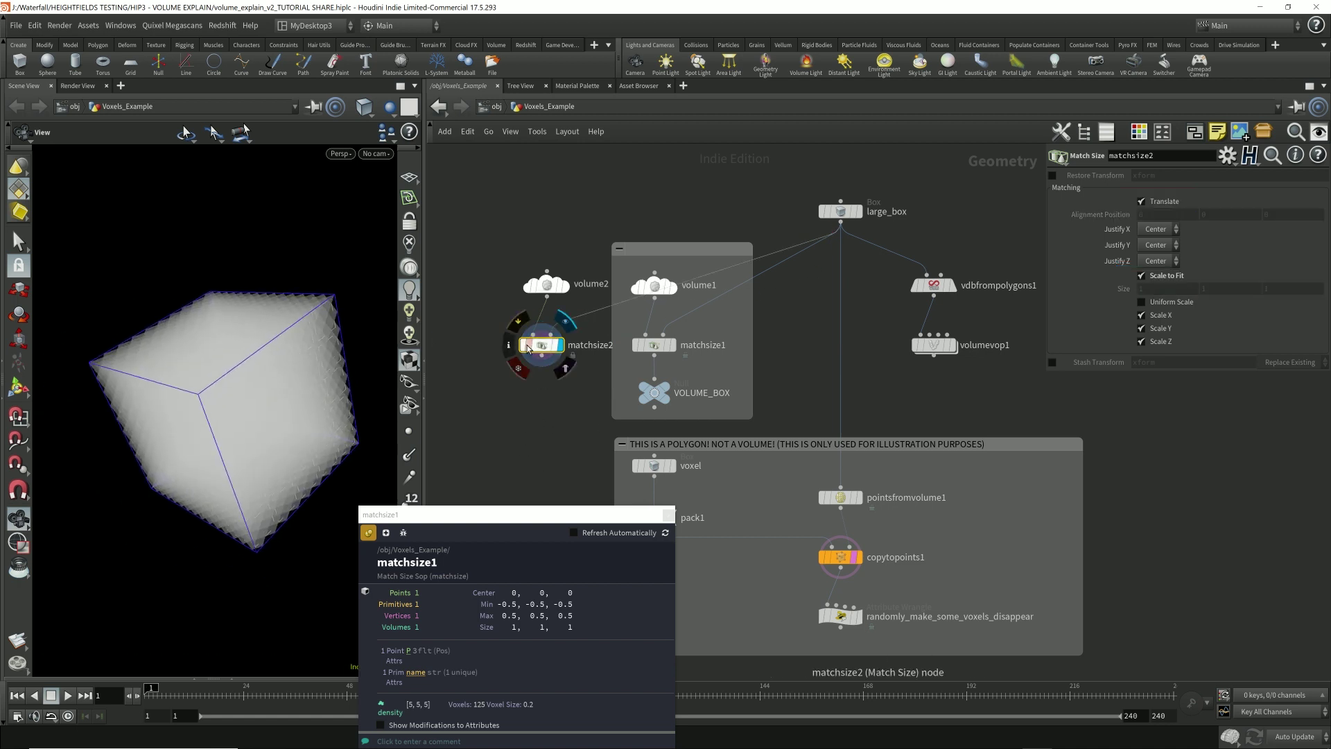
# - Open matchsize2's node info and place it next to matchsize1's info window
pyautogui.click(509, 346)
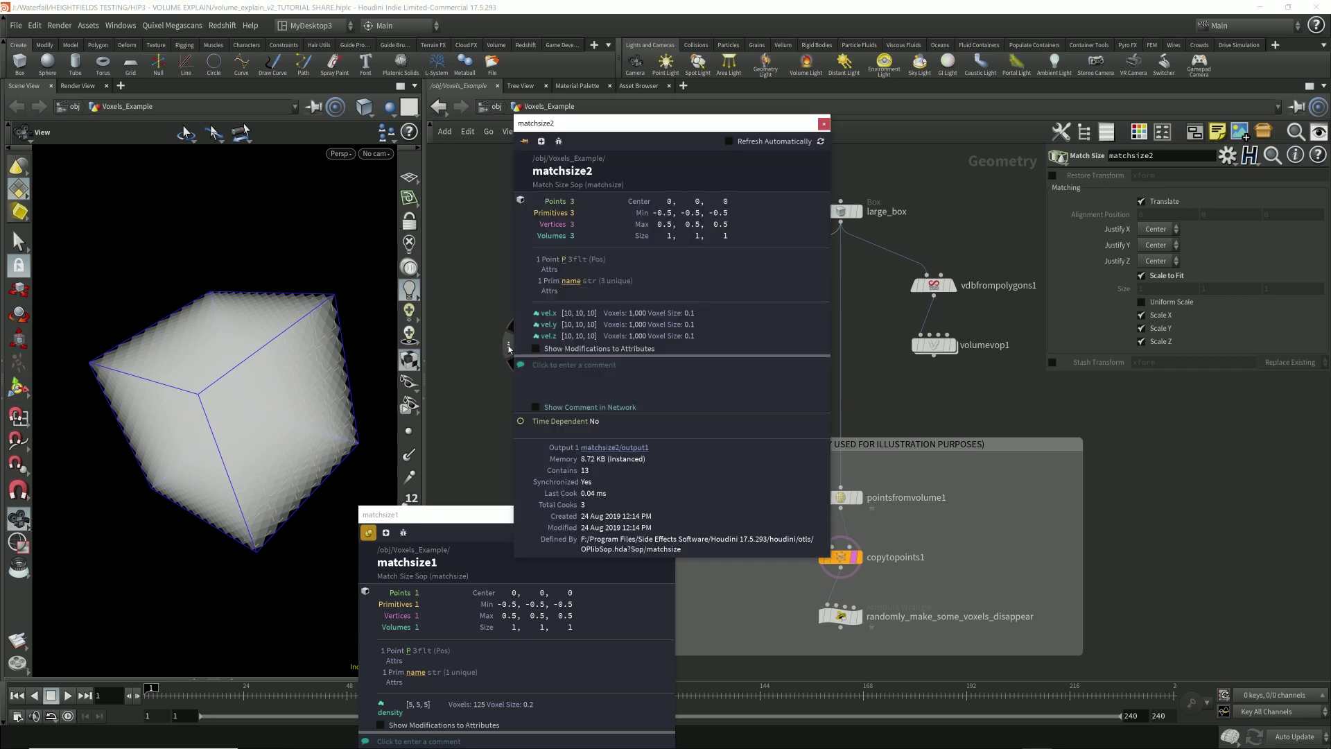
pyautogui.moveTo(567, 129); pyautogui.dragTo(687, 523)
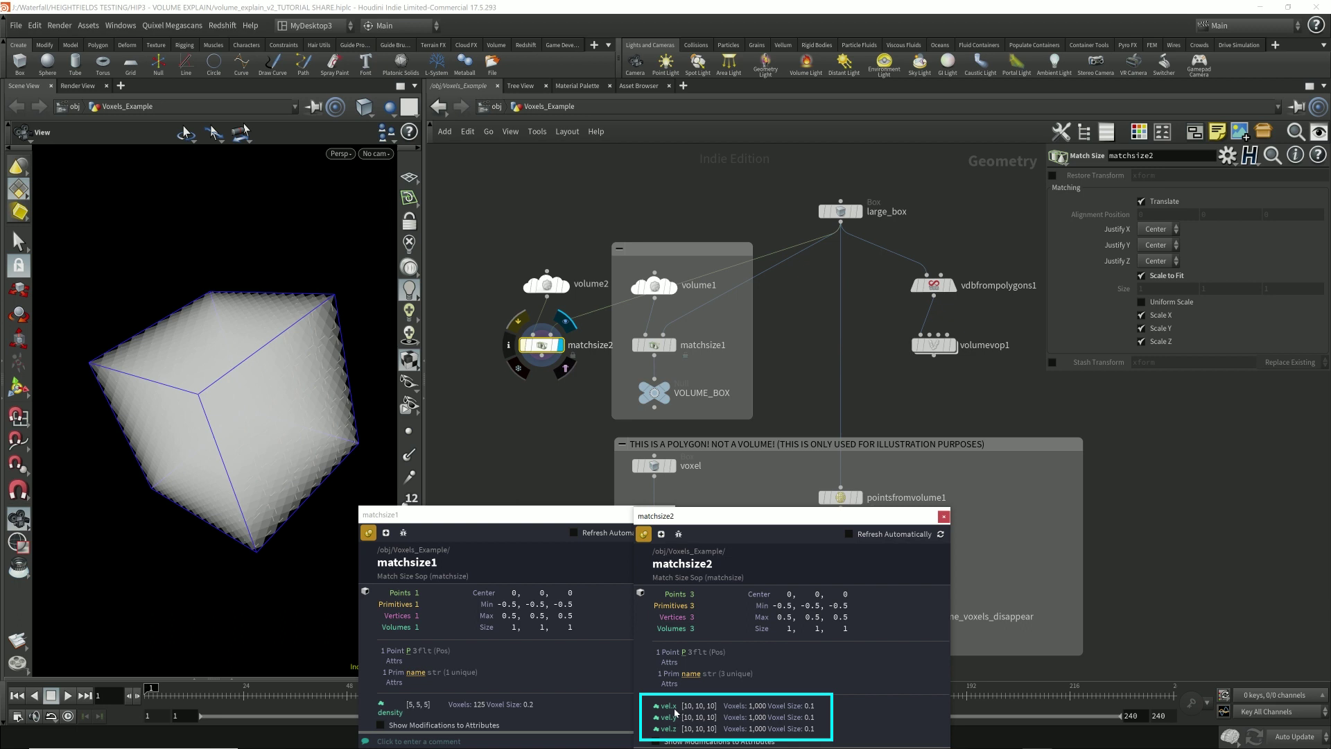
# - Set volume2's Uniform Sampling to By Size with a division size of 0.2
pyautogui.click(547, 285)
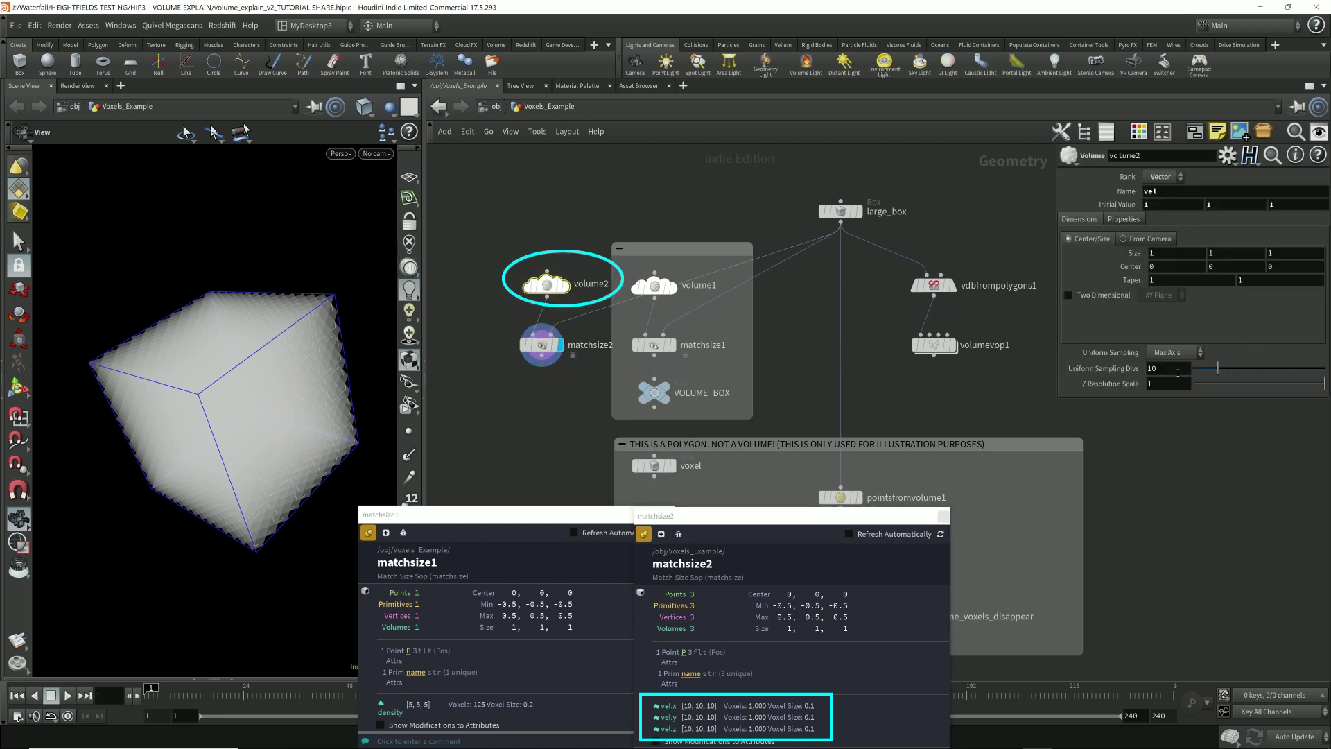
pyautogui.click(1175, 352)
pyautogui.click(1172, 426)
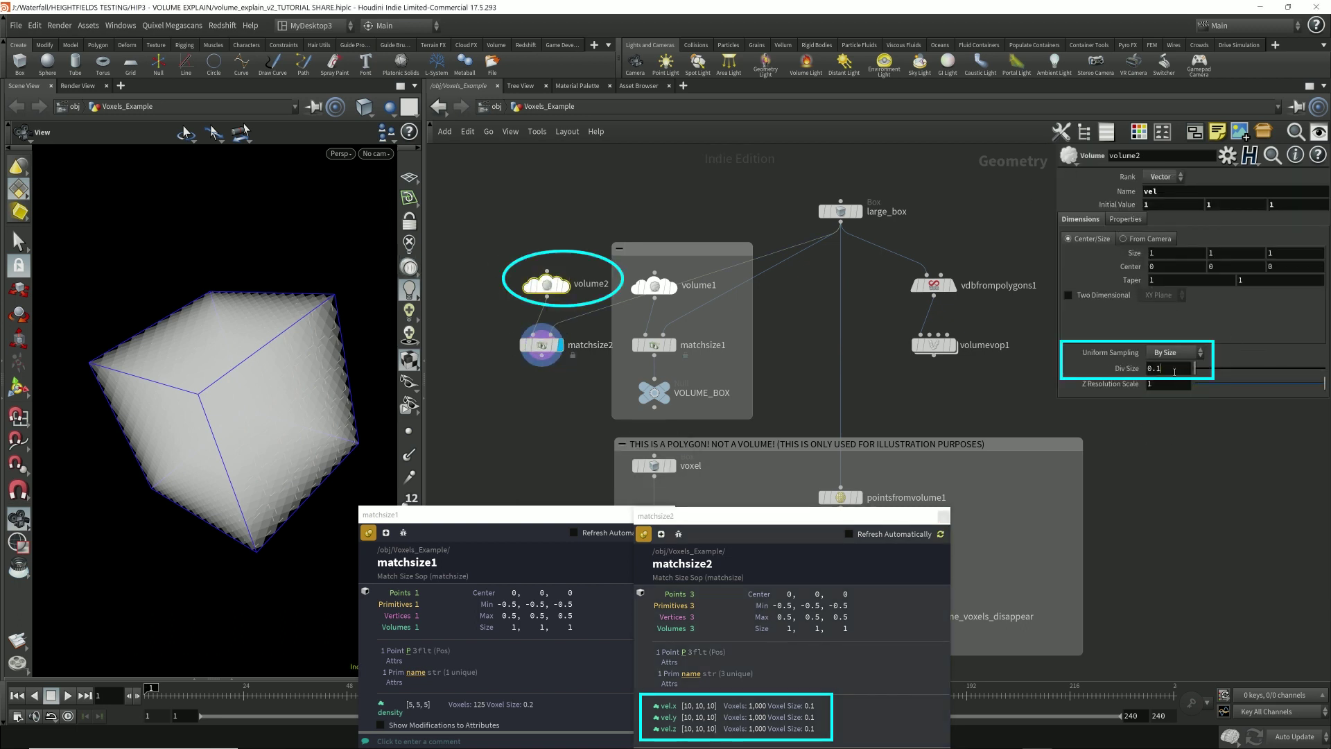
pyautogui.press('Return')
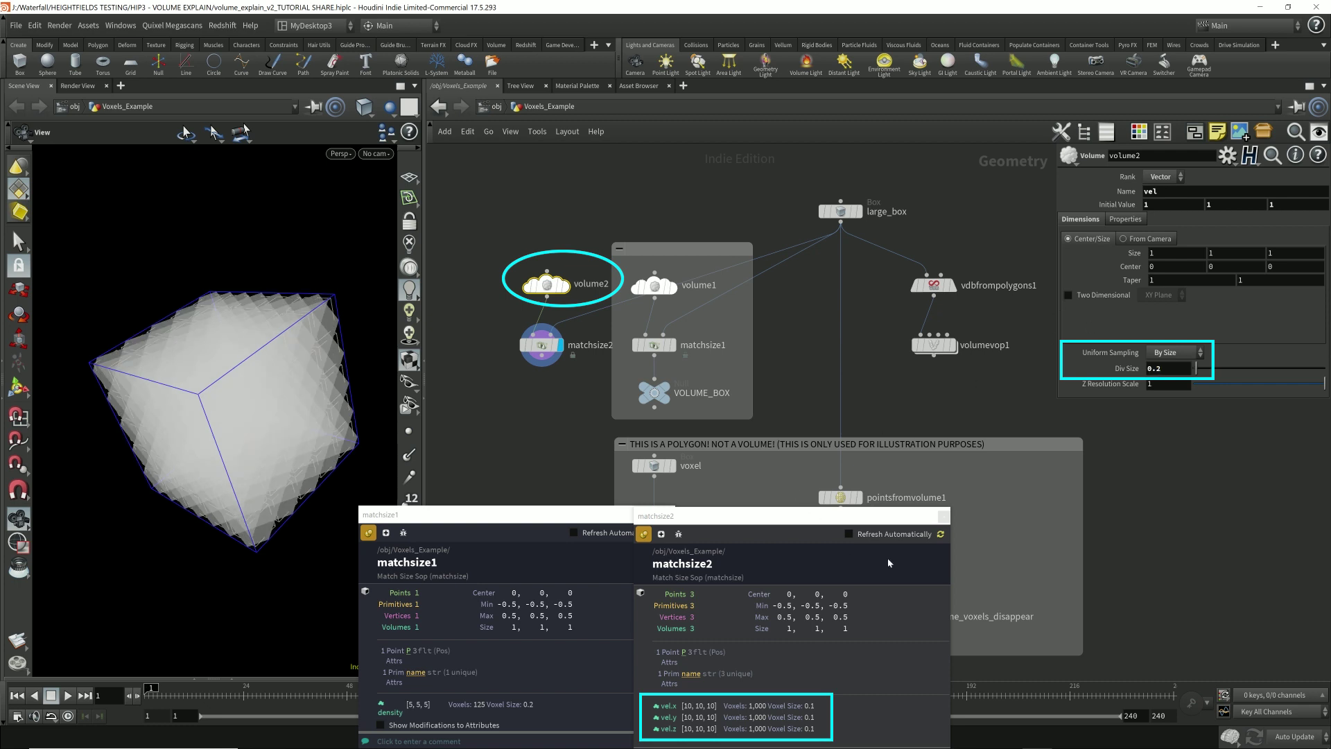
# - Auto-refresh matchsize2's info beside matchsize1's, align the nodes, and display matchsize1
pyautogui.click(856, 537)
pyautogui.moveTo(815, 298); pyautogui.dragTo(782, 517)
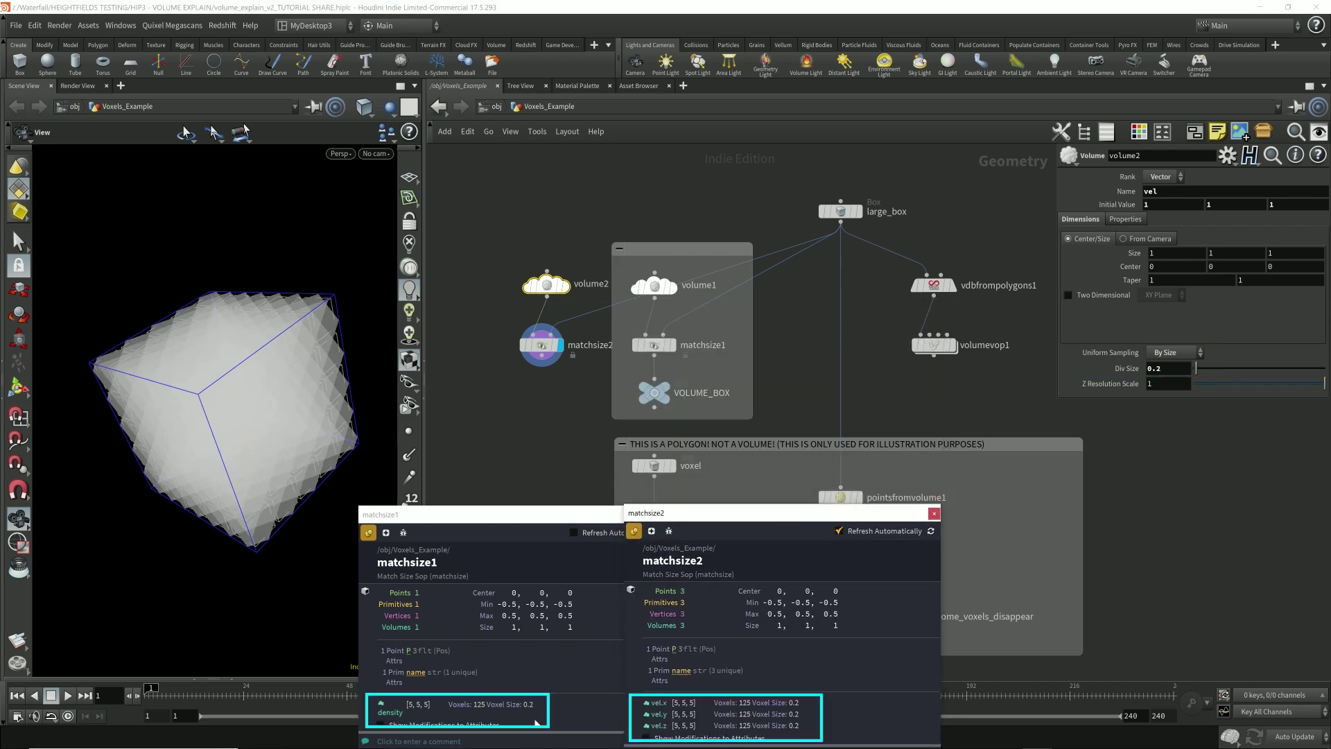
pyautogui.press('l')
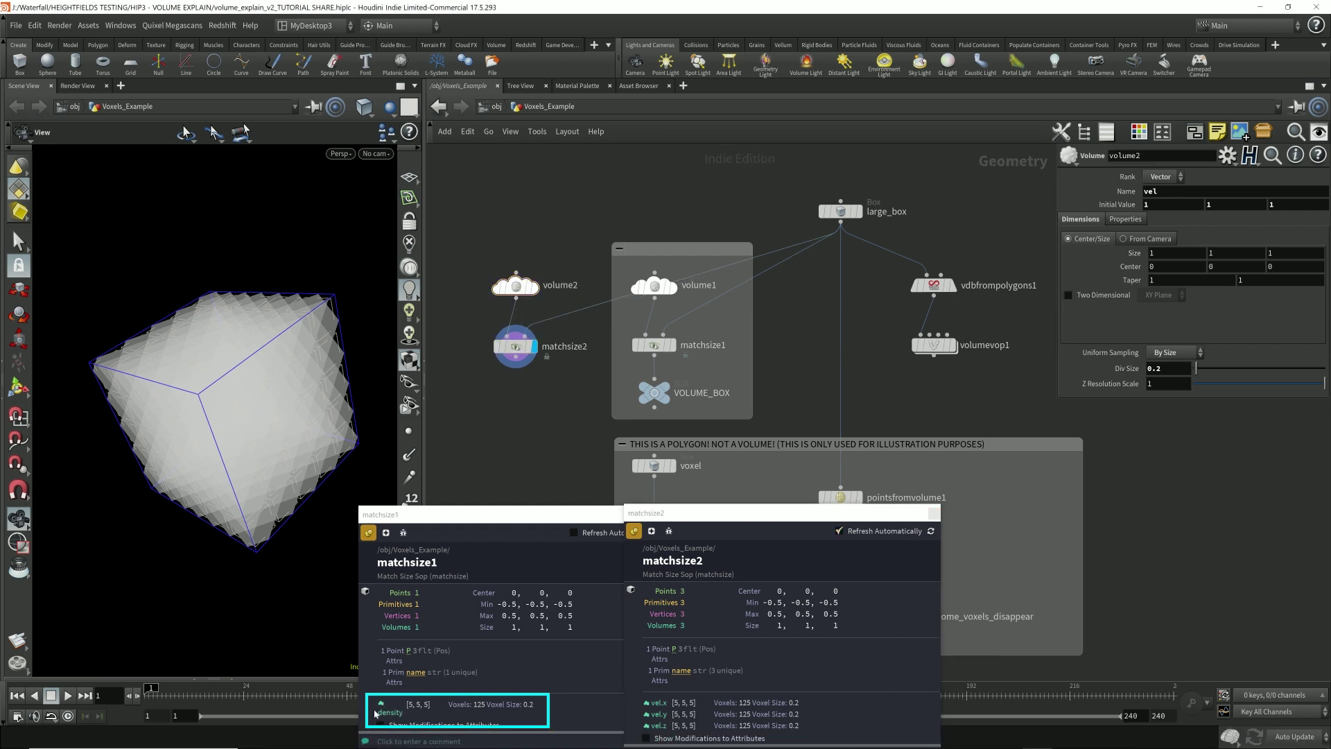
pyautogui.click(655, 344)
pyautogui.click(673, 345)
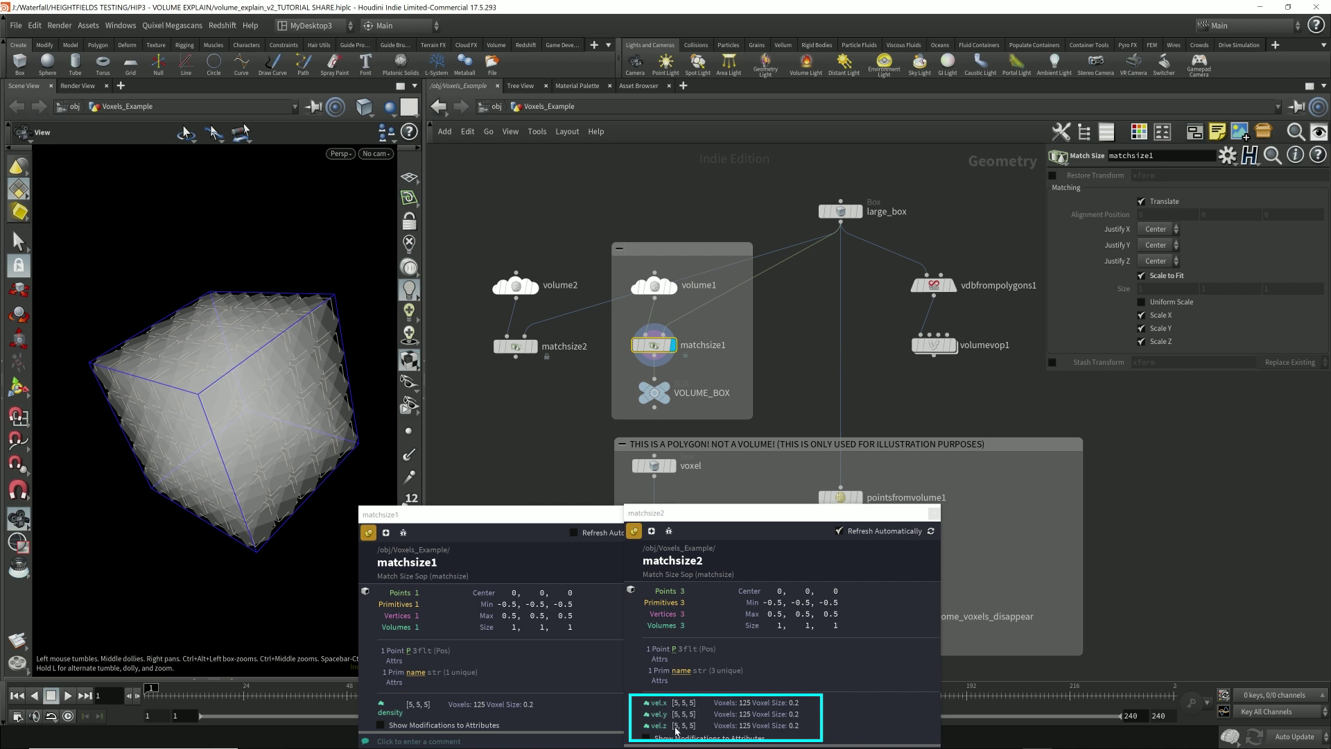
# - Add a null named Volume_VEL below matchsize2 and save the scene
pyautogui.click(534, 346)
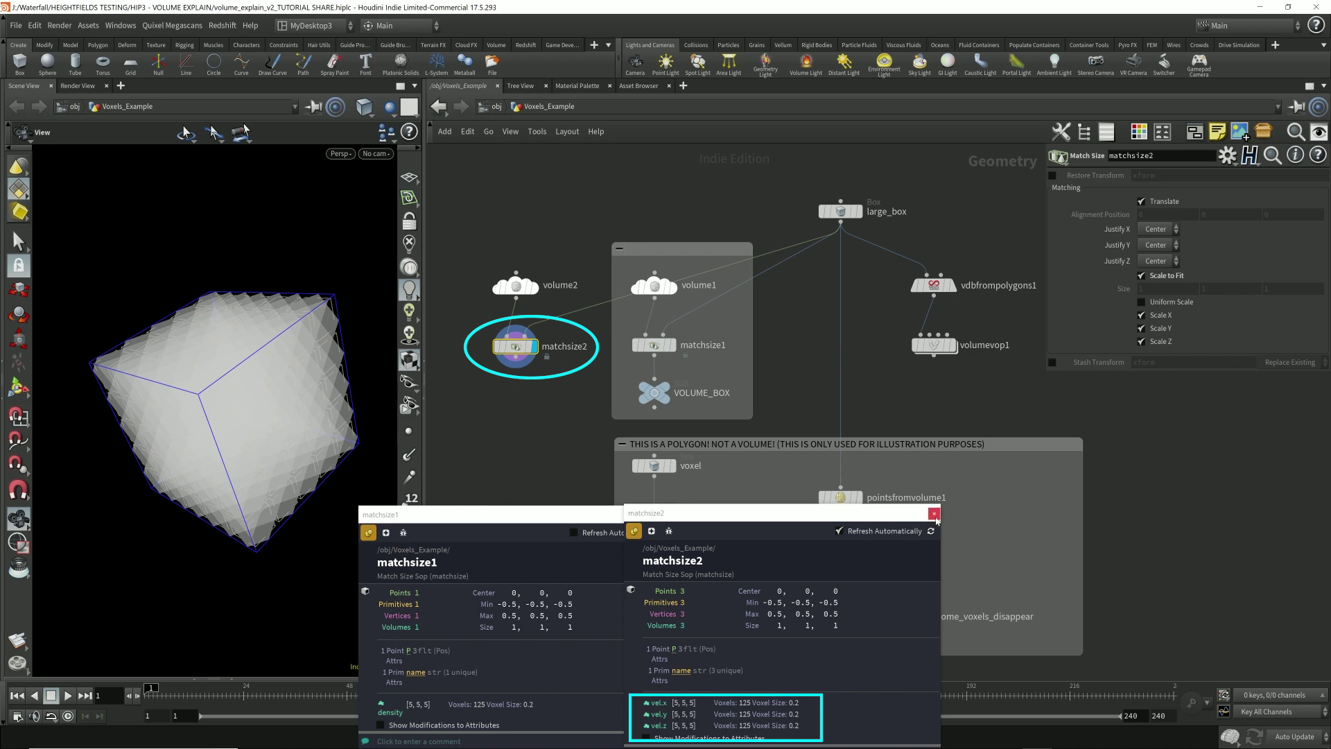
pyautogui.press('Tab')
pyautogui.write('null')
pyautogui.press('Return')
pyautogui.doubleClick(545, 401)
pyautogui.write('Volume_VEL')
pyautogui.press('Return')
pyautogui.hotkey('ctrl', 's')
# - Display large_box and review its and vdbfrompolygons1's parameters
pyautogui.click(950, 286)
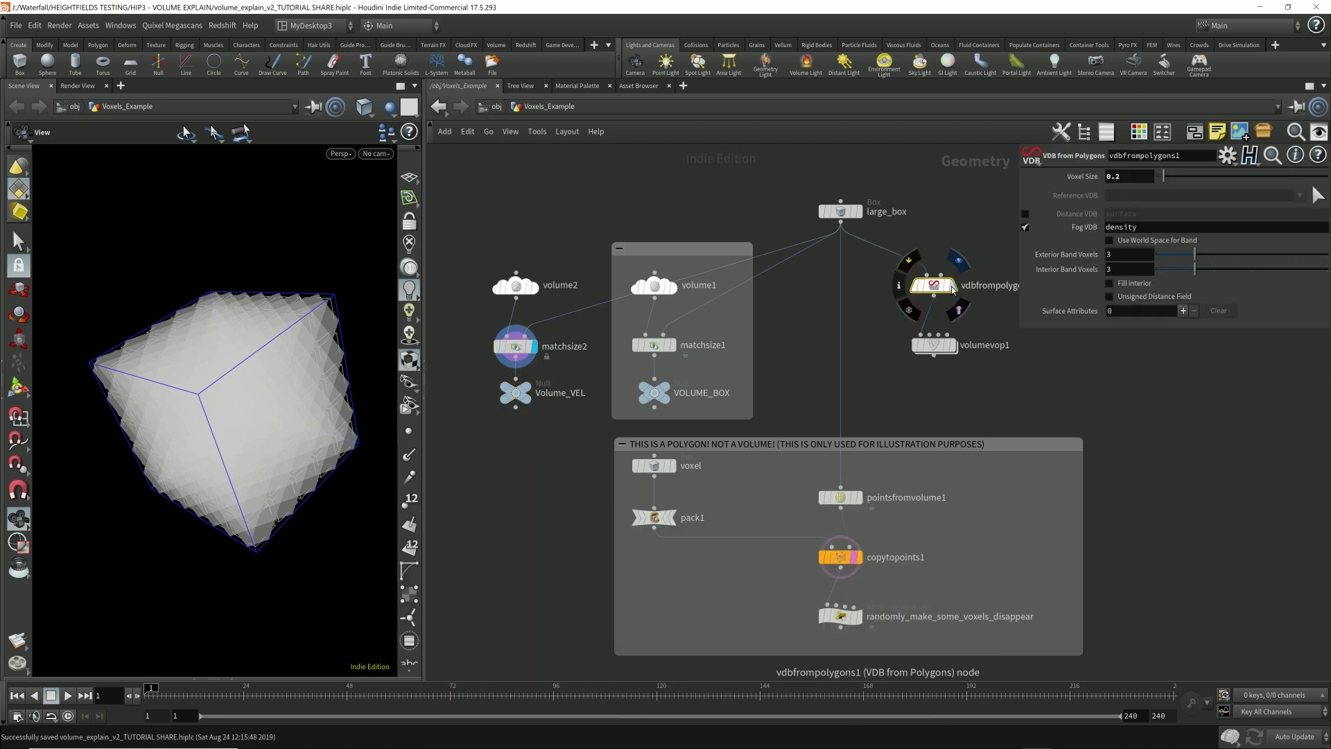
pyautogui.click(996, 328)
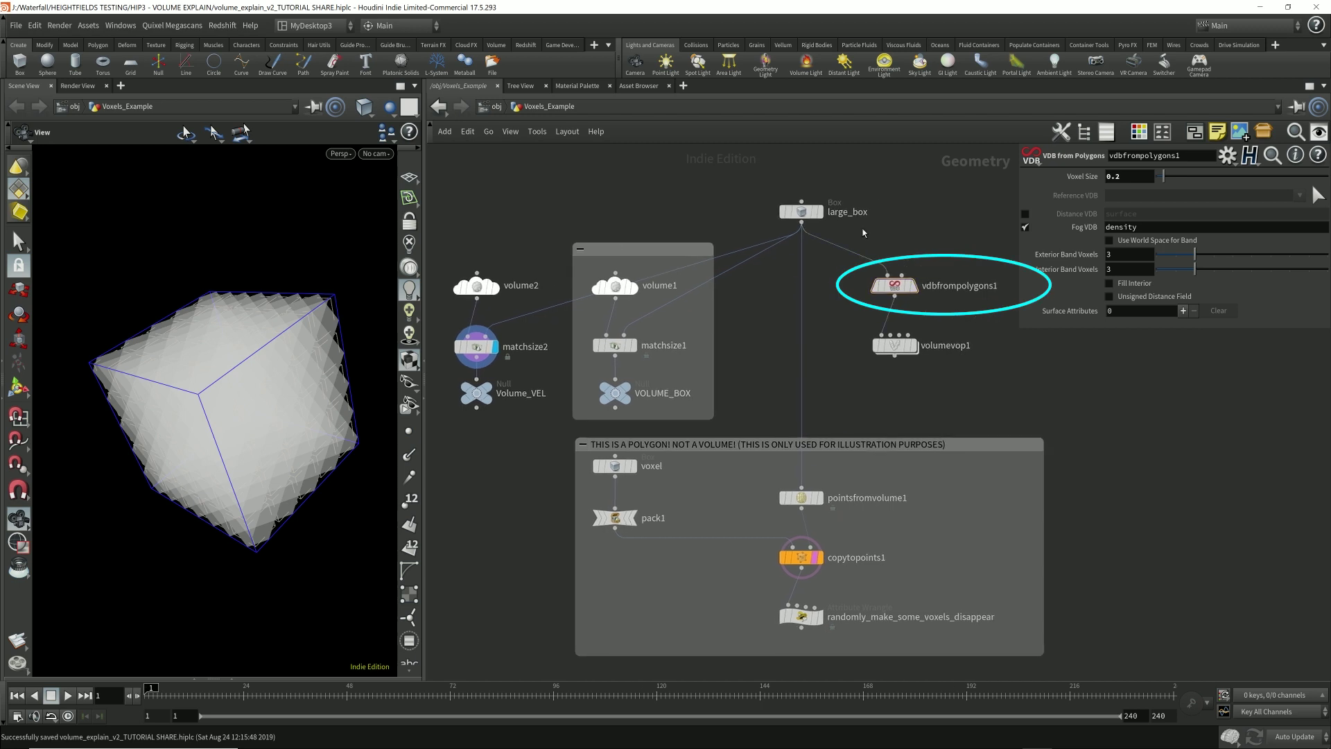
pyautogui.click(819, 211)
pyautogui.click(806, 215)
pyautogui.moveTo(902, 287)
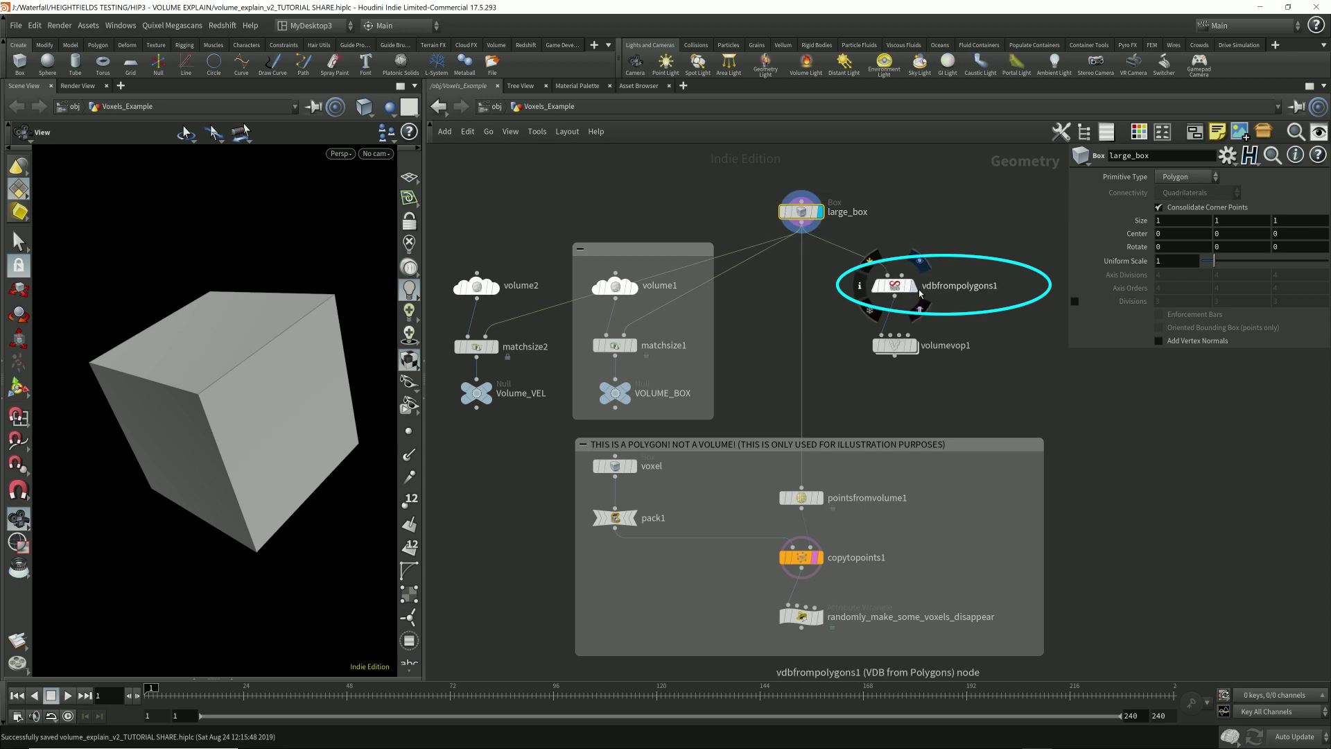
pyautogui.click(901, 286)
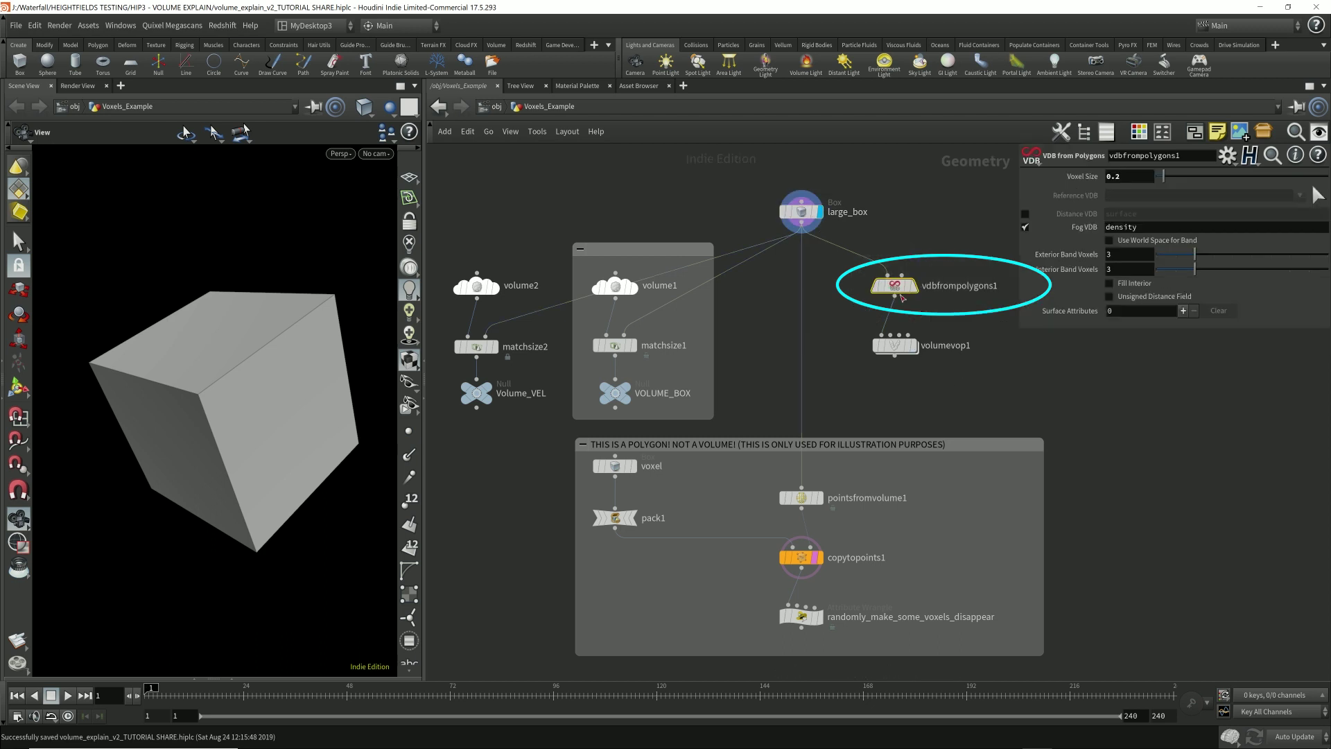
pyautogui.click(807, 211)
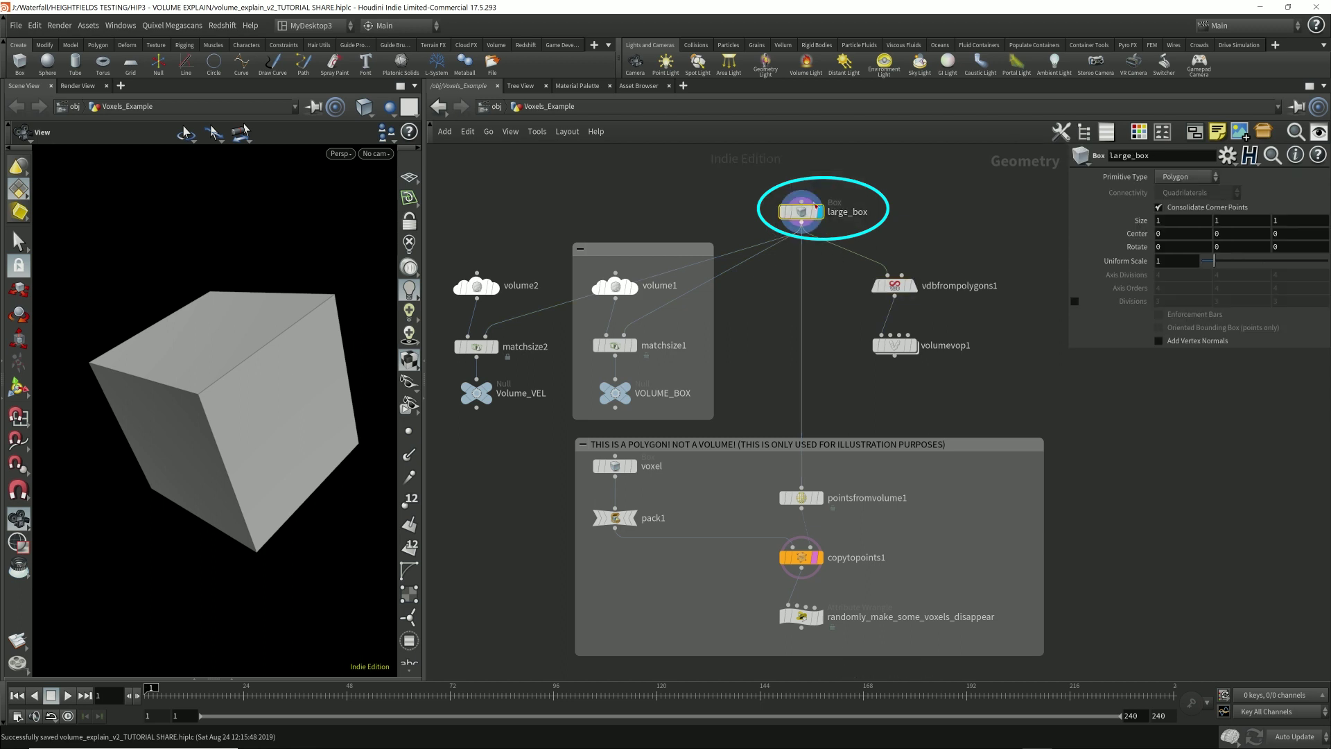
# - Display vdbfrompolygons1's fog VDB and open its node info at the lower right
pyautogui.click(916, 287)
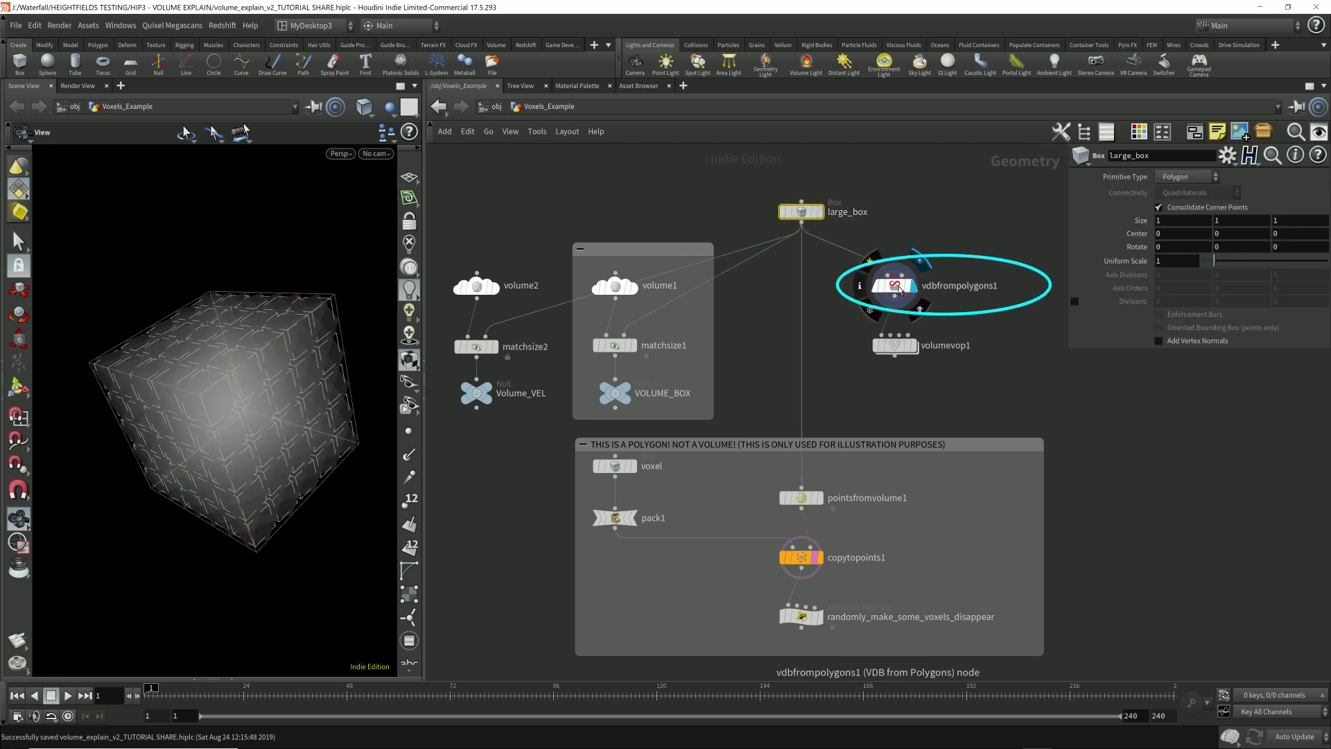
pyautogui.click(892, 293)
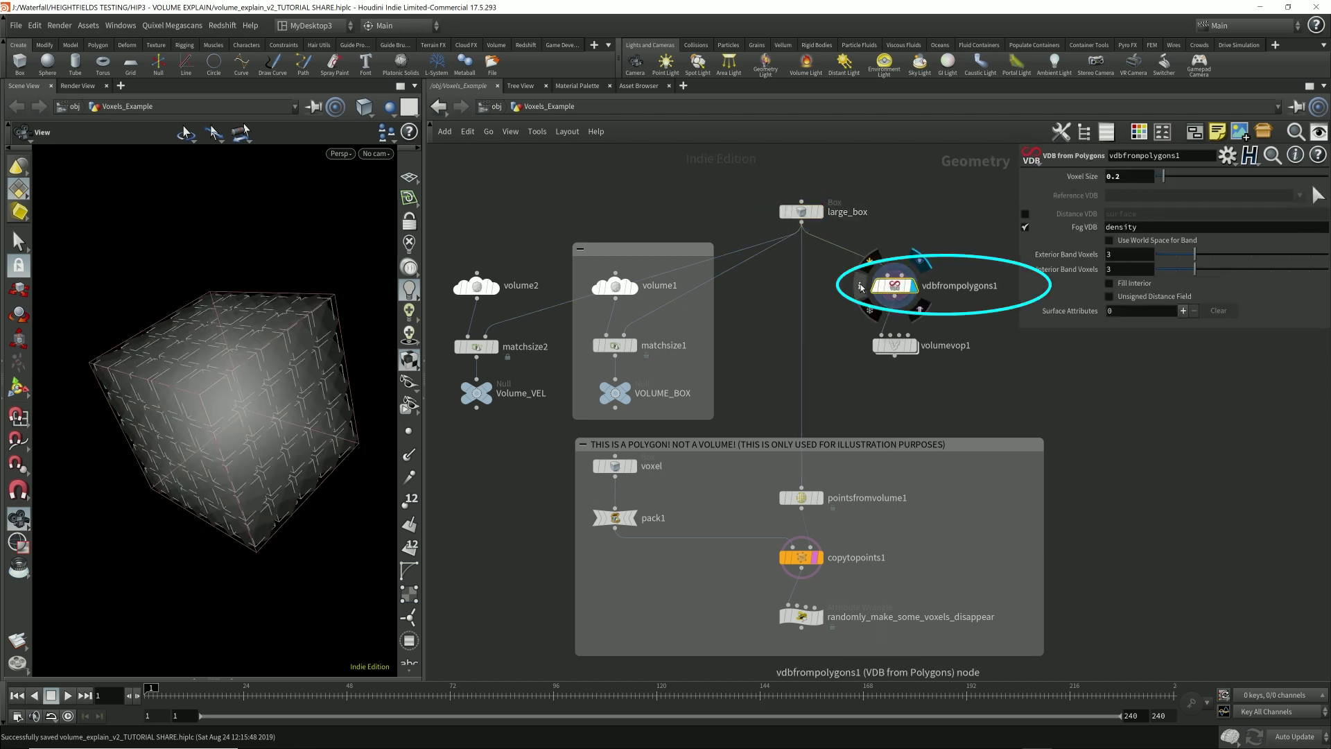
pyautogui.click(861, 288)
pyautogui.moveTo(899, 292); pyautogui.dragTo(539, 454)
pyautogui.moveTo(639, 252); pyautogui.dragTo(801, 372)
# - Pin the VDB info window and place large_box's node info beside it
pyautogui.click(674, 382)
pyautogui.moveTo(804, 215)
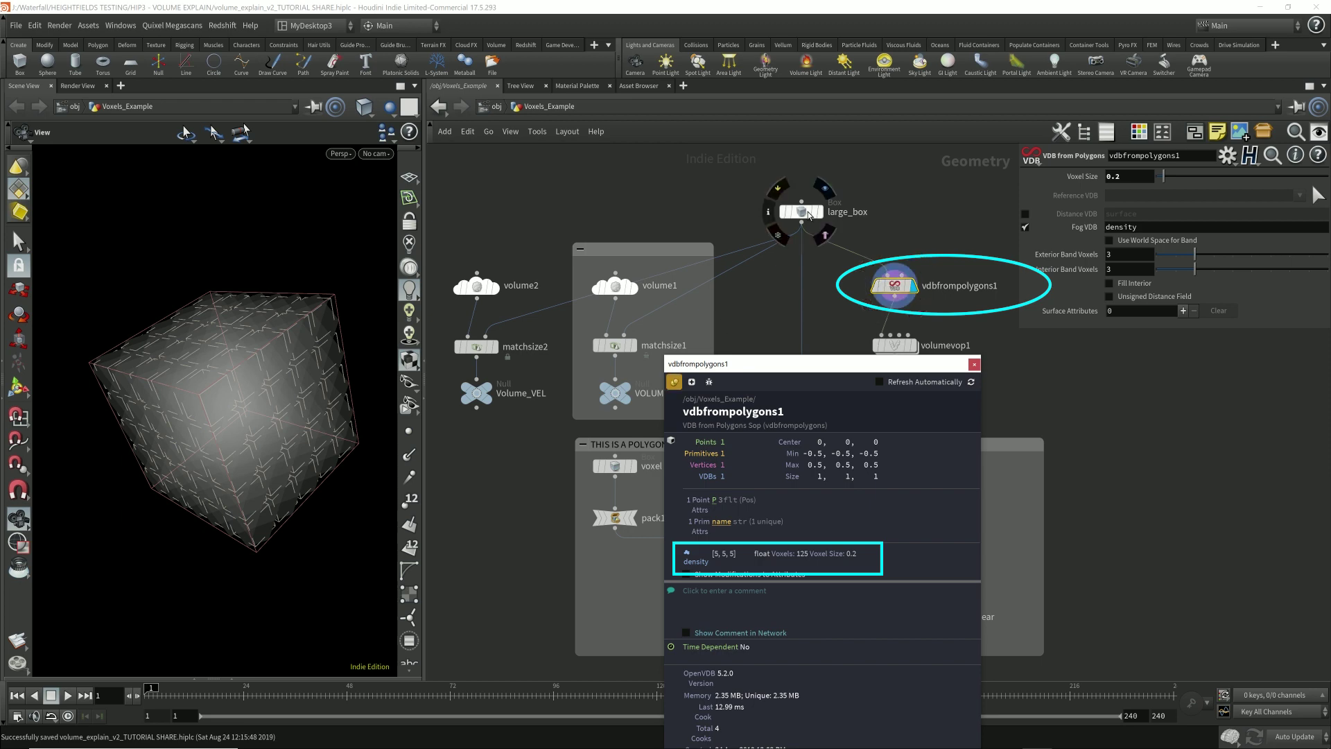
pyautogui.click(768, 211)
pyautogui.moveTo(865, 43); pyautogui.dragTo(422, 372)
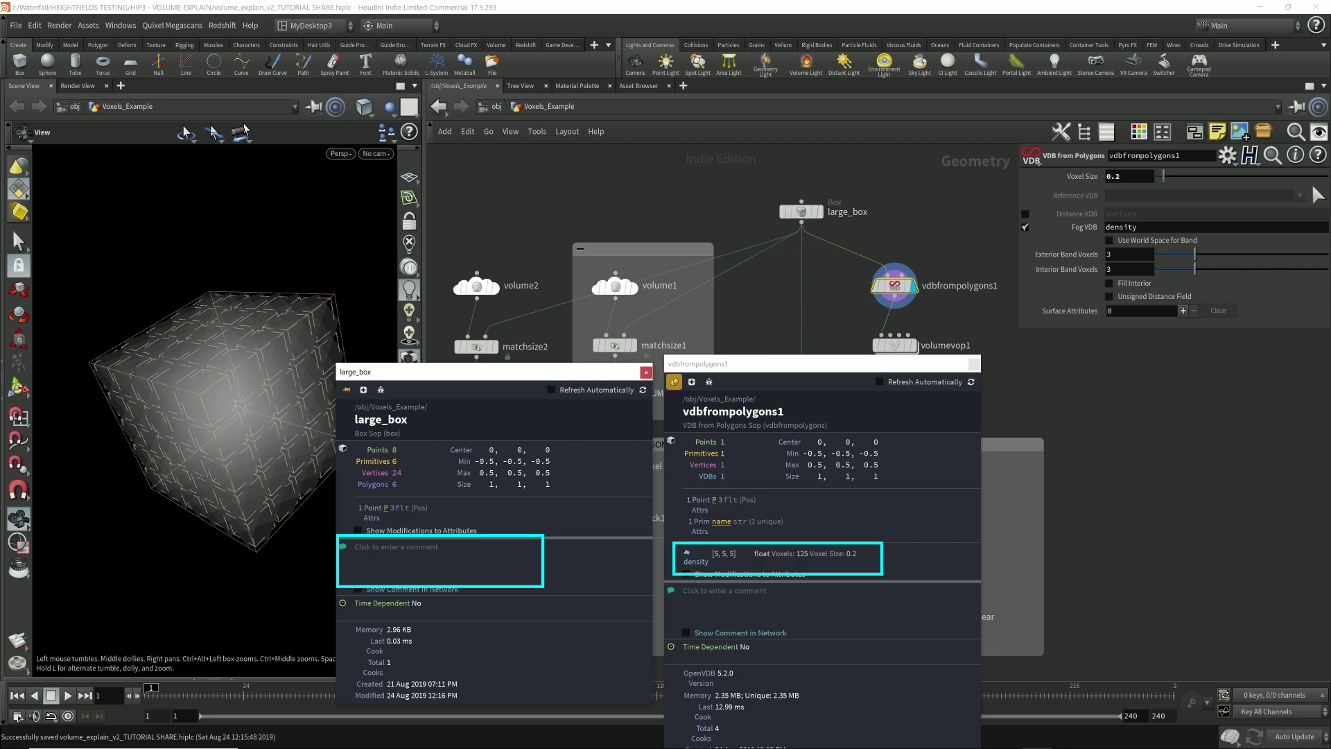
# - Close both info windows and point out the Fog VDB density field
pyautogui.click(645, 374)
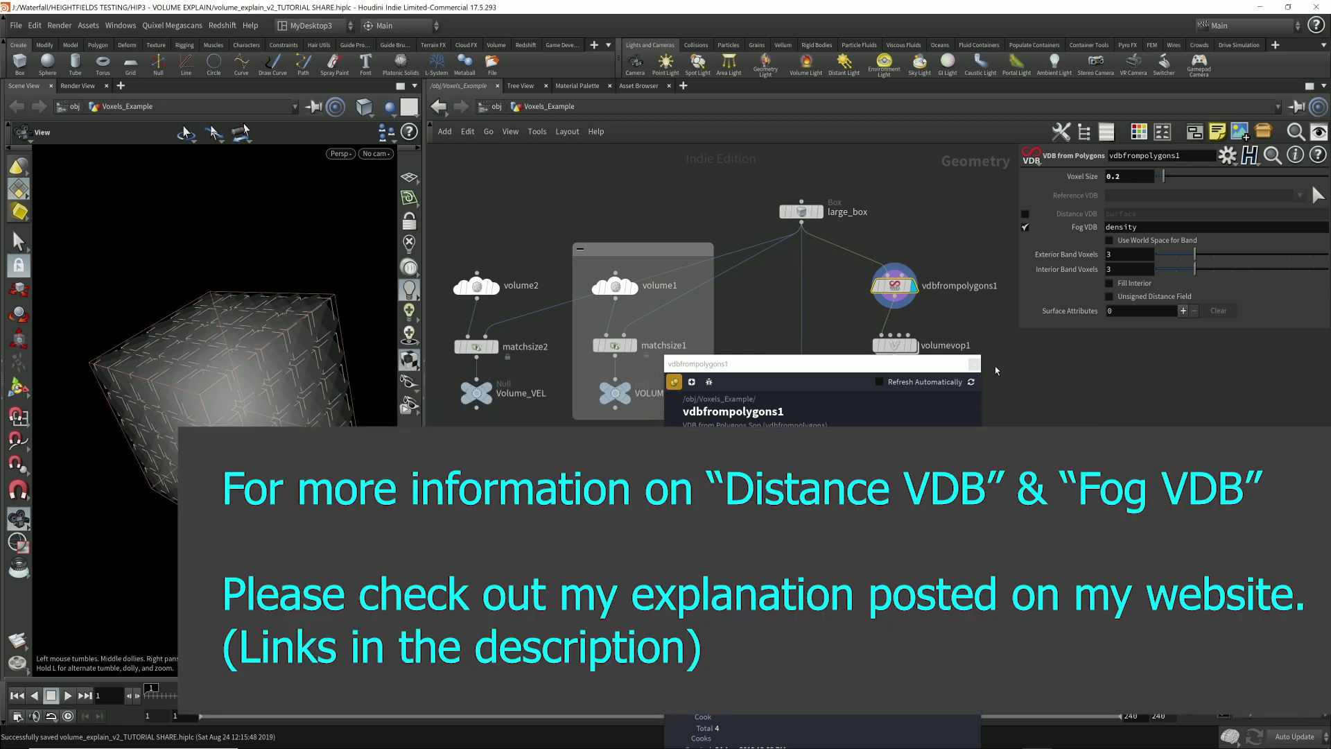
pyautogui.click(977, 365)
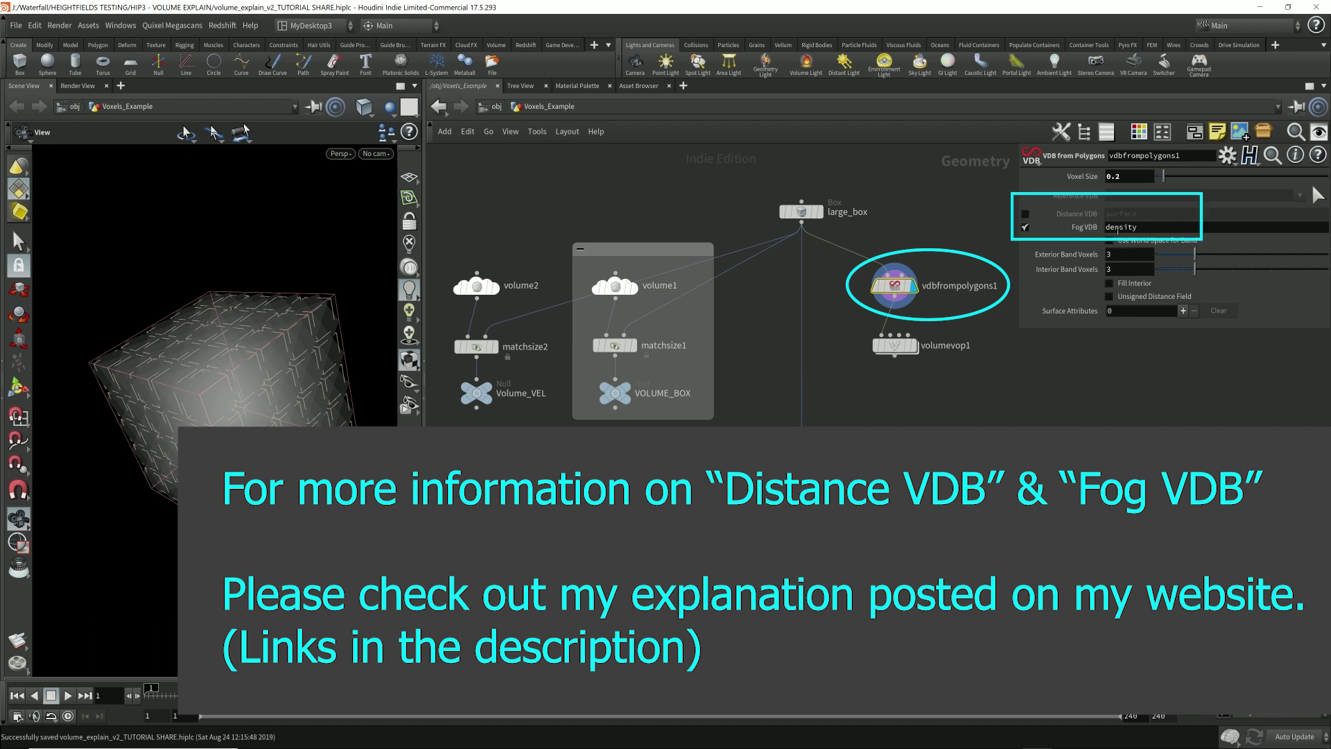
pyautogui.click(1164, 234)
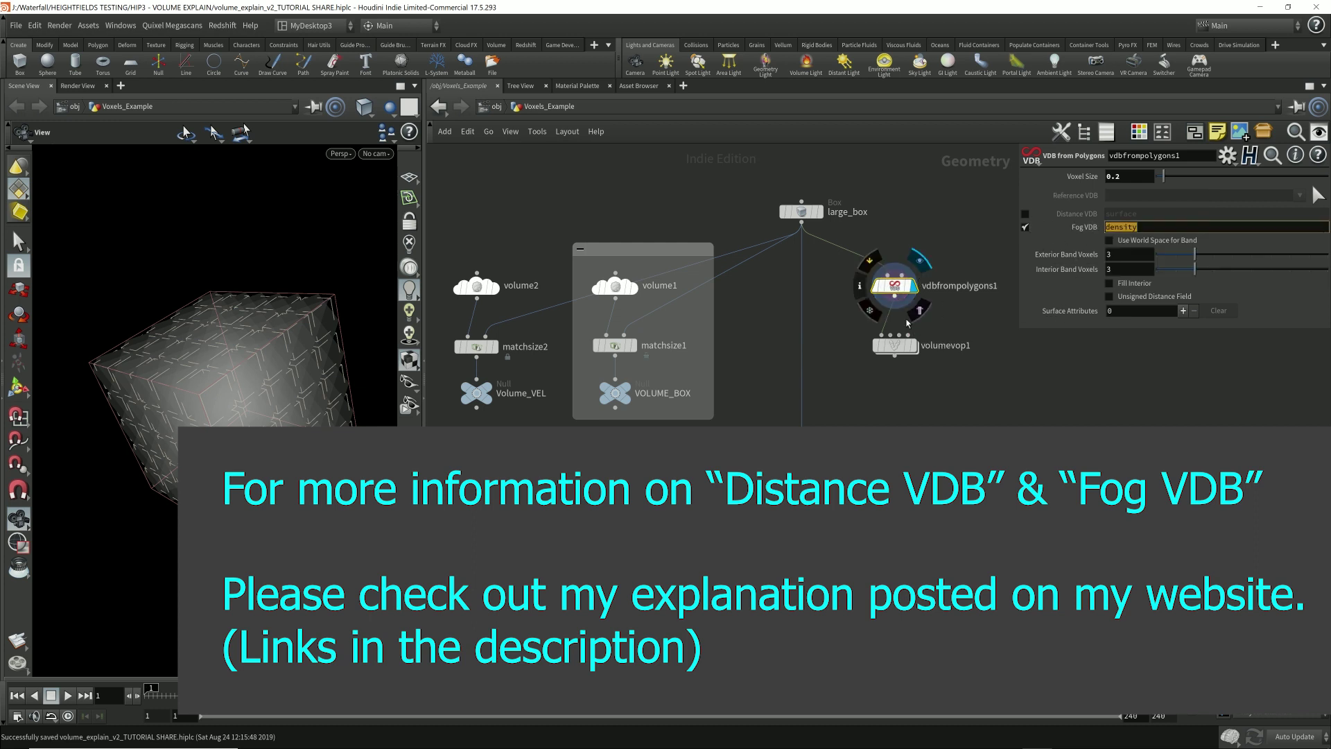
pyautogui.moveTo(914, 315)
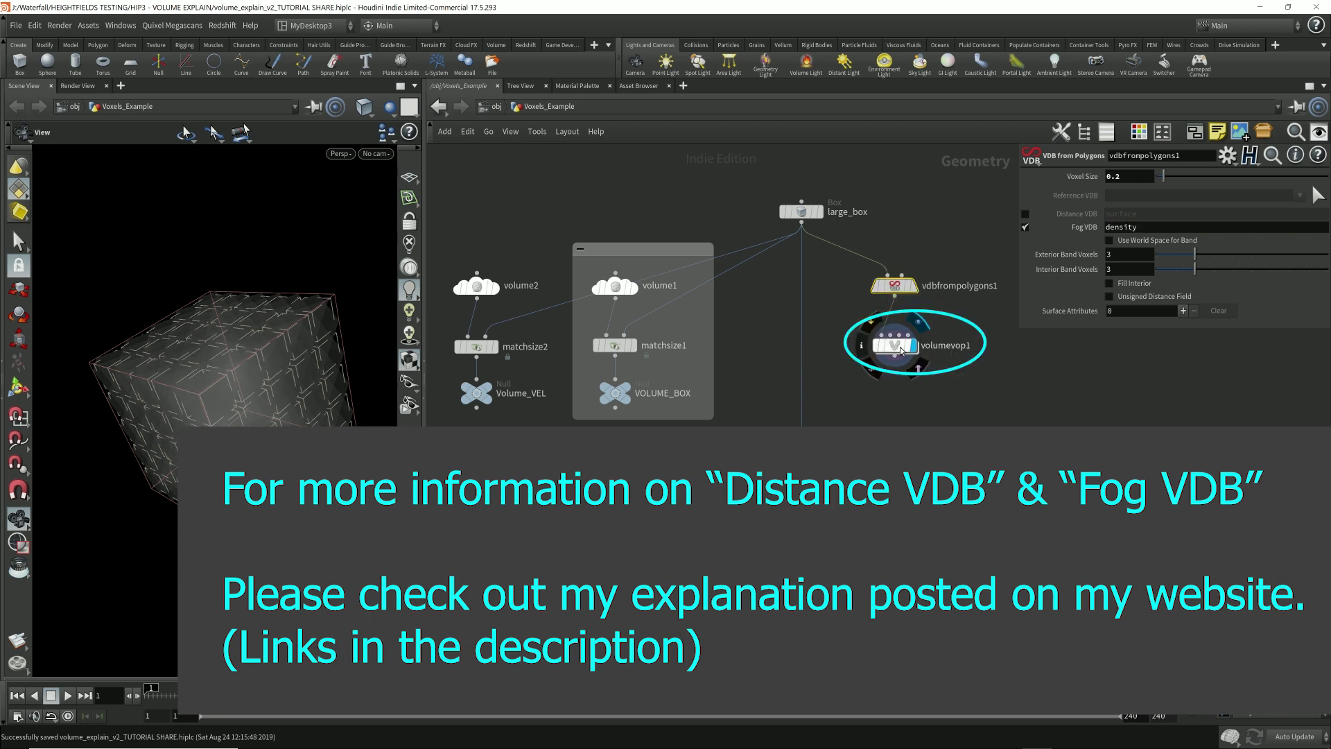
# - Dive into volumevop1's VEX network and select the ORIGIN constant node
pyautogui.click(891, 347)
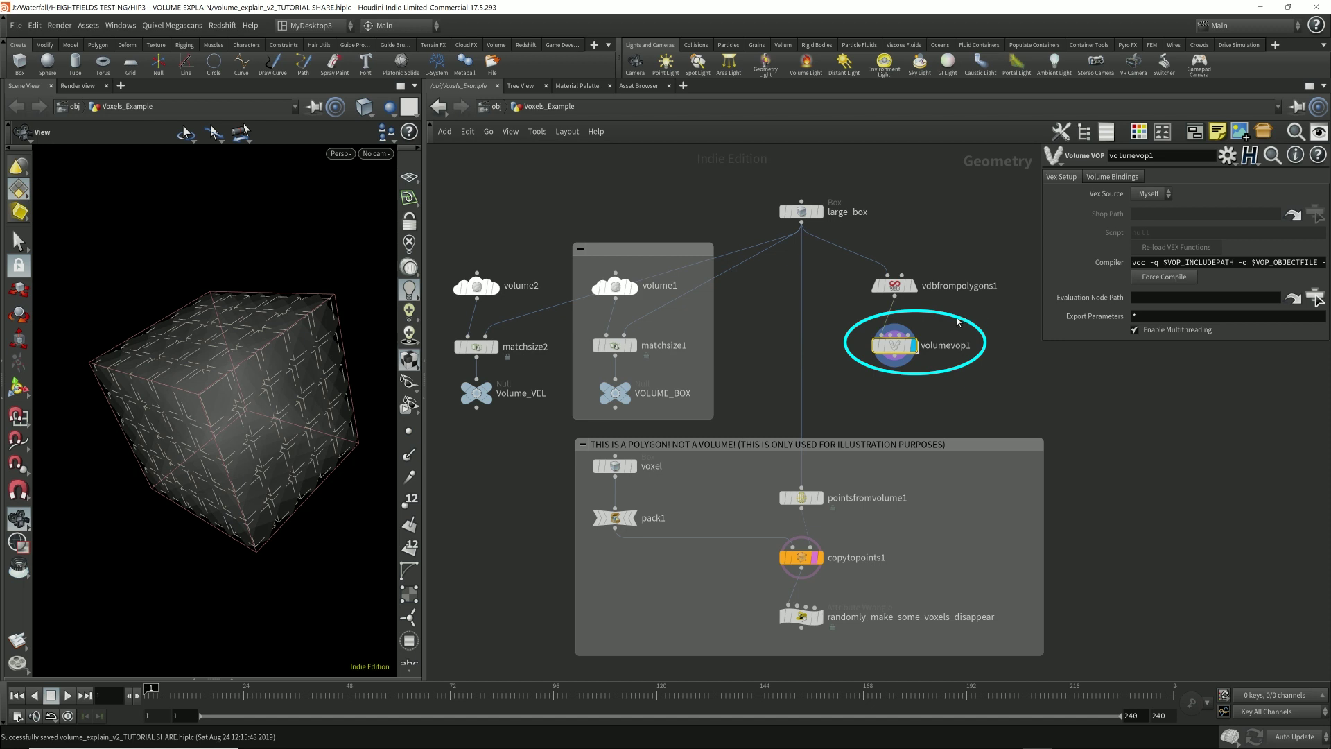
pyautogui.moveTo(860, 361); pyautogui.dragTo(1014, 330)
pyautogui.doubleClick(900, 344)
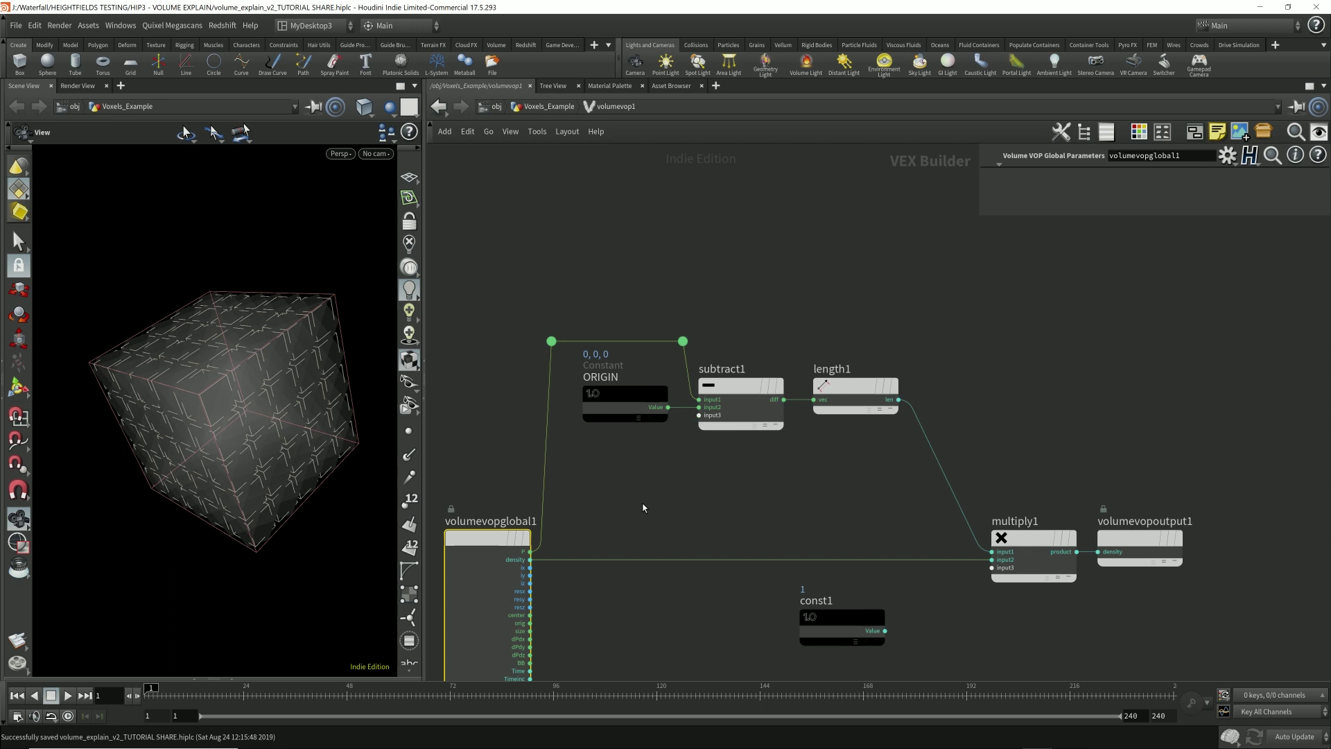
pyautogui.click(617, 395)
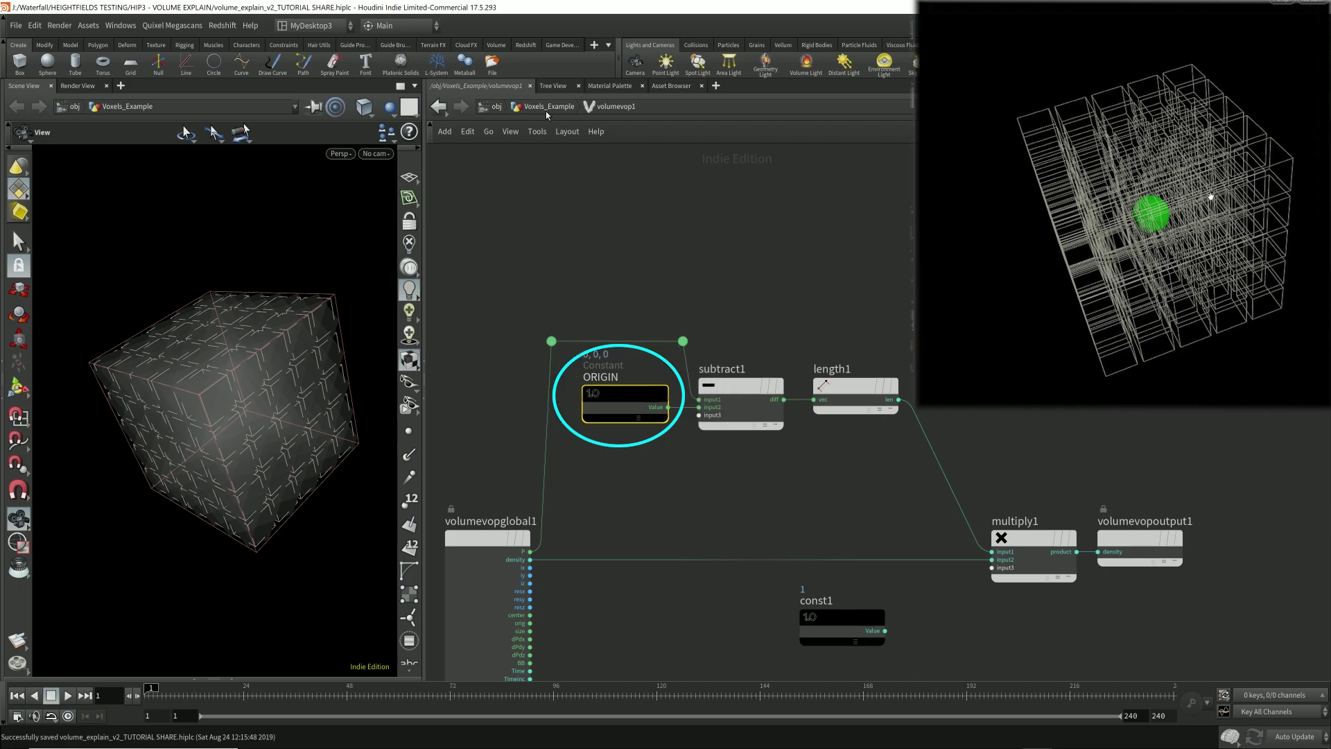
# - Enable Display Ortho Grid in the viewport display options, then orbit to a low side view
pyautogui.press('d')
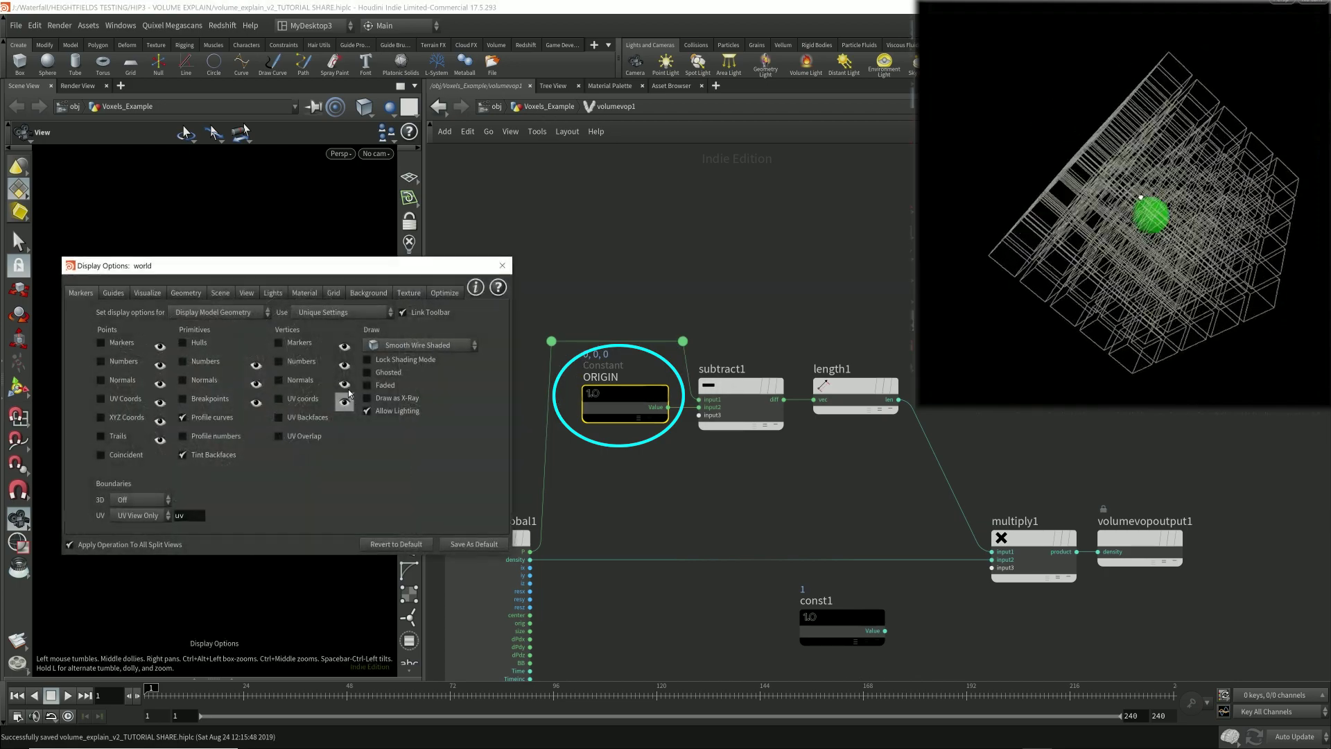
pyautogui.click(333, 293)
pyautogui.click(80, 324)
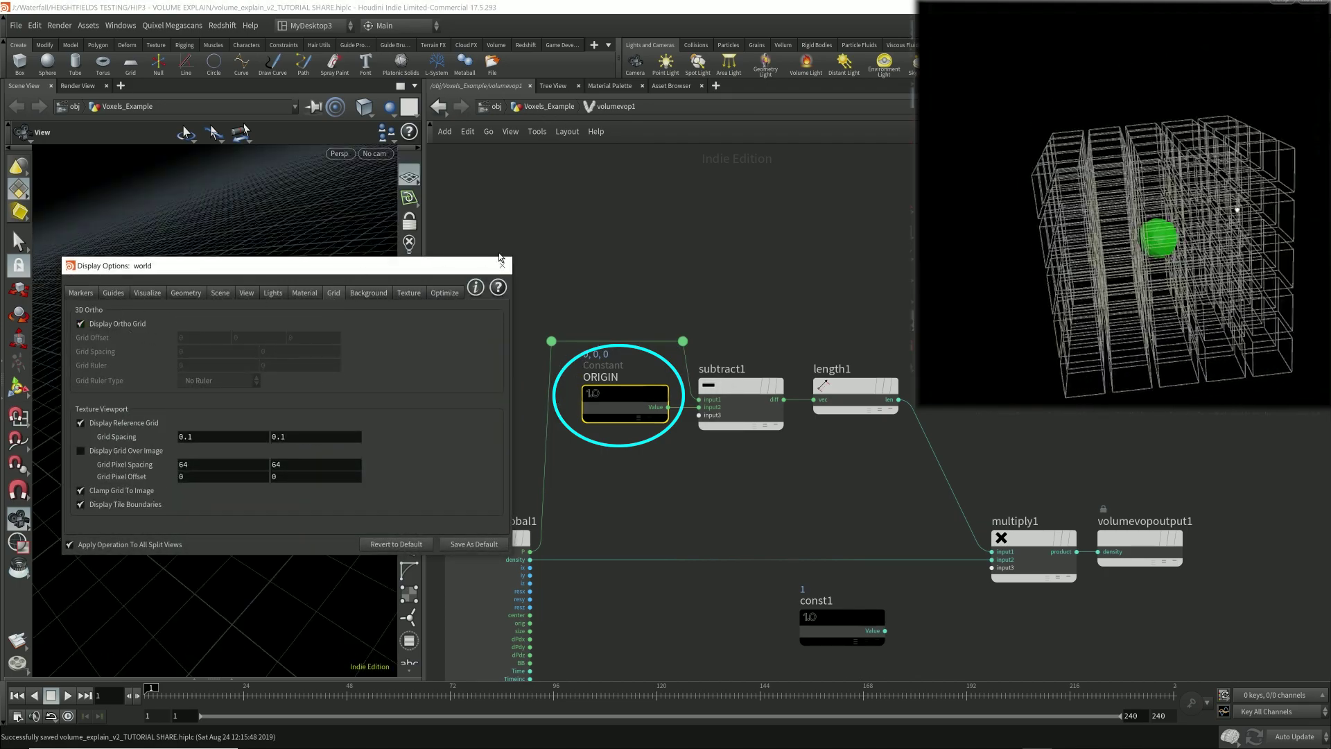
pyautogui.click(502, 264)
pyautogui.moveTo(297, 392); pyautogui.dragTo(266, 450)
pyautogui.moveTo(217, 336); pyautogui.dragTo(268, 412)
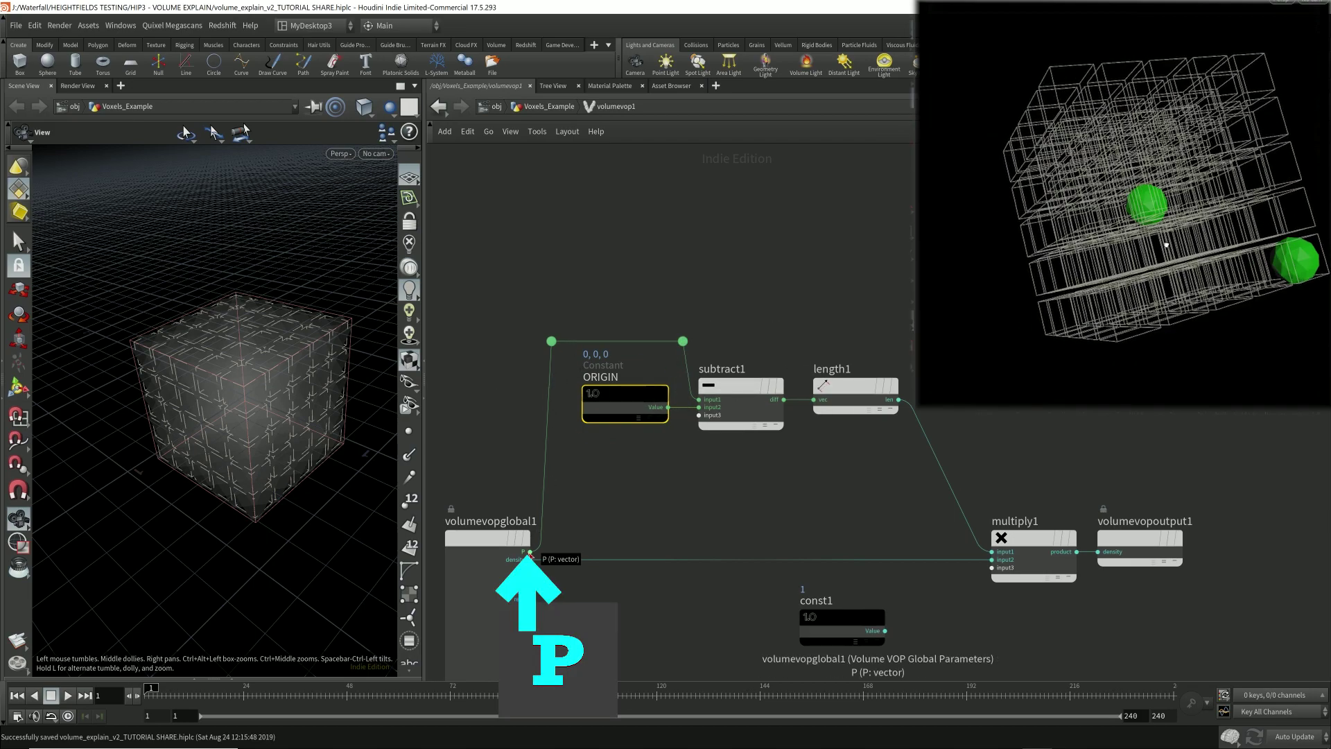
pyautogui.moveTo(529, 553); pyautogui.dragTo(717, 497)
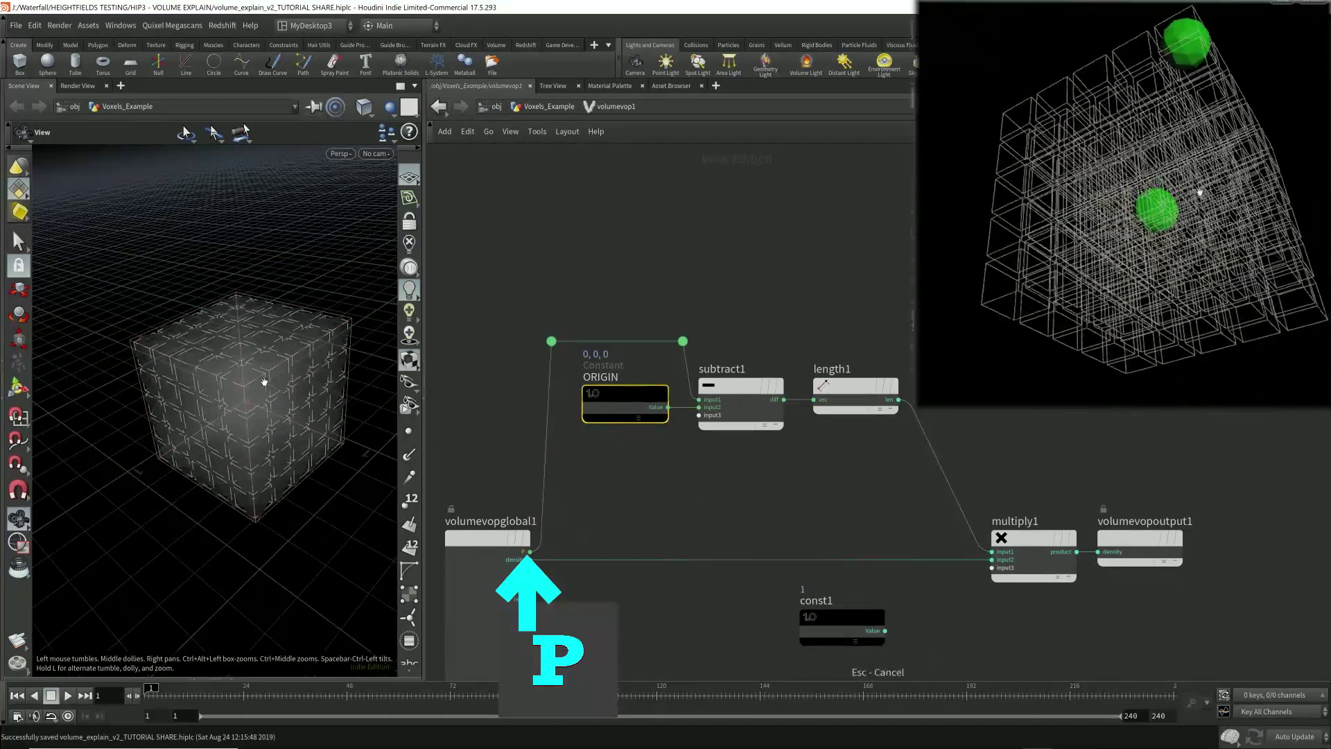
pyautogui.click(743, 389)
pyautogui.click(624, 396)
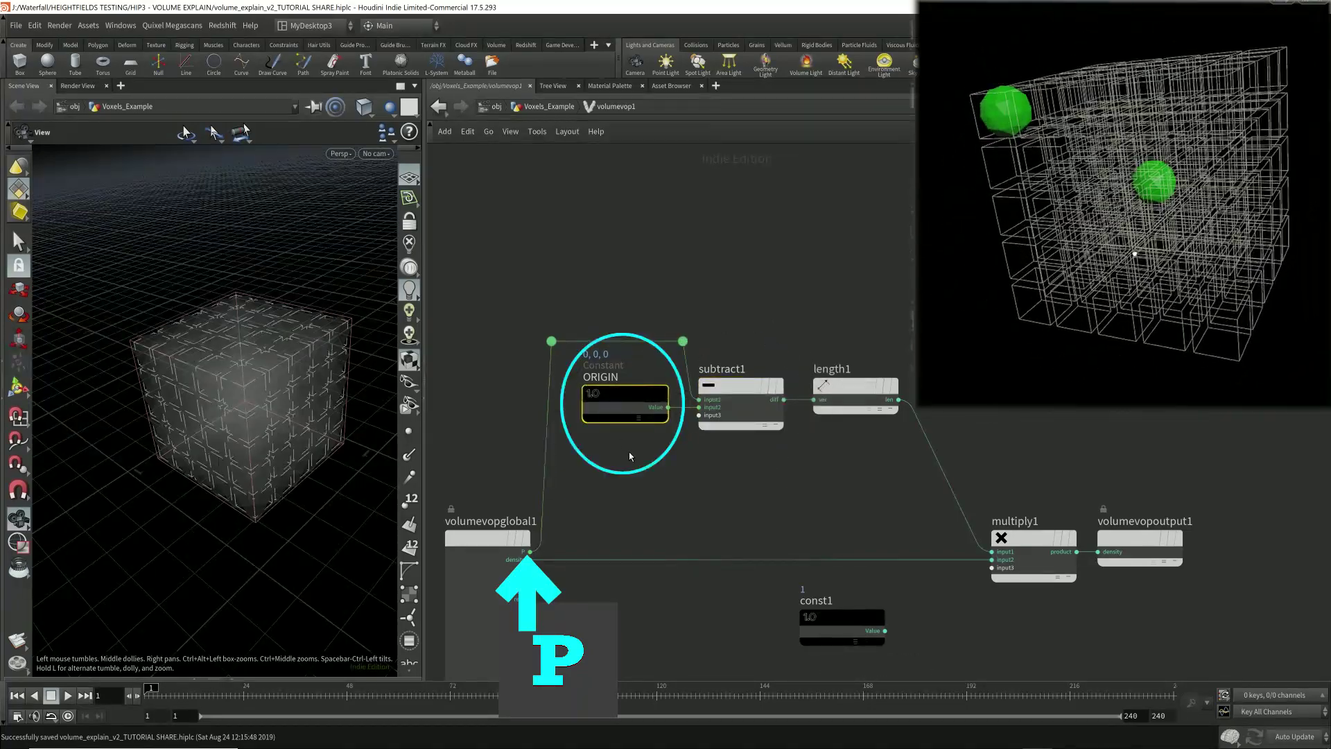
pyautogui.moveTo(216, 409)
pyautogui.mouseDown()
pyautogui.moveTo(249, 392)
pyautogui.moveTo(226, 401)
pyautogui.mouseUp()
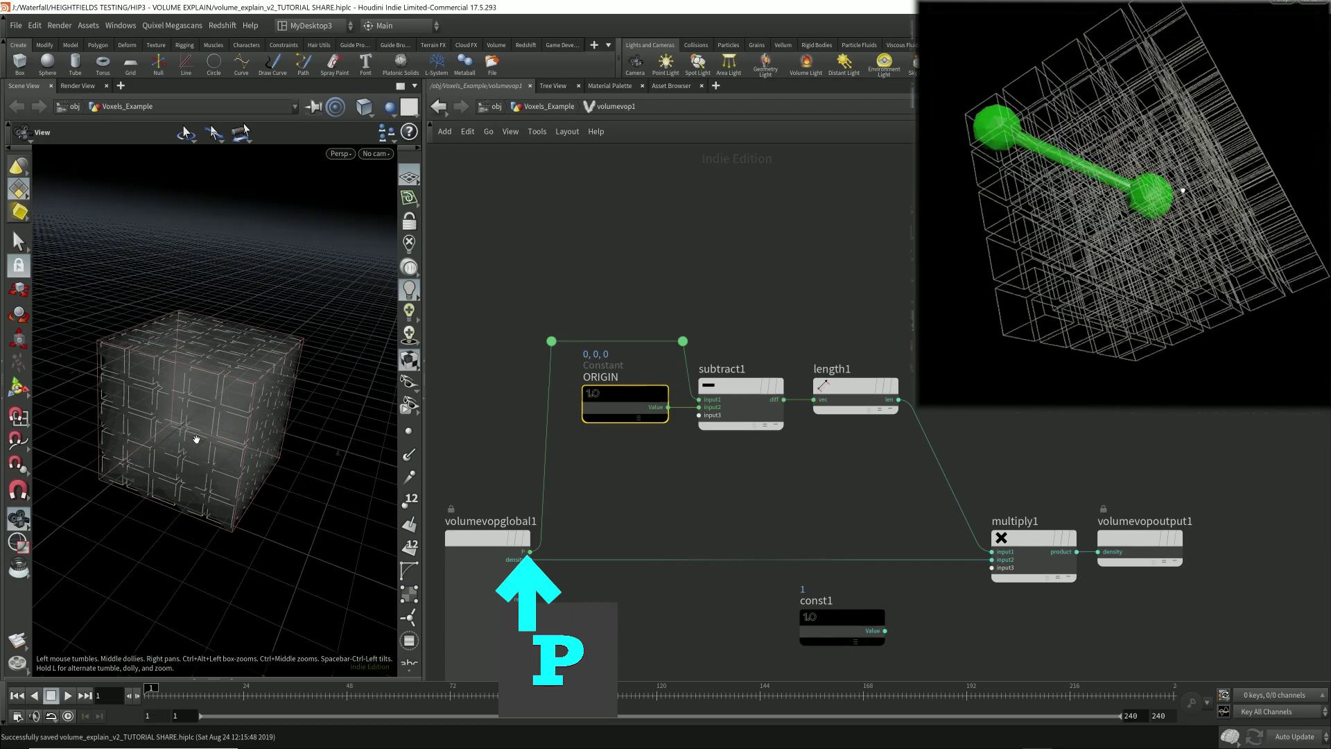
pyautogui.click(856, 386)
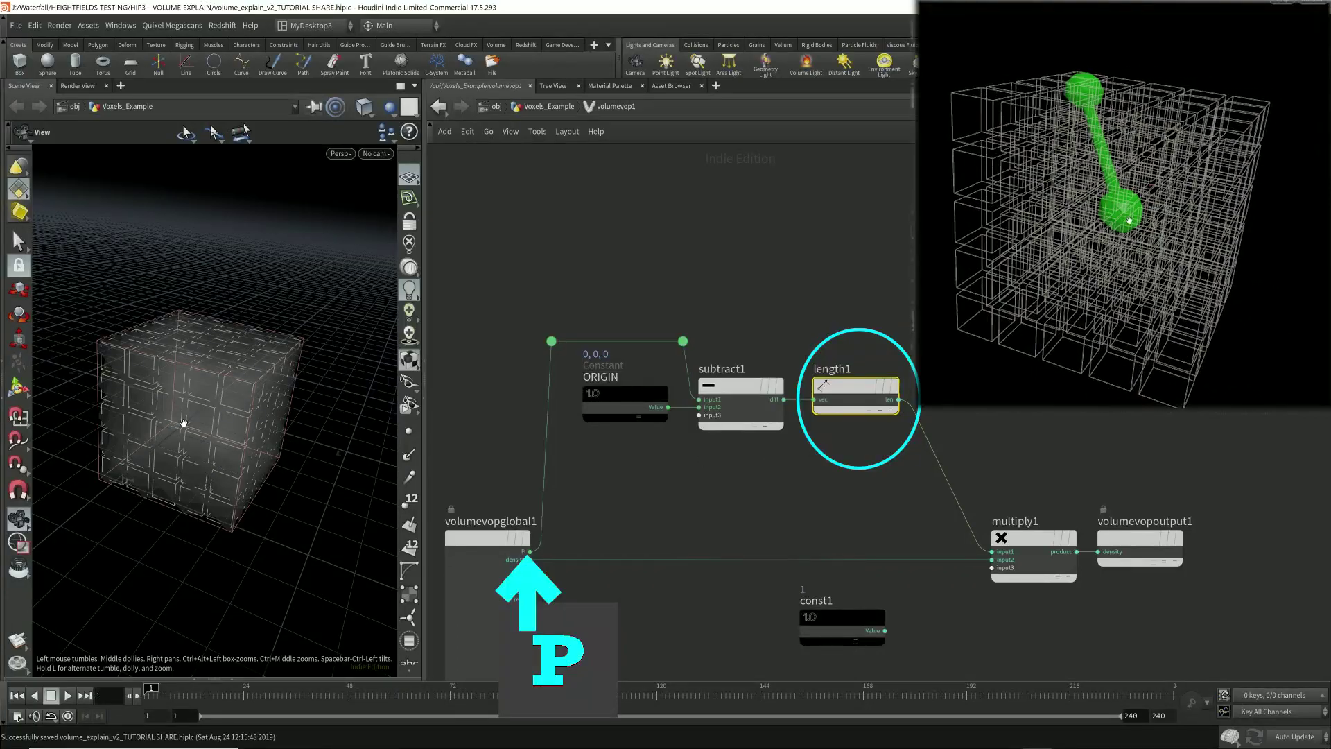
pyautogui.moveTo(190, 422); pyautogui.dragTo(230, 299)
pyautogui.moveTo(230, 383); pyautogui.dragTo(268, 357)
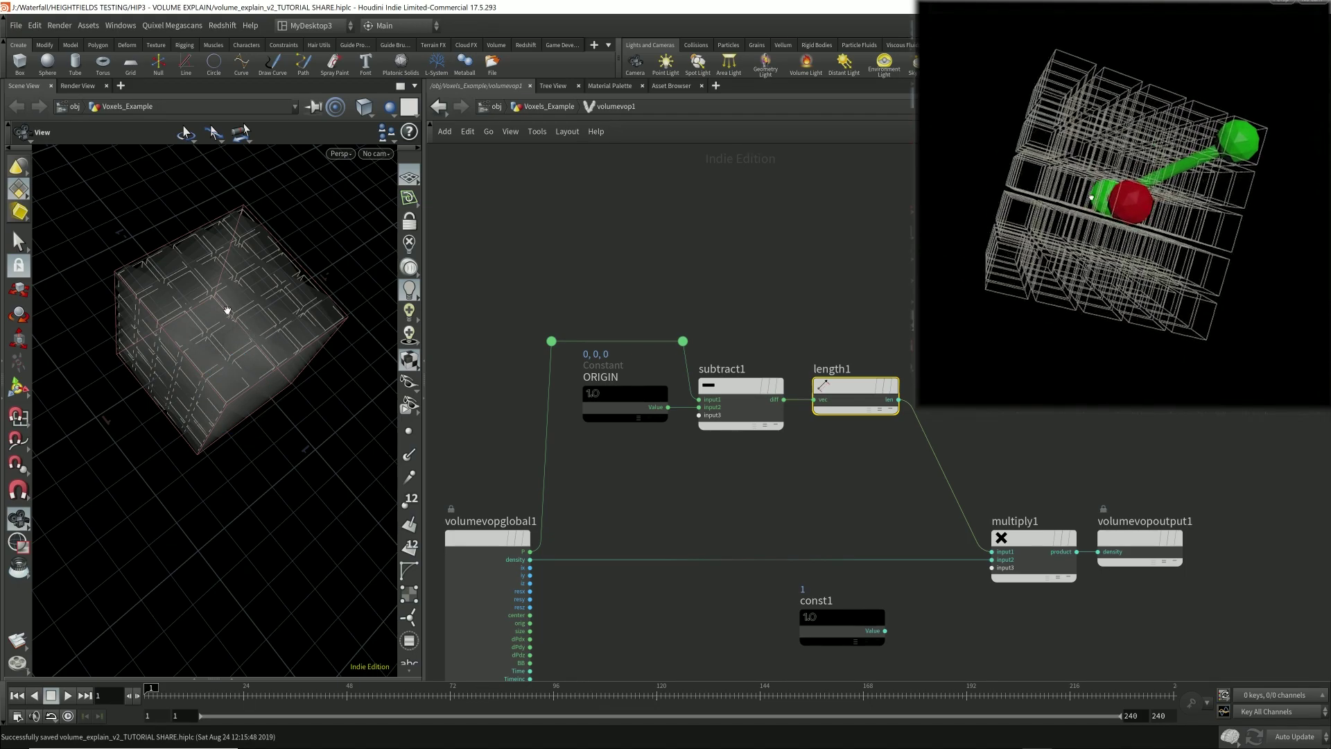
# - Inspect multiply1 and volumevopoutput1, then select const1 to show its float value of 1
pyautogui.click(1017, 552)
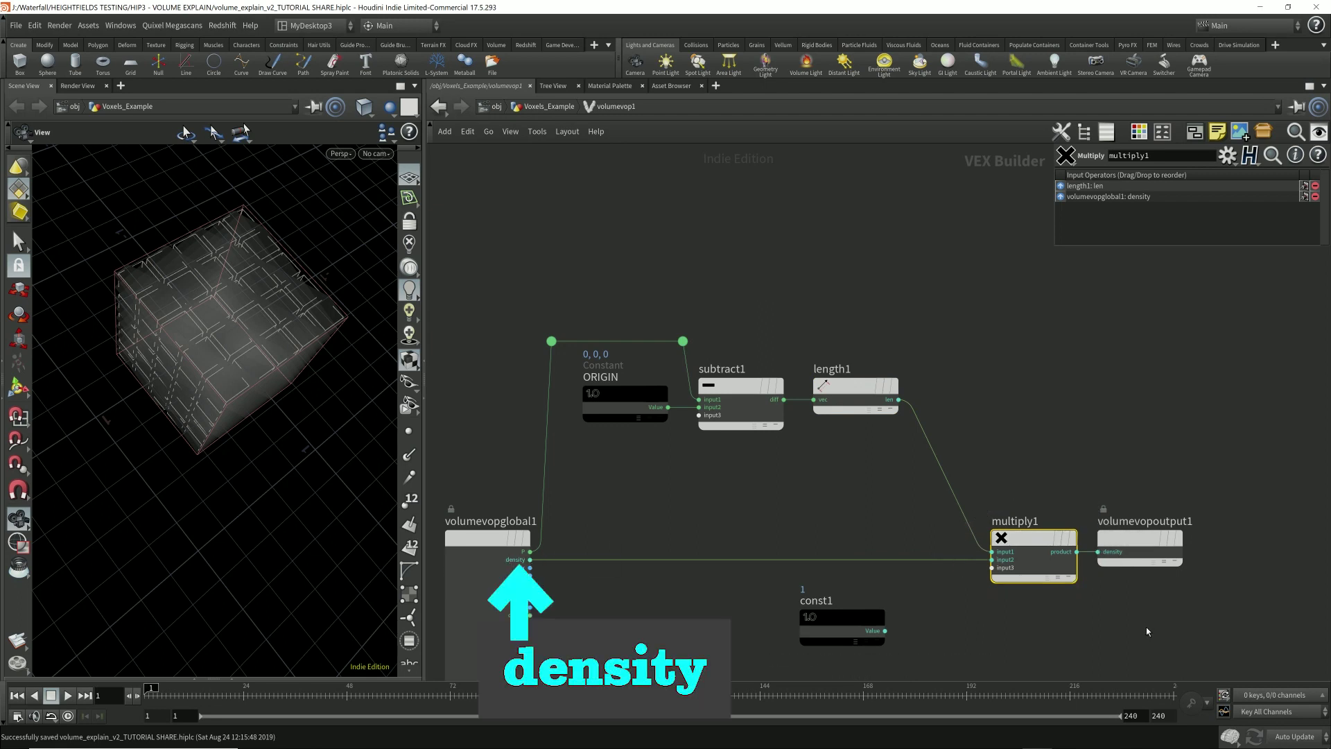
pyautogui.click(1139, 562)
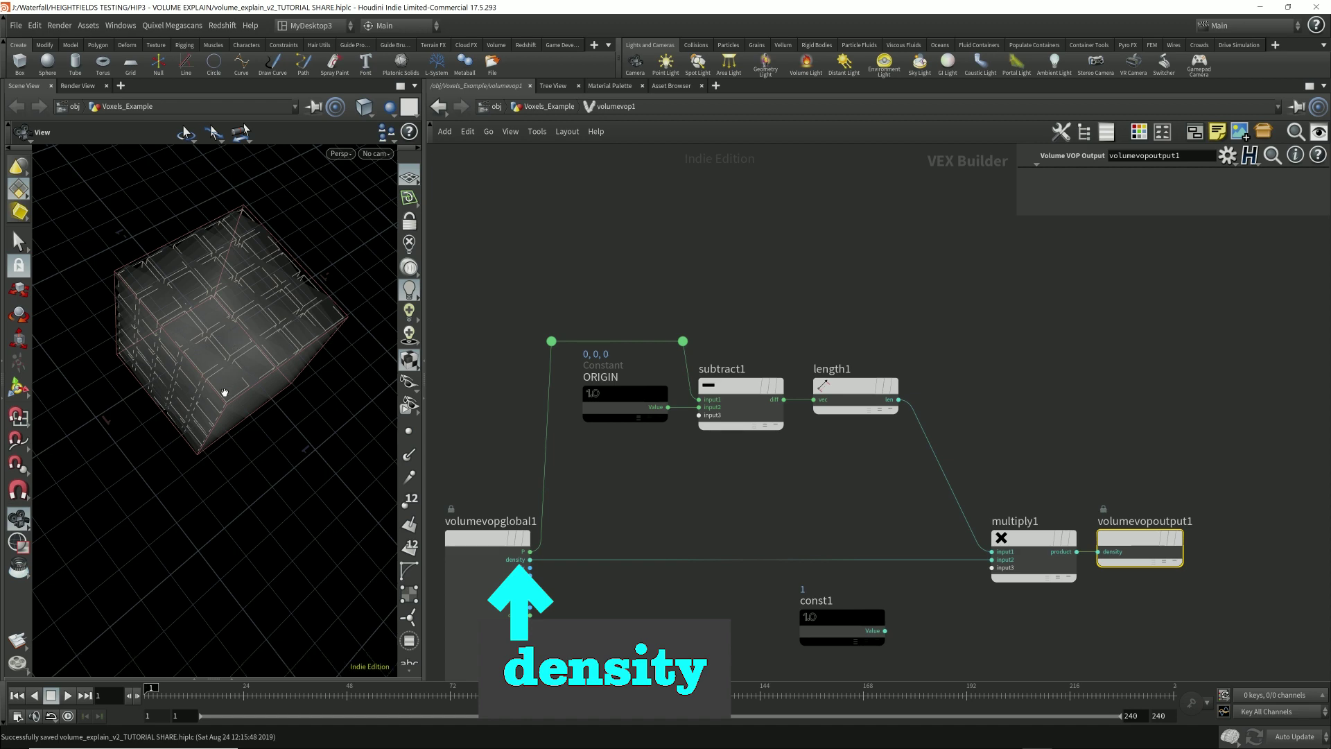
pyautogui.moveTo(224, 393); pyautogui.dragTo(271, 388)
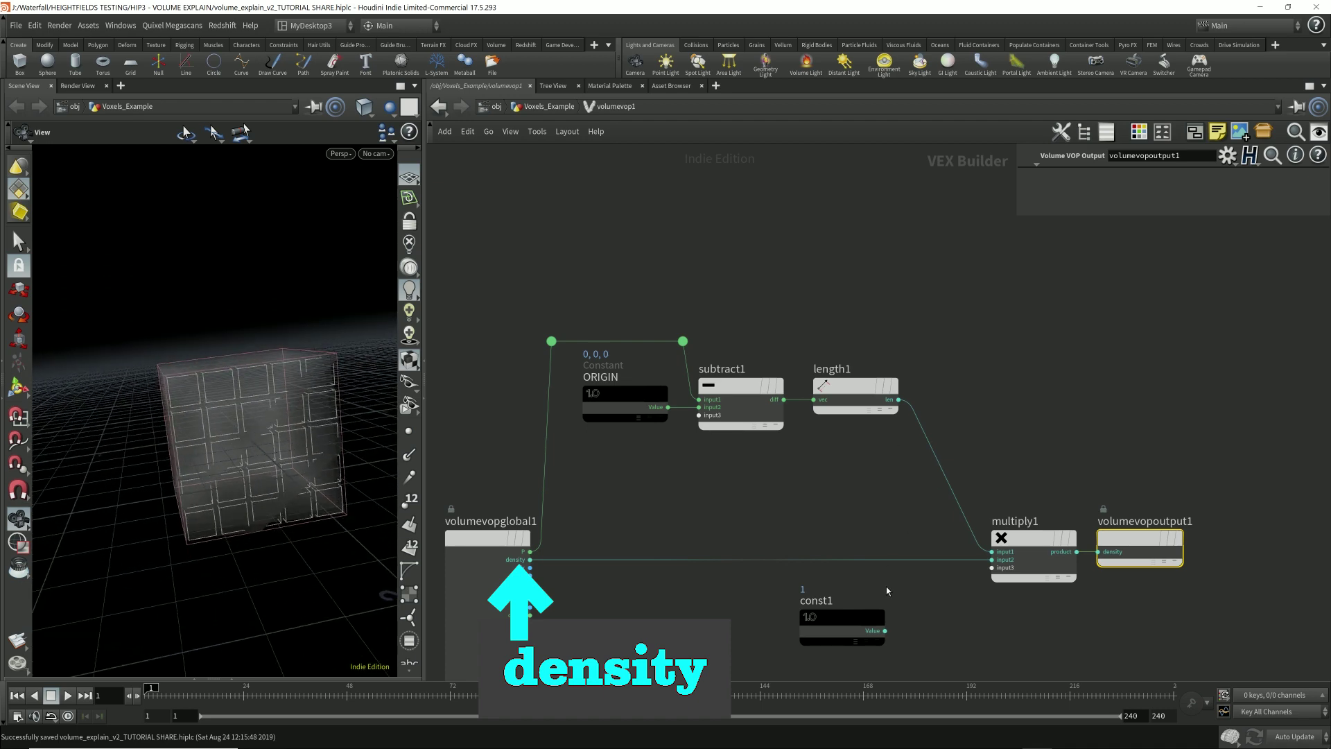
pyautogui.click(843, 616)
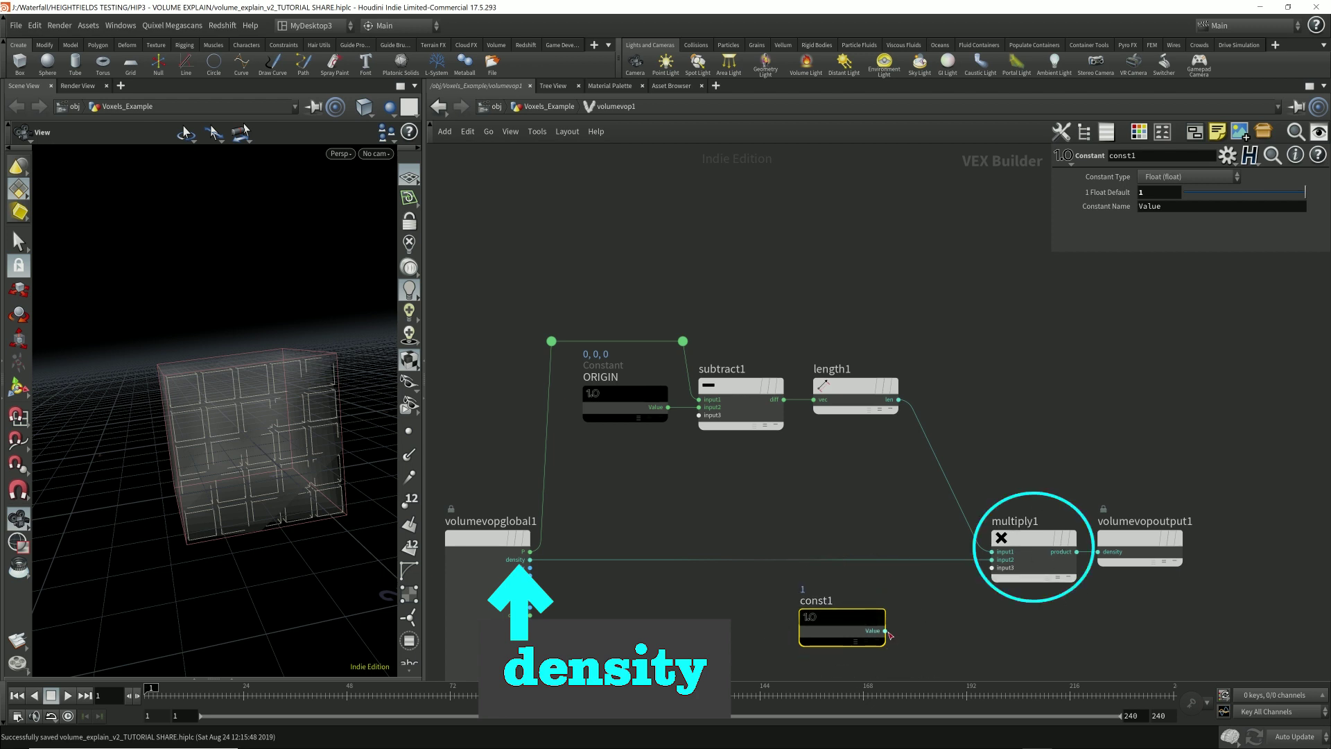
# - Wire const1 into multiply1 and try constant values such as 2, 3, 4.7 and 8.1
pyautogui.click(833, 629)
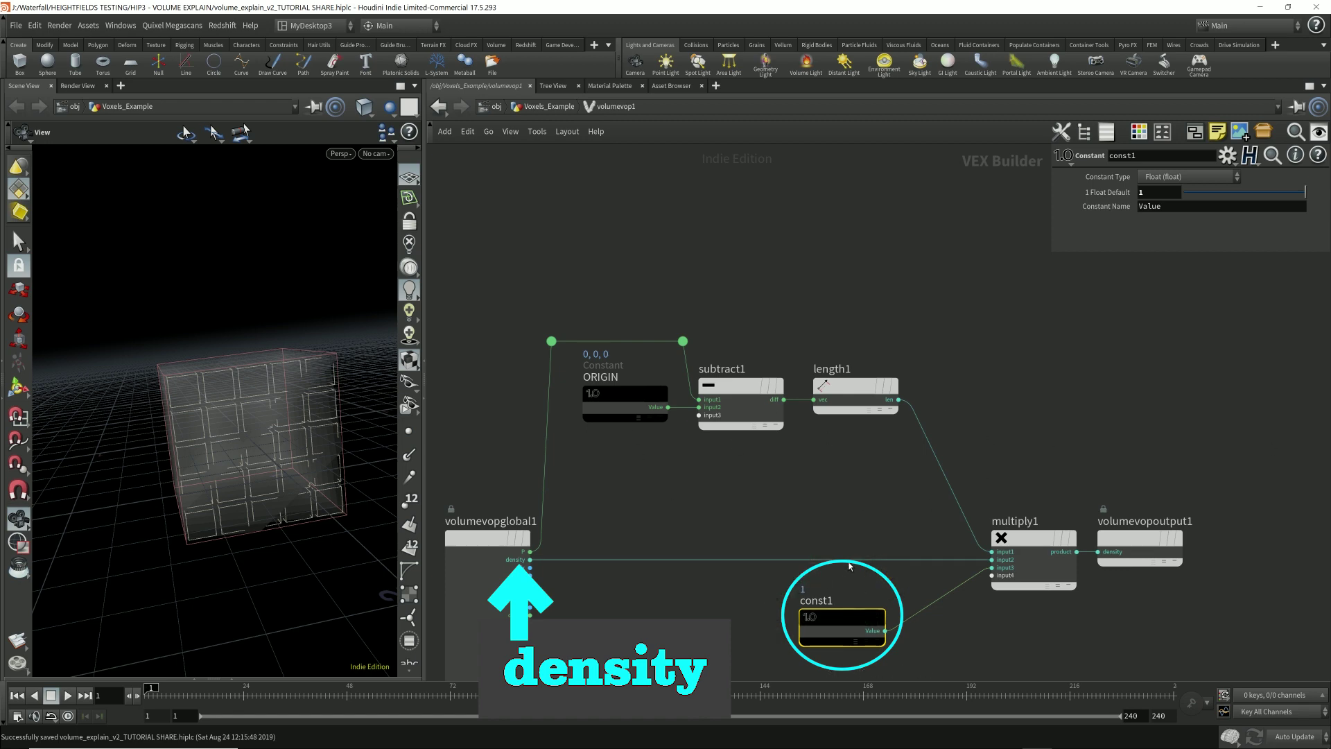
pyautogui.click(1161, 195)
pyautogui.press('BackSpace')
pyautogui.write('2.3')
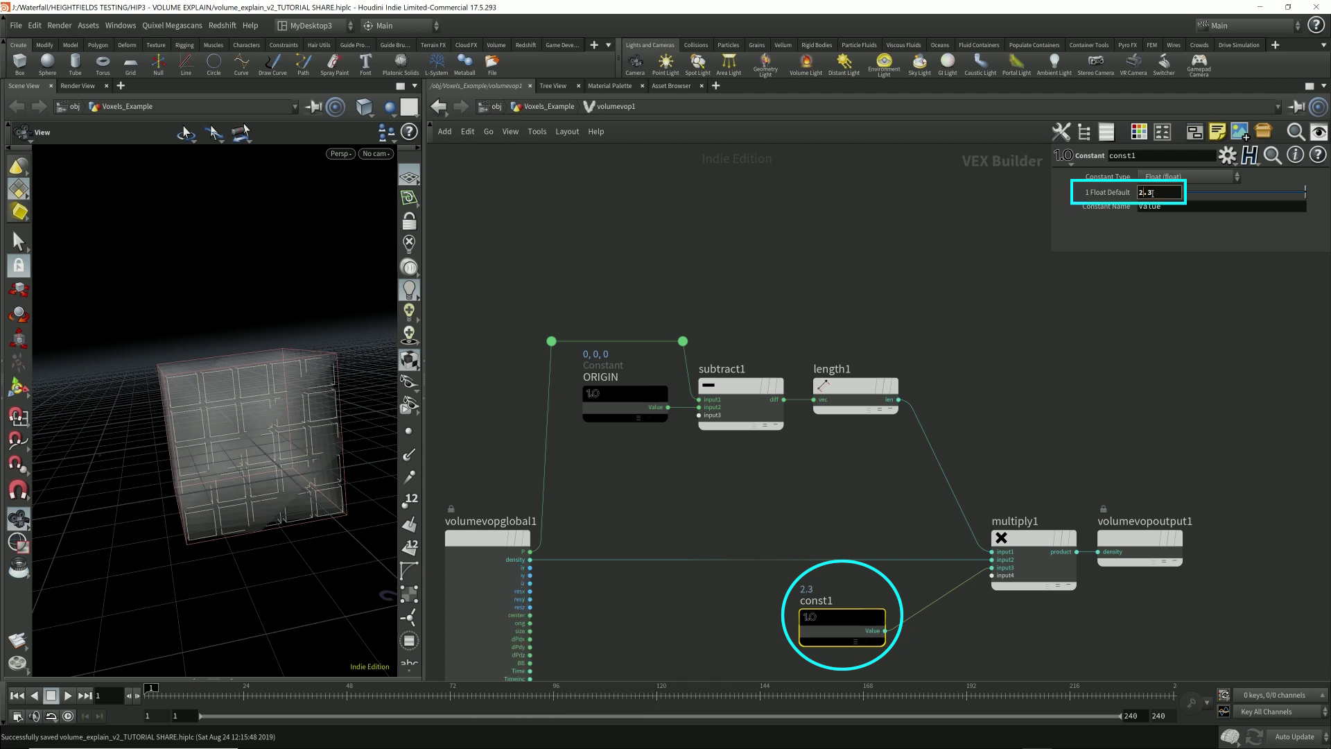
pyautogui.press('BackSpace')
pyautogui.write('6')
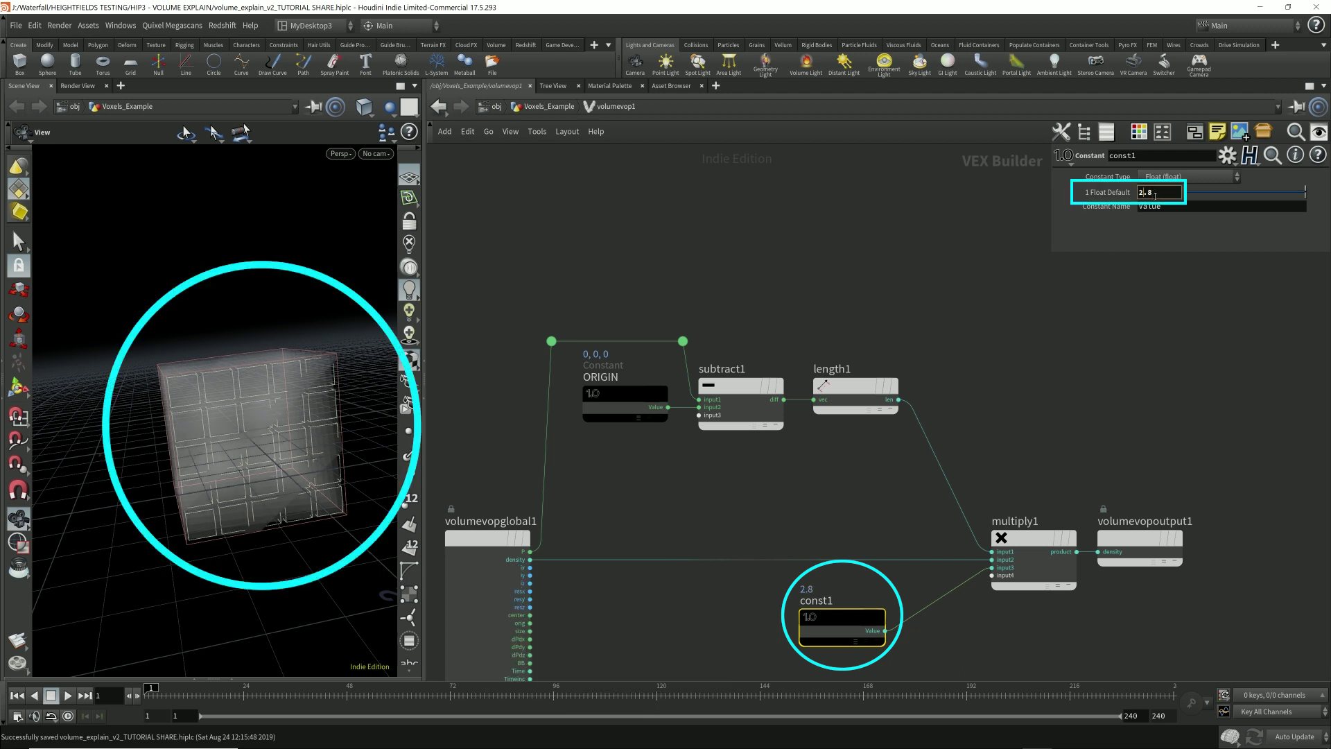
pyautogui.press('BackSpace')
pyautogui.press('BackSpace')
pyautogui.press('BackSpace')
pyautogui.write('3.5')
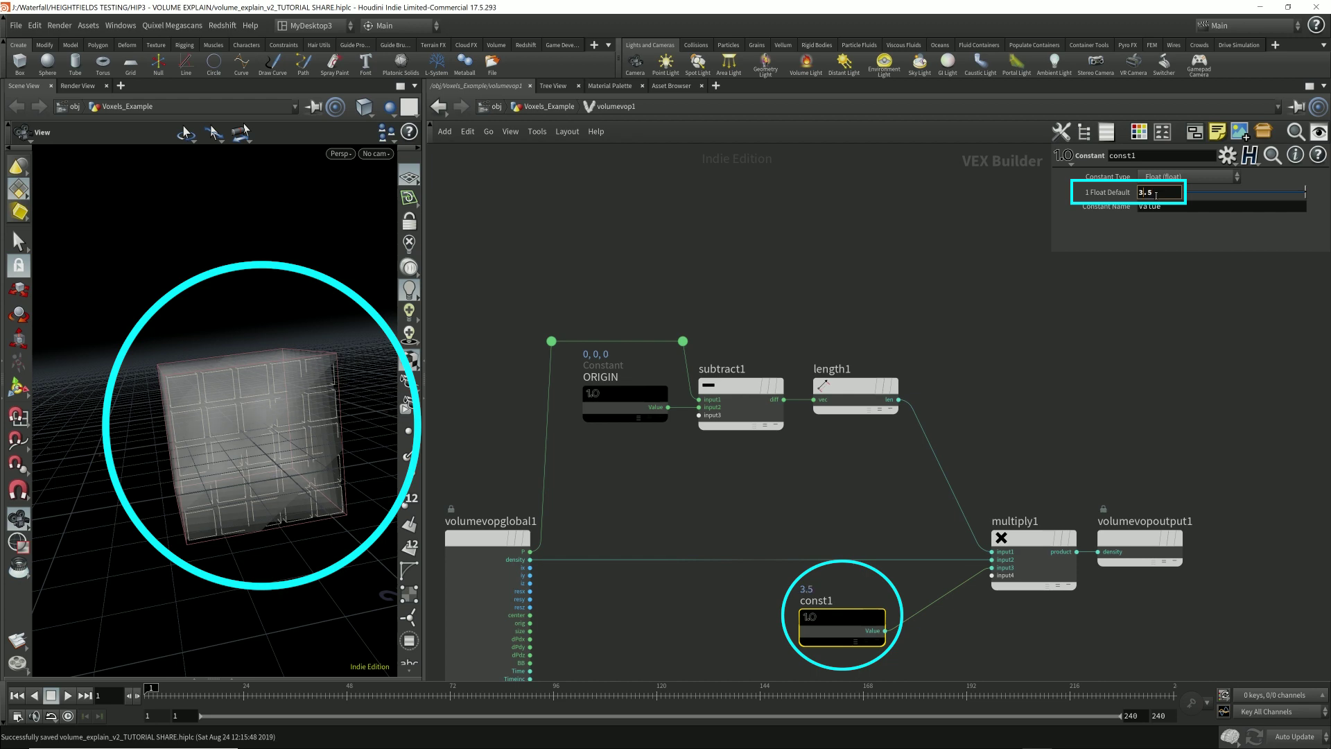
pyautogui.press('BackSpace')
pyautogui.press('BackSpace')
pyautogui.press('BackSpace')
pyautogui.write('4.7')
pyautogui.press('BackSpace')
pyautogui.write('8.1')
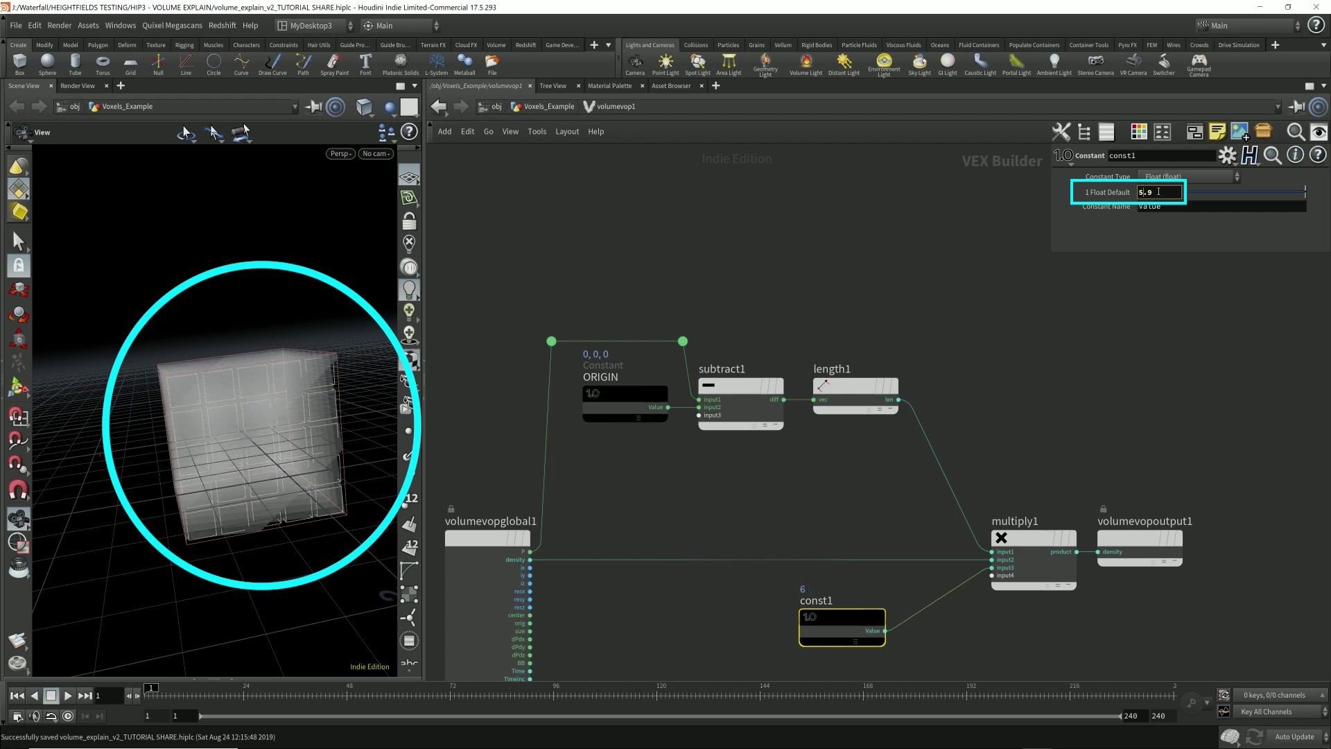
# - Reset const1 to 1, then settle its value at 0.5
pyautogui.moveTo(1159, 192); pyautogui.dragTo(1139, 192)
pyautogui.write('1')
pyautogui.press('Return')
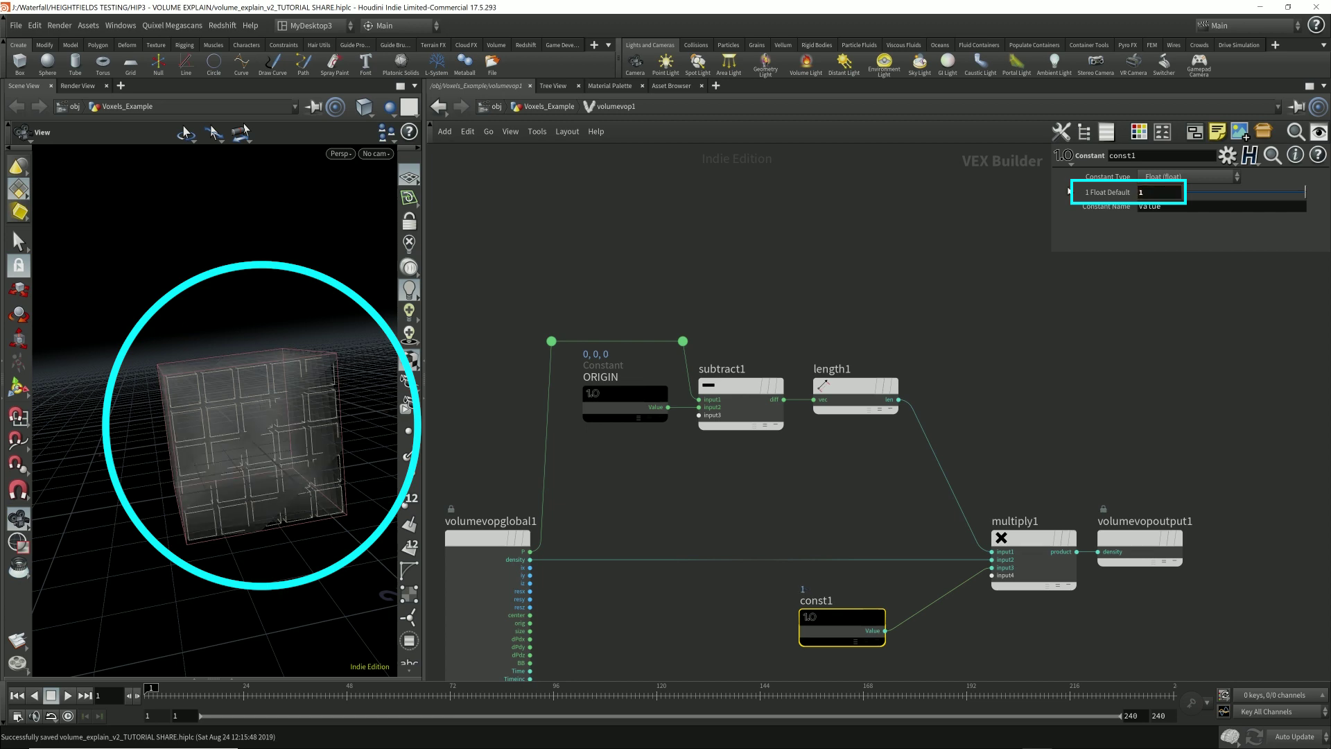
pyautogui.doubleClick(1158, 194)
pyautogui.write('0.5')
pyautogui.press('Return')
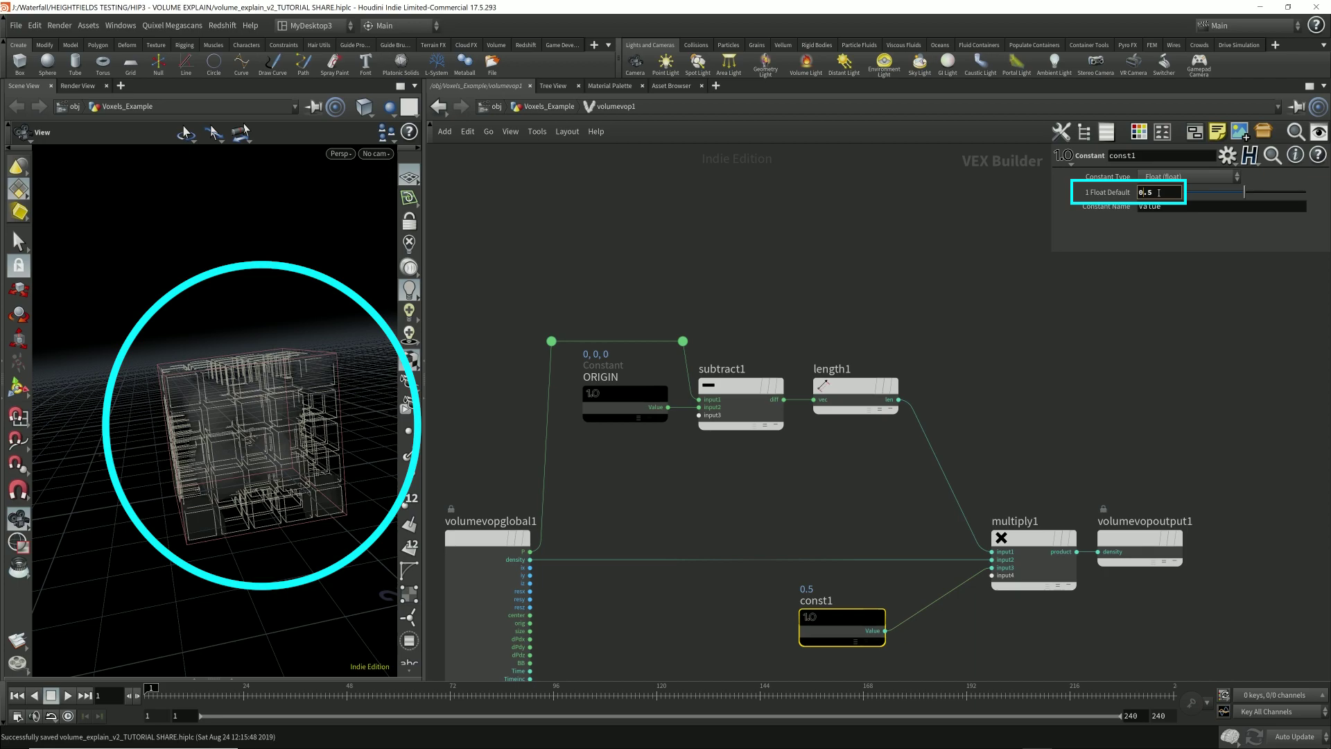
pyautogui.moveTo(316, 392)
pyautogui.mouseDown()
pyautogui.moveTo(362, 390)
pyautogui.moveTo(318, 407)
pyautogui.moveTo(295, 380)
pyautogui.mouseUp()
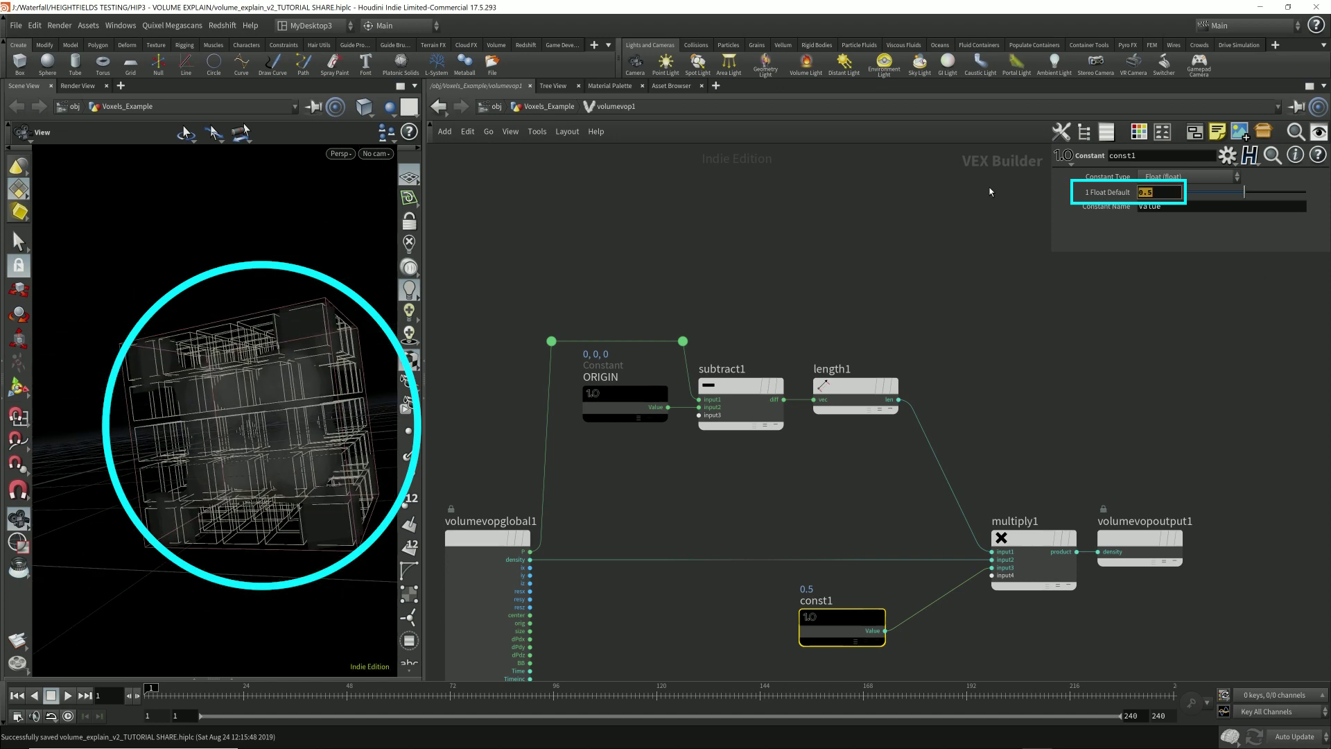
pyautogui.click(560, 114)
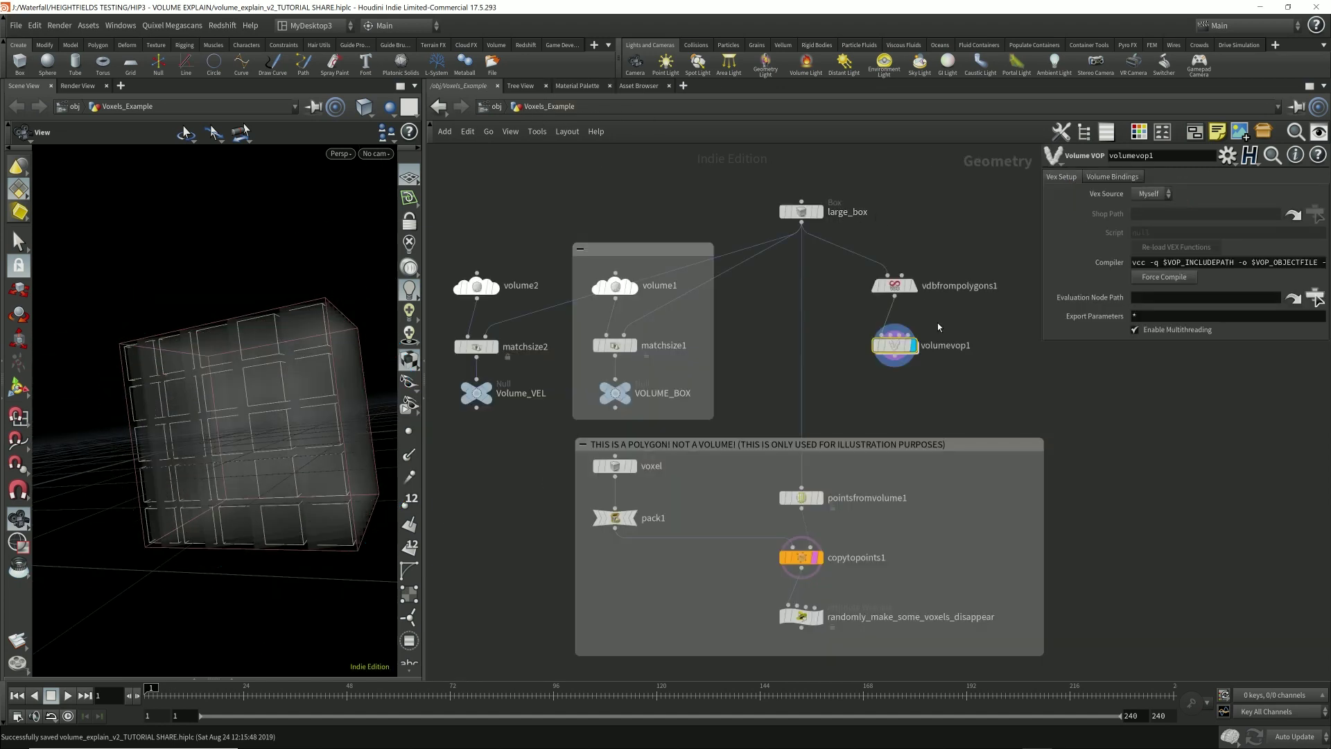
pyautogui.moveTo(914, 351)
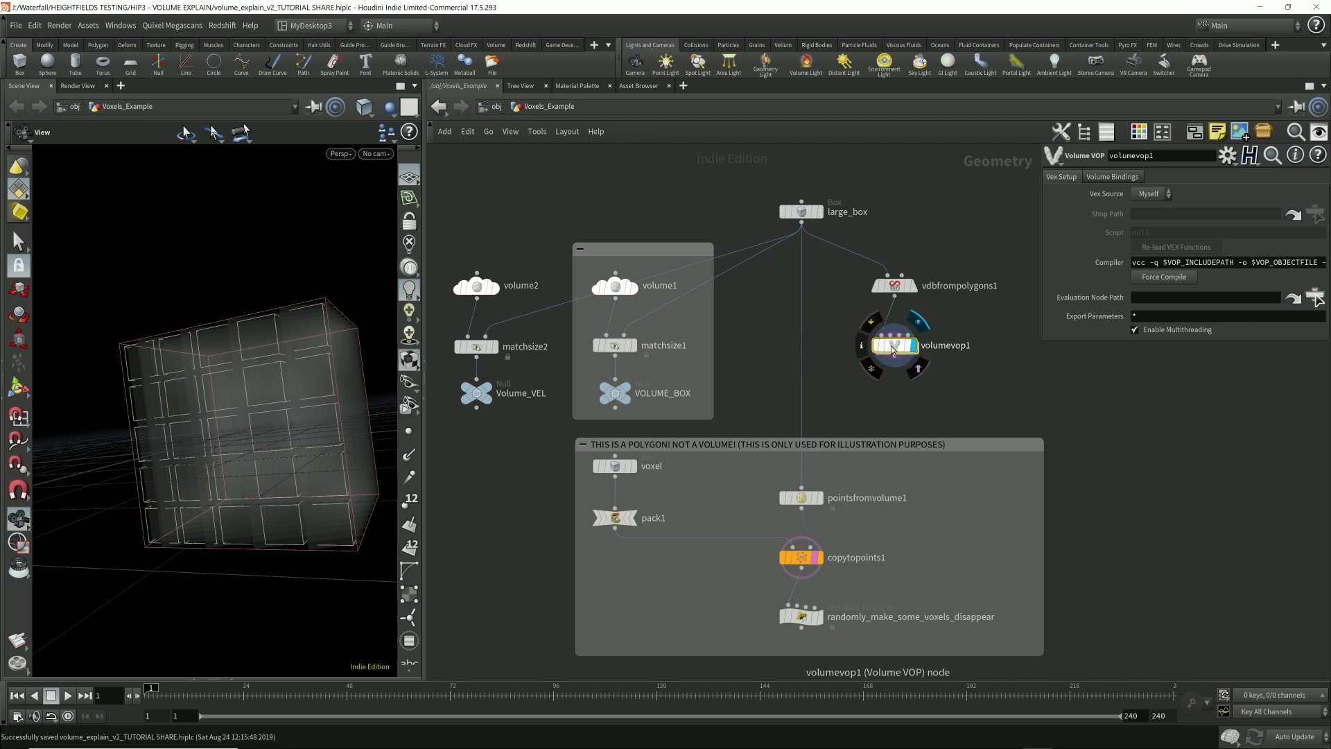
pyautogui.click(895, 348)
pyautogui.moveTo(321, 372); pyautogui.dragTo(254, 412)
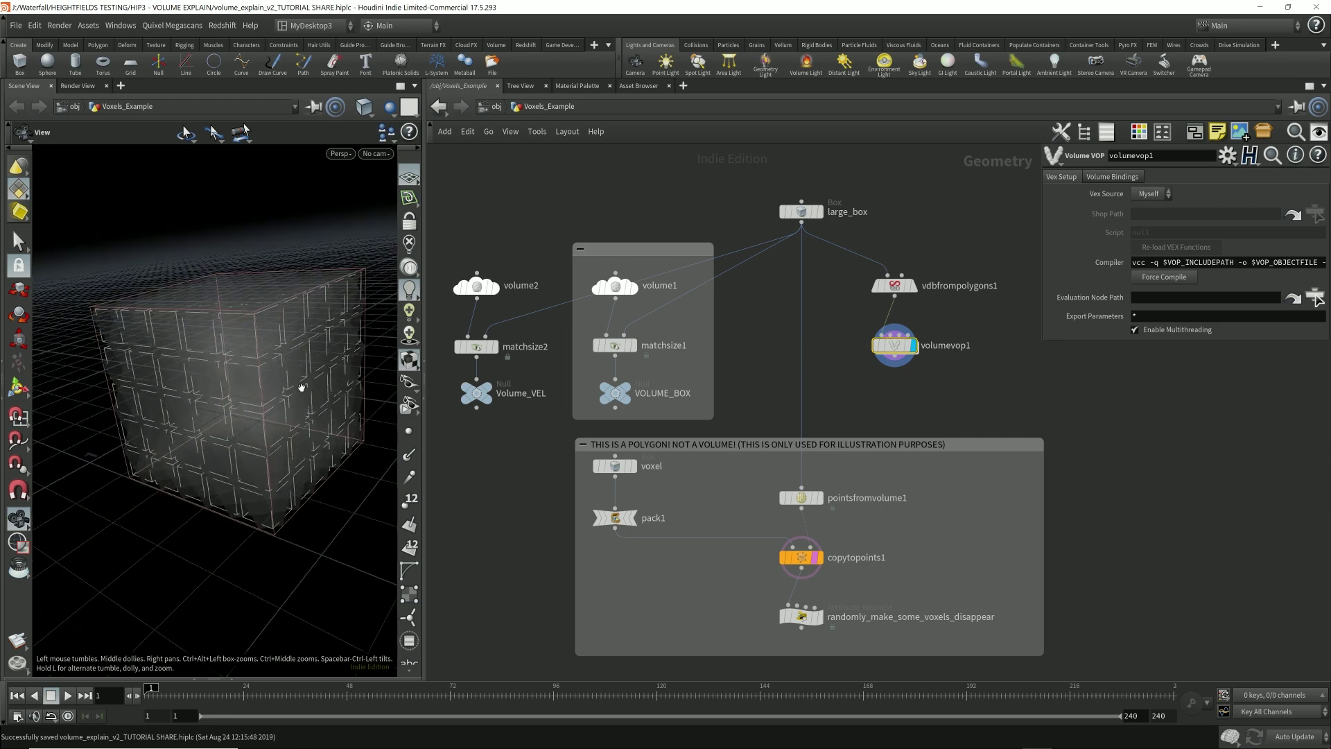